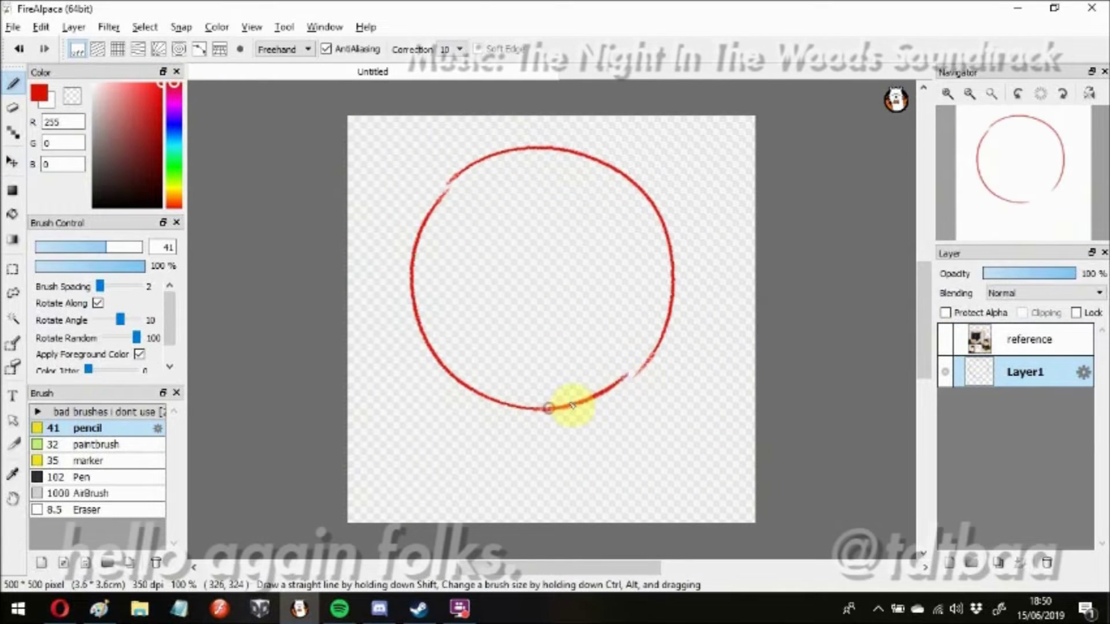
Close the gap in the red head circle, re-stroke its upper left, and shift it lower
{"action": "left_click_drag", "start_coordinate": [570, 408], "coordinate": [641, 364]}
{"action": "left_click_drag", "start_coordinate": [458, 175], "coordinate": [431, 222]}
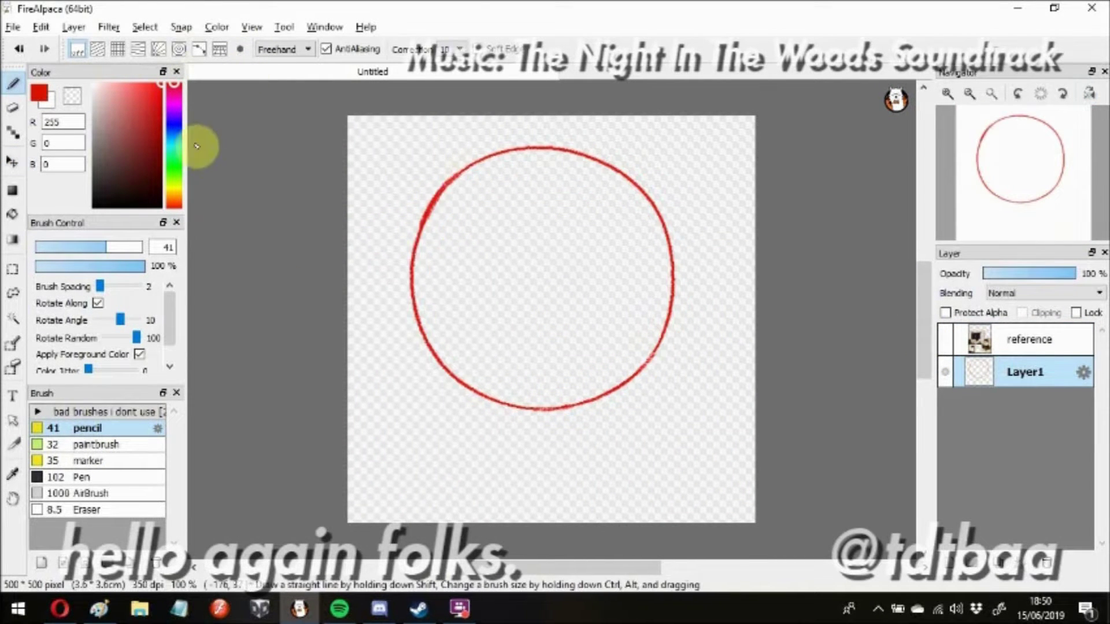
{"action": "left_click_drag", "start_coordinate": [252, 191], "coordinate": [252, 234]}
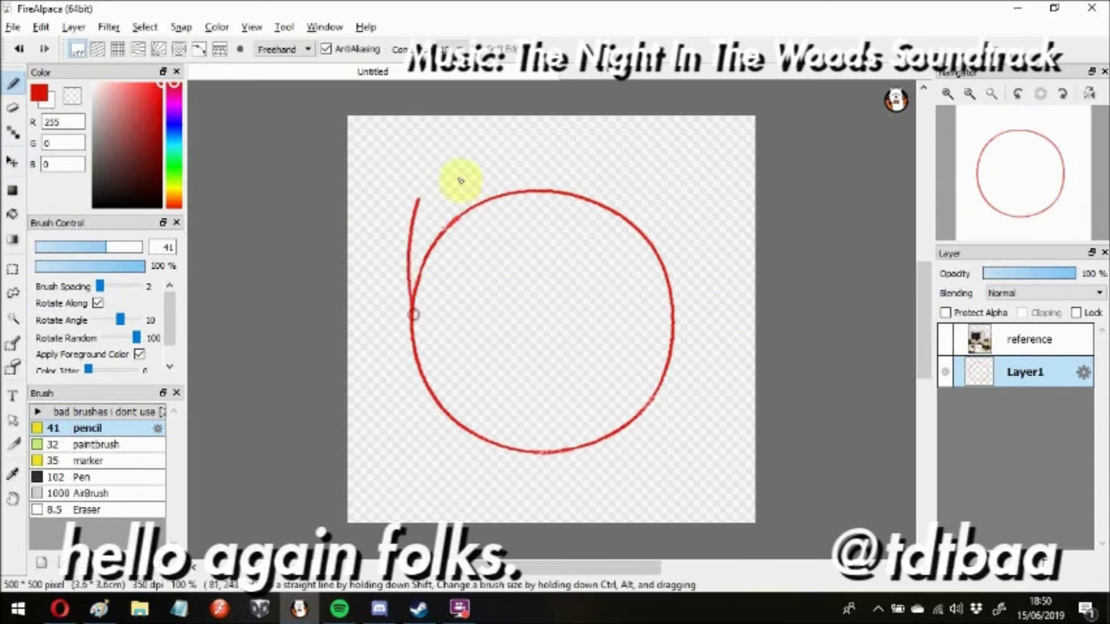
Try several left-ear strokes rising from the circle's left side, undoing each attempt
{"action": "left_click_drag", "start_coordinate": [414, 292], "coordinate": [535, 177]}
{"action": "key", "text": "ctrl+z"}
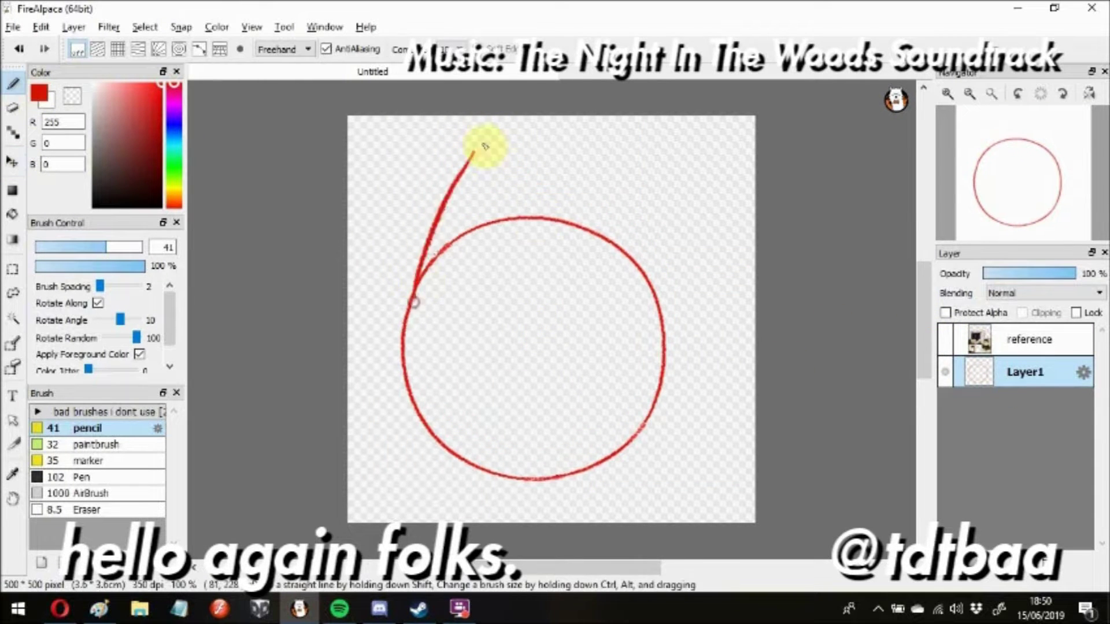
{"action": "mouse_move", "coordinate": [403, 330]}
{"action": "left_mouse_down"}
{"action": "mouse_move", "coordinate": [523, 214]}
{"action": "mouse_move", "coordinate": [461, 266]}
{"action": "left_mouse_up"}
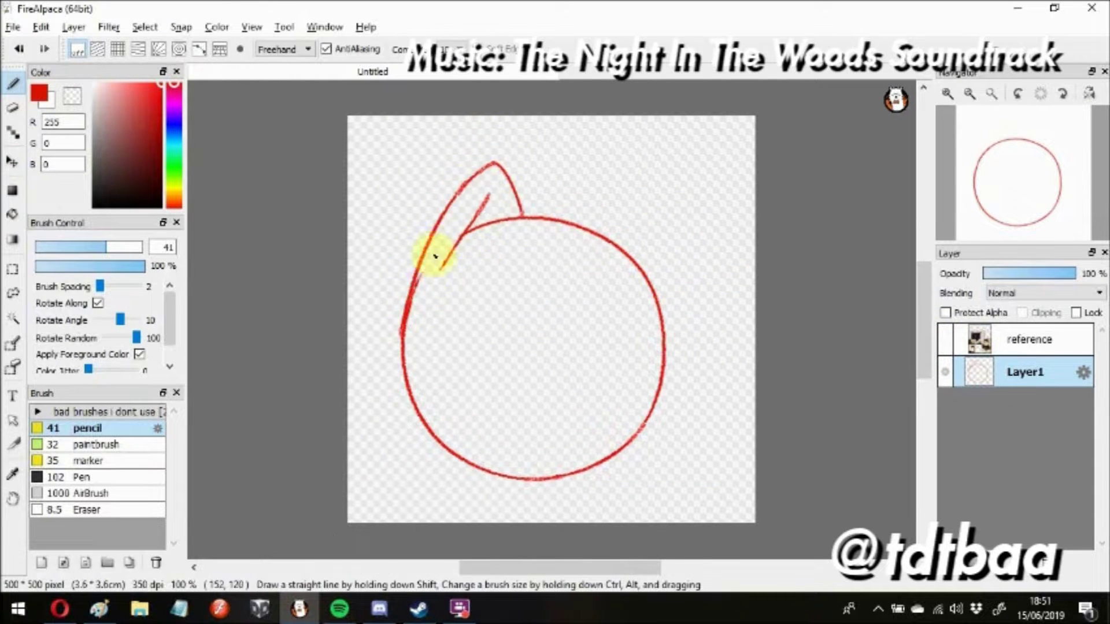
{"action": "key", "text": "ctrl+z"}
{"action": "key", "text": "ctrl+z"}
{"action": "left_click_drag", "start_coordinate": [406, 313], "coordinate": [464, 132]}
{"action": "key", "text": "ctrl+z"}
{"action": "left_click_drag", "start_coordinate": [407, 315], "coordinate": [471, 171]}
{"action": "key", "text": "ctrl+z"}
Redraw the left ear line to the circle's top, undo it, and add a new doodle layer
{"action": "left_click_drag", "start_coordinate": [453, 218], "coordinate": [404, 184]}
{"action": "key", "text": "ctrl+z"}
{"action": "mouse_move", "coordinate": [403, 320]}
{"action": "left_mouse_down"}
{"action": "mouse_move", "coordinate": [363, 197]}
{"action": "mouse_move", "coordinate": [523, 217]}
{"action": "left_mouse_up"}
{"action": "mouse_move", "coordinate": [389, 230]}
{"action": "left_mouse_down"}
{"action": "mouse_move", "coordinate": [492, 223]}
{"action": "mouse_move", "coordinate": [479, 254]}
{"action": "left_mouse_up"}
{"action": "key", "text": "ctrl+z"}
{"action": "key", "text": "ctrl+z"}
{"action": "key", "text": "ctrl+shift+n"}
{"action": "left_click", "coordinate": [945, 405]}
Doodle cat faces, cross out and remove one, tick the smiling one, and place it upper right below the head layer
{"action": "left_click_drag", "start_coordinate": [501, 222], "coordinate": [510, 235]}
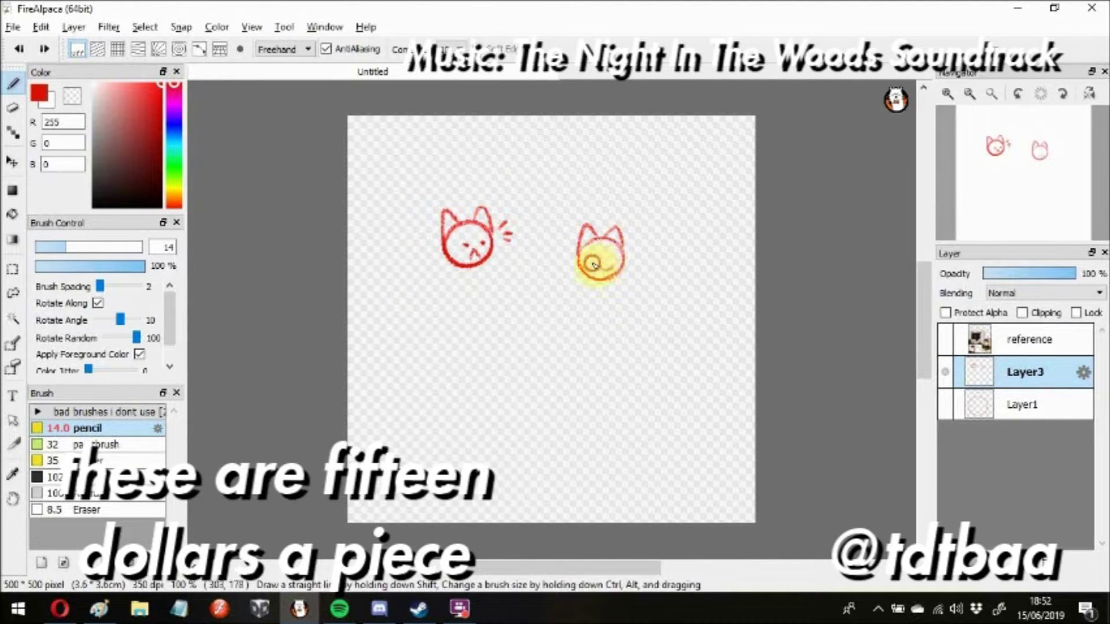
{"action": "left_click_drag", "start_coordinate": [439, 205], "coordinate": [534, 296]}
{"action": "left_click_drag", "start_coordinate": [633, 240], "coordinate": [696, 202]}
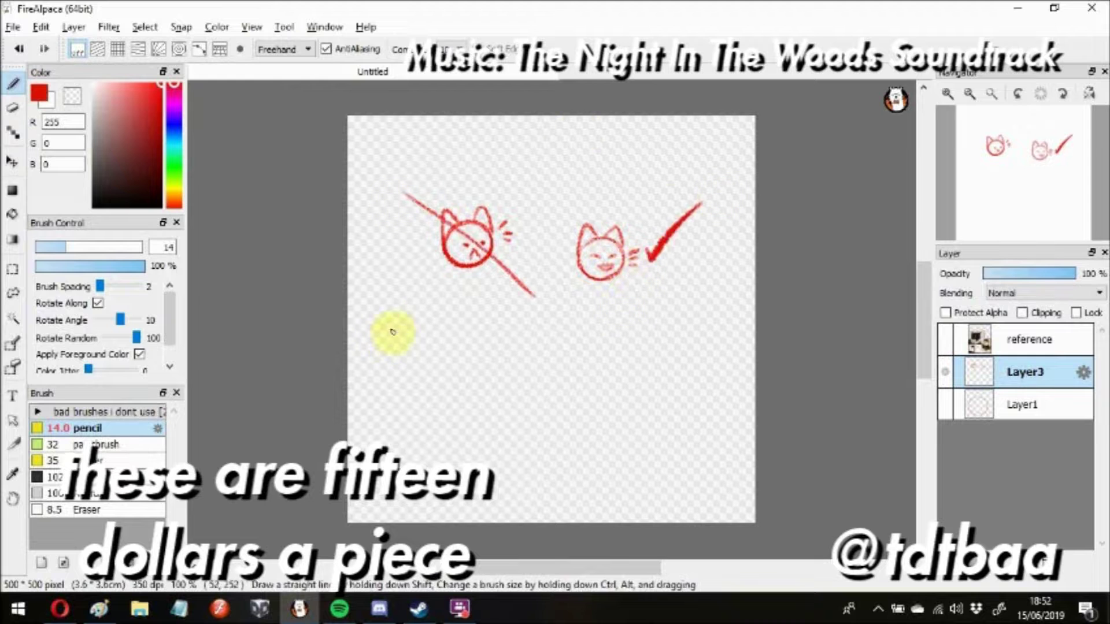
{"action": "left_click_drag", "start_coordinate": [65, 247], "coordinate": [128, 247]}
{"action": "left_click_drag", "start_coordinate": [602, 252], "coordinate": [665, 168]}
{"action": "left_click_drag", "start_coordinate": [1023, 372], "coordinate": [1056, 415]}
Back on the head-sketch layer with the pencil, draw the left ear line up the circle's side
{"action": "left_click", "coordinate": [1023, 371]}
{"action": "key", "text": "b"}
{"action": "left_click_drag", "start_coordinate": [402, 346], "coordinate": [429, 157]}
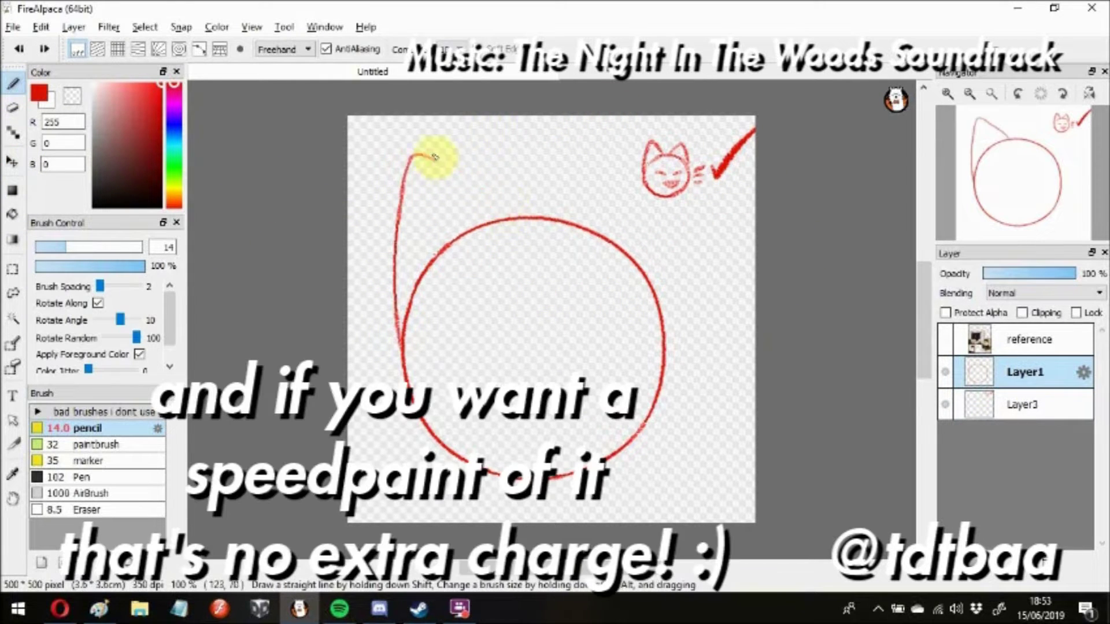
Sketch trial left and right ears on the circle, glancing at the reference photo, then undo them
{"action": "left_click_drag", "start_coordinate": [435, 157], "coordinate": [503, 219]}
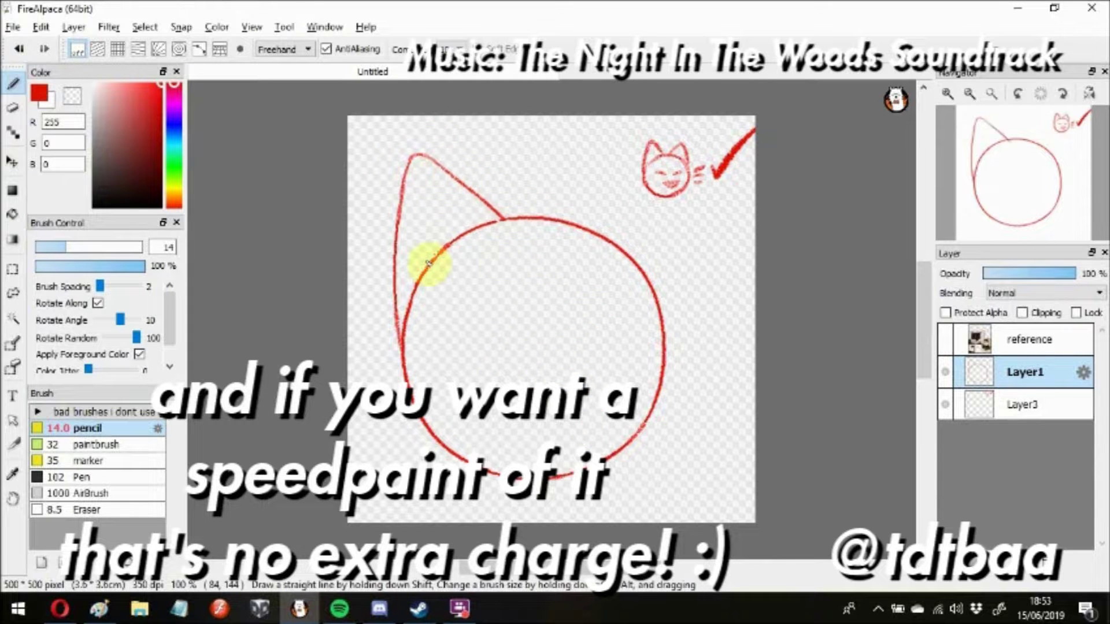
{"action": "left_click", "coordinate": [945, 339]}
{"action": "left_click_drag", "start_coordinate": [530, 217], "coordinate": [632, 198]}
{"action": "left_click_drag", "start_coordinate": [575, 144], "coordinate": [639, 291]}
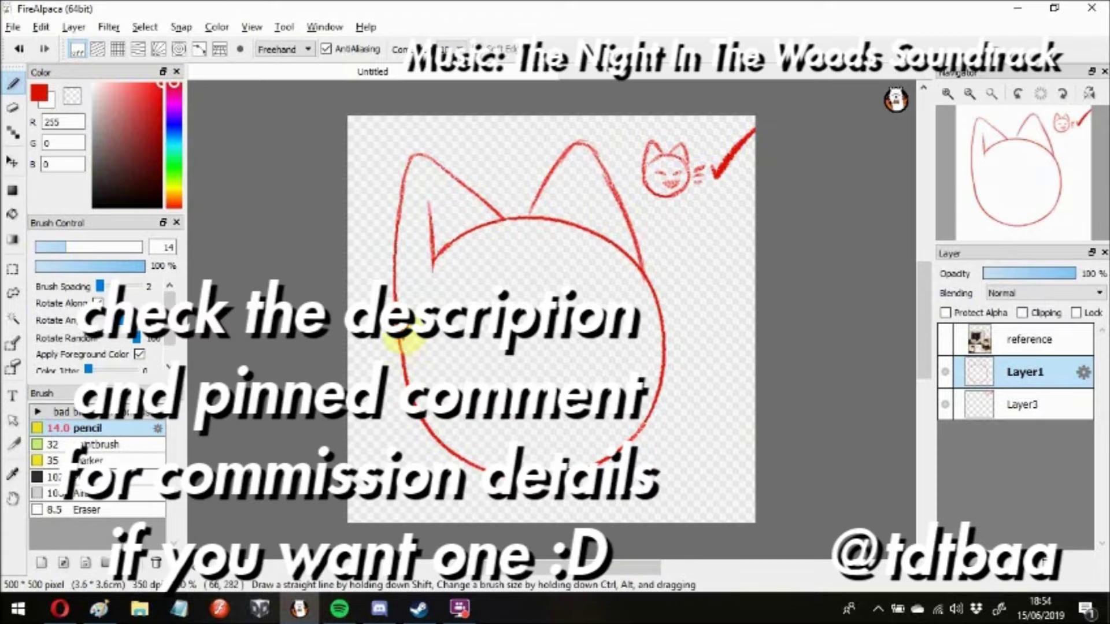
{"action": "key", "text": "ctrl+z"}
{"action": "key", "text": "ctrl+z"}
{"action": "key", "text": "ctrl+z"}
{"action": "mouse_move", "coordinate": [409, 223]}
{"action": "left_mouse_down"}
{"action": "mouse_move", "coordinate": [620, 292]}
{"action": "mouse_move", "coordinate": [575, 422]}
{"action": "left_mouse_up"}
{"action": "key", "text": "ctrl+z"}
{"action": "key", "text": "ctrl+z"}
Redraw a rounded left ear and a wider right ear, undoing the weaker attempts
{"action": "left_click_drag", "start_coordinate": [474, 145], "coordinate": [419, 264]}
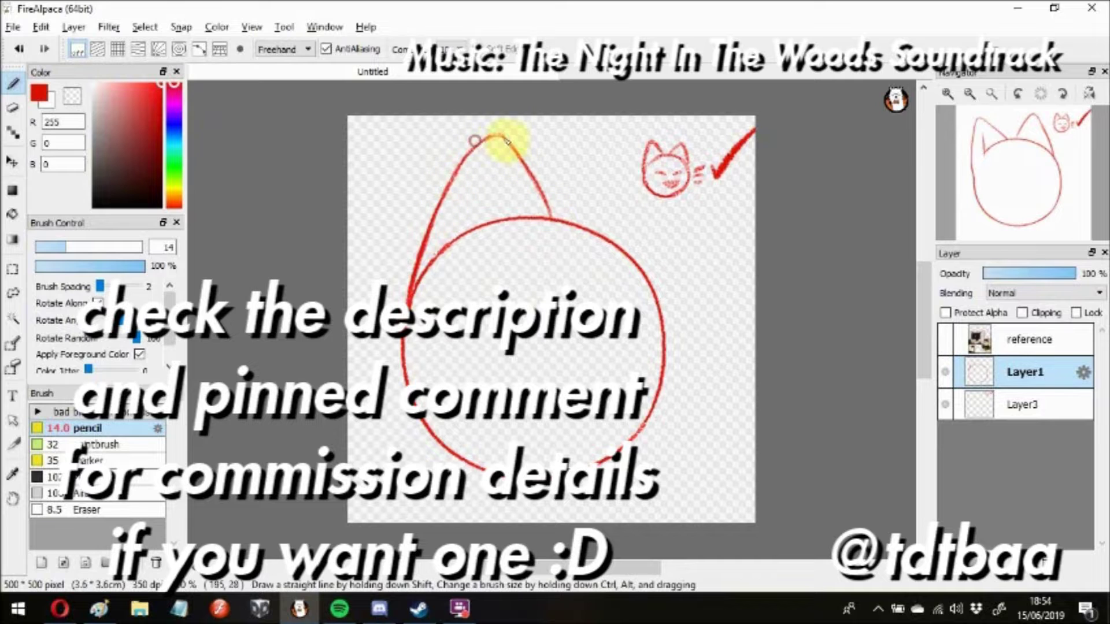
{"action": "left_click_drag", "start_coordinate": [509, 149], "coordinate": [549, 215]}
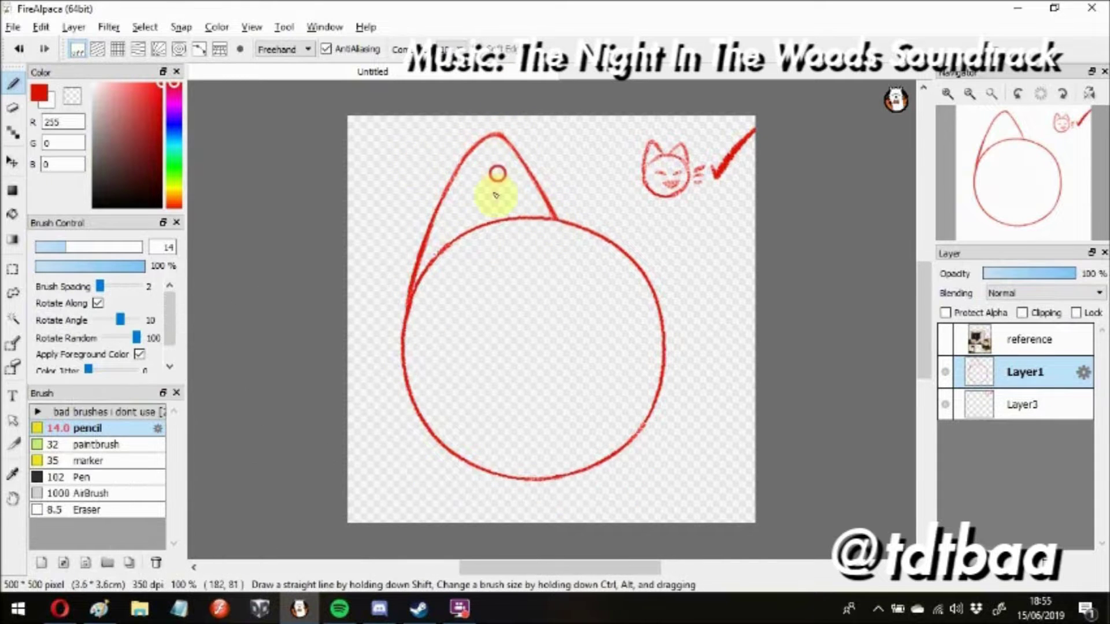
{"action": "key", "text": "ctrl+z"}
{"action": "key", "text": "ctrl+z"}
{"action": "mouse_move", "coordinate": [403, 347]}
{"action": "left_mouse_down"}
{"action": "mouse_move", "coordinate": [437, 151]}
{"action": "mouse_move", "coordinate": [546, 218]}
{"action": "mouse_move", "coordinate": [664, 322]}
{"action": "left_mouse_up"}
{"action": "key", "text": "ctrl+z"}
{"action": "key", "text": "ctrl+y"}
{"action": "key", "text": "ctrl+z"}
{"action": "left_click_drag", "start_coordinate": [561, 219], "coordinate": [666, 286]}
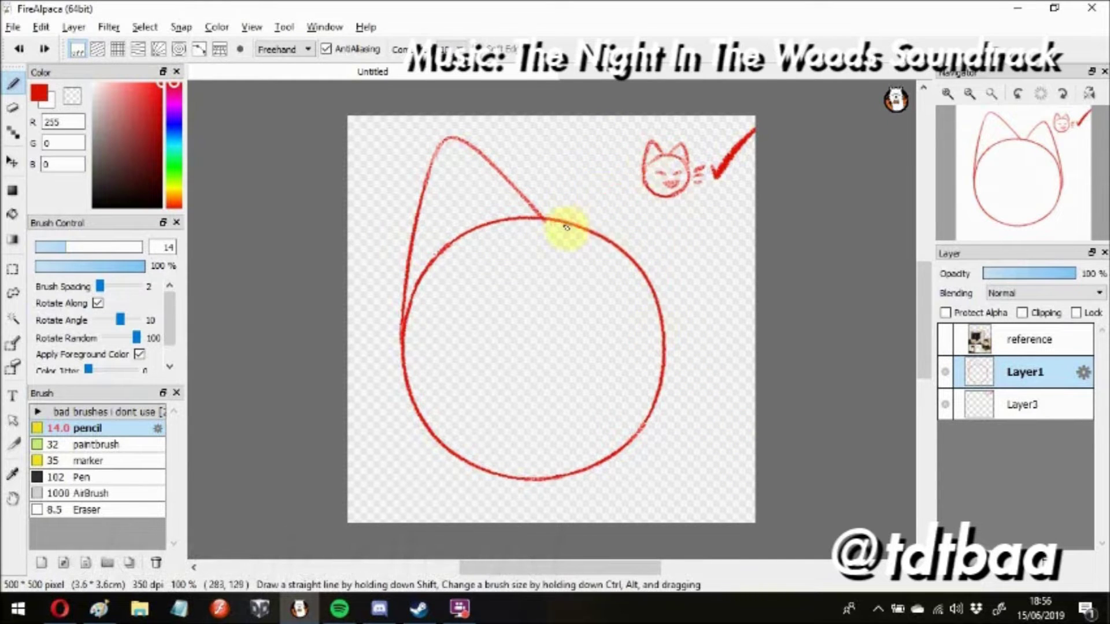
Add inner-ear lines to both ears and mirror the view to check symmetry
{"action": "left_click_drag", "start_coordinate": [578, 231], "coordinate": [650, 196]}
{"action": "mouse_move", "coordinate": [456, 237]}
{"action": "left_mouse_down"}
{"action": "mouse_move", "coordinate": [554, 225]}
{"action": "mouse_move", "coordinate": [664, 157]}
{"action": "left_mouse_up"}
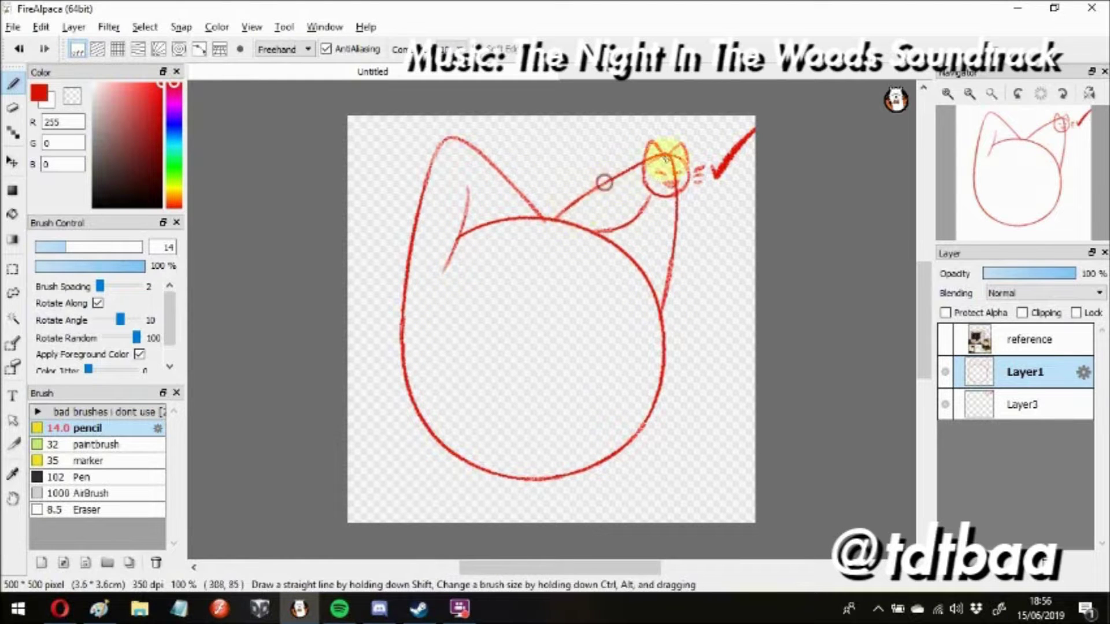
{"action": "key", "text": "ctrl+shift+n"}
{"action": "left_click_drag", "start_coordinate": [578, 423], "coordinate": [525, 426]}
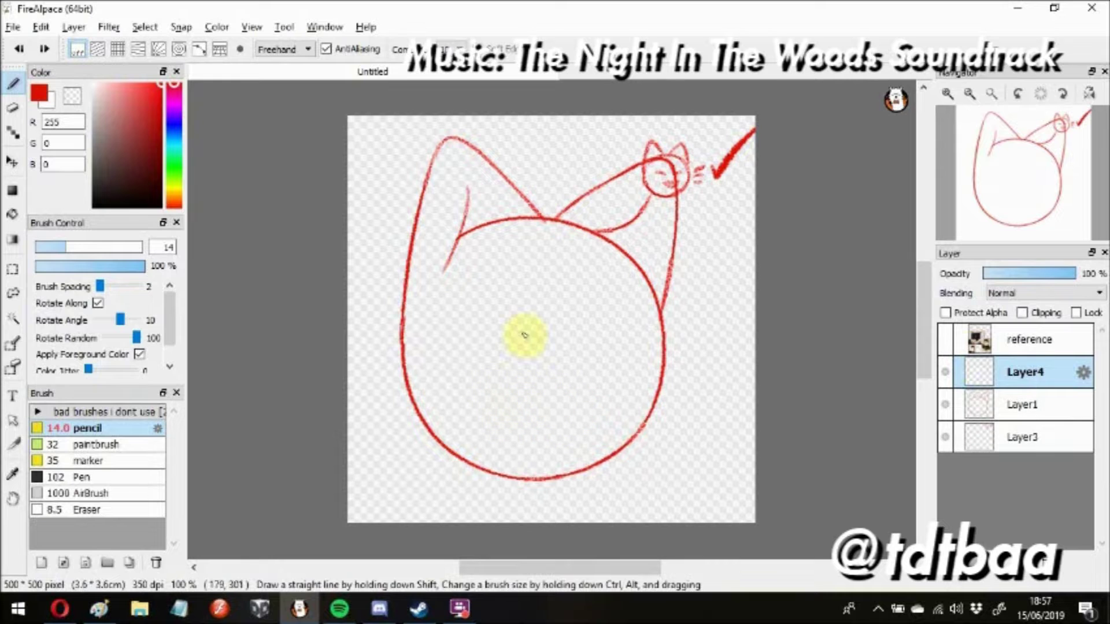
{"action": "key", "text": "h"}
{"action": "left_click", "coordinate": [1023, 405]}
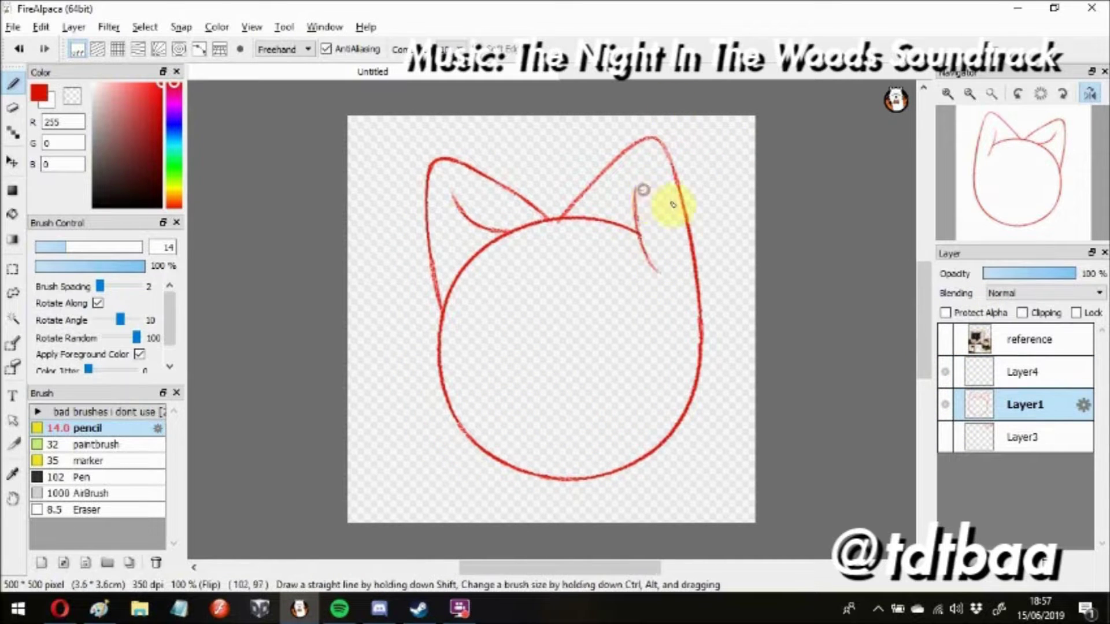
Redraw the head's upper-right outline to the ear and straighten the right ear's inner line
{"action": "left_click_drag", "start_coordinate": [702, 363], "coordinate": [698, 301]}
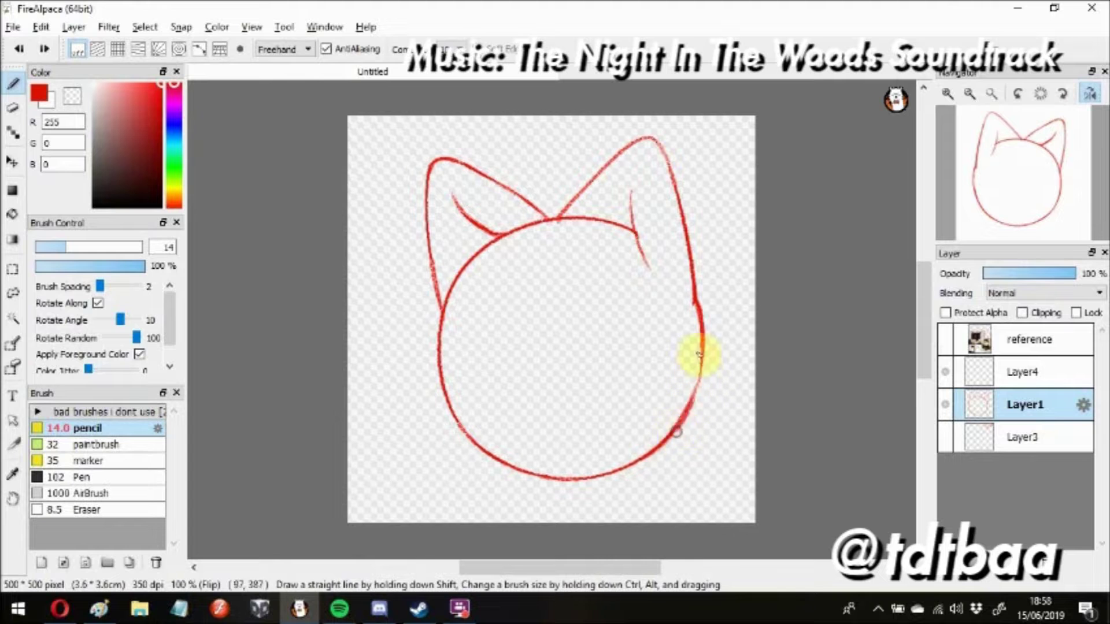
{"action": "key", "text": "h"}
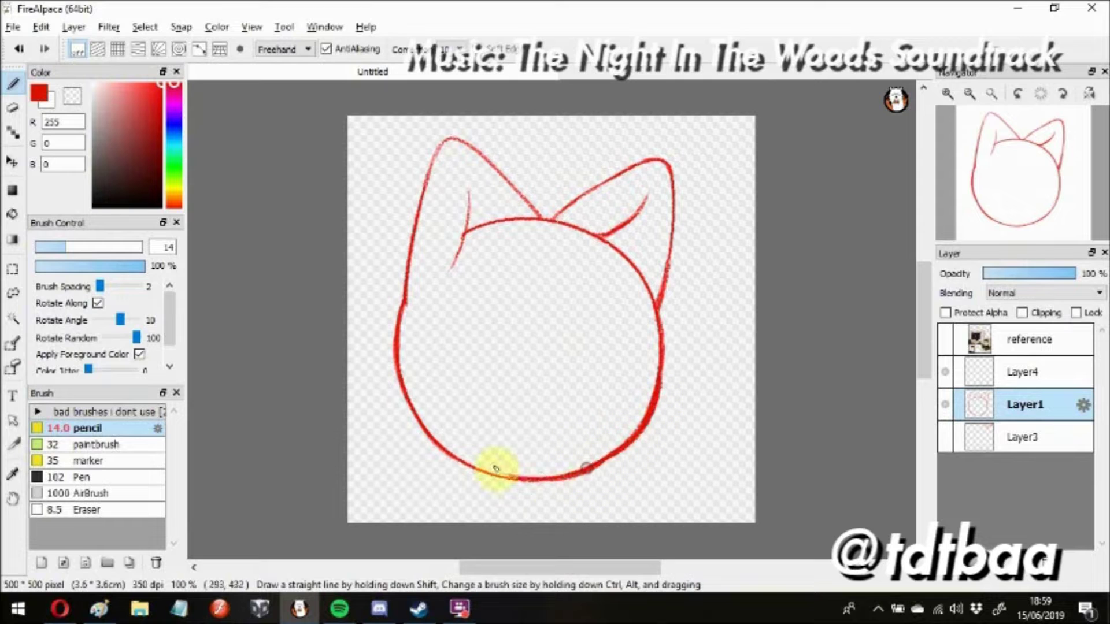
{"action": "key", "text": "ctrl+z"}
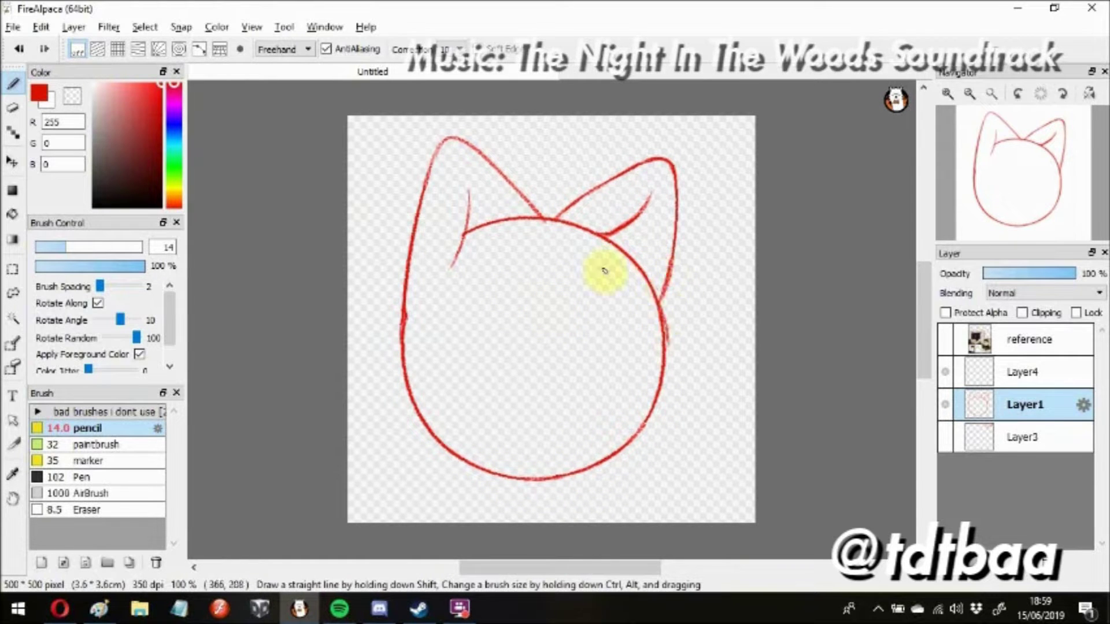
{"action": "left_click_drag", "start_coordinate": [657, 304], "coordinate": [568, 211]}
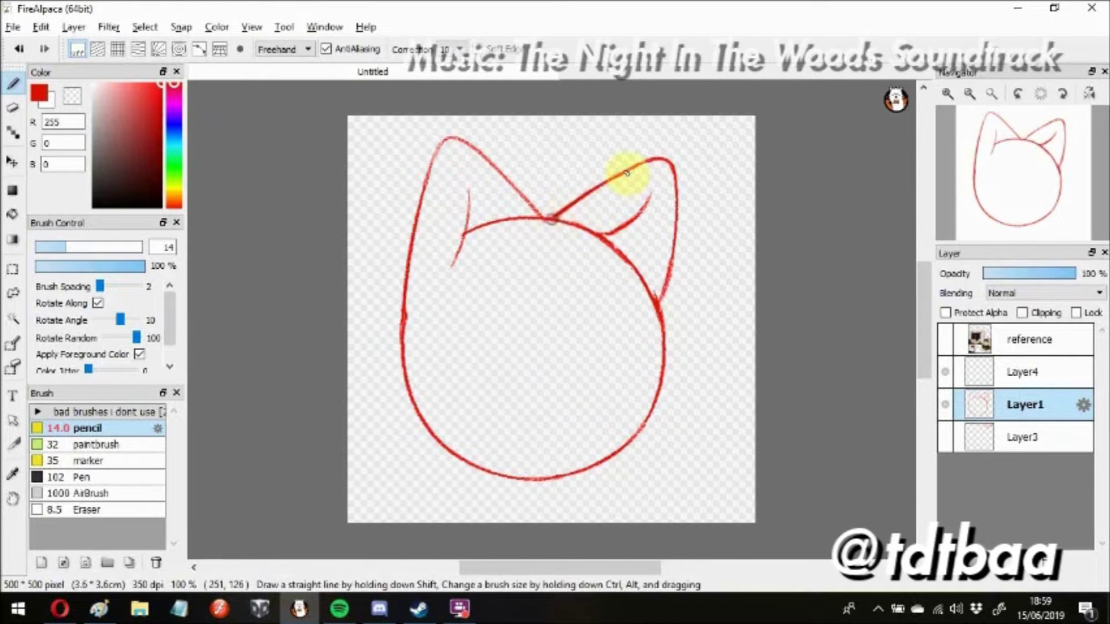
{"action": "key", "text": "ctrl+z"}
{"action": "left_click_drag", "start_coordinate": [645, 202], "coordinate": [601, 234]}
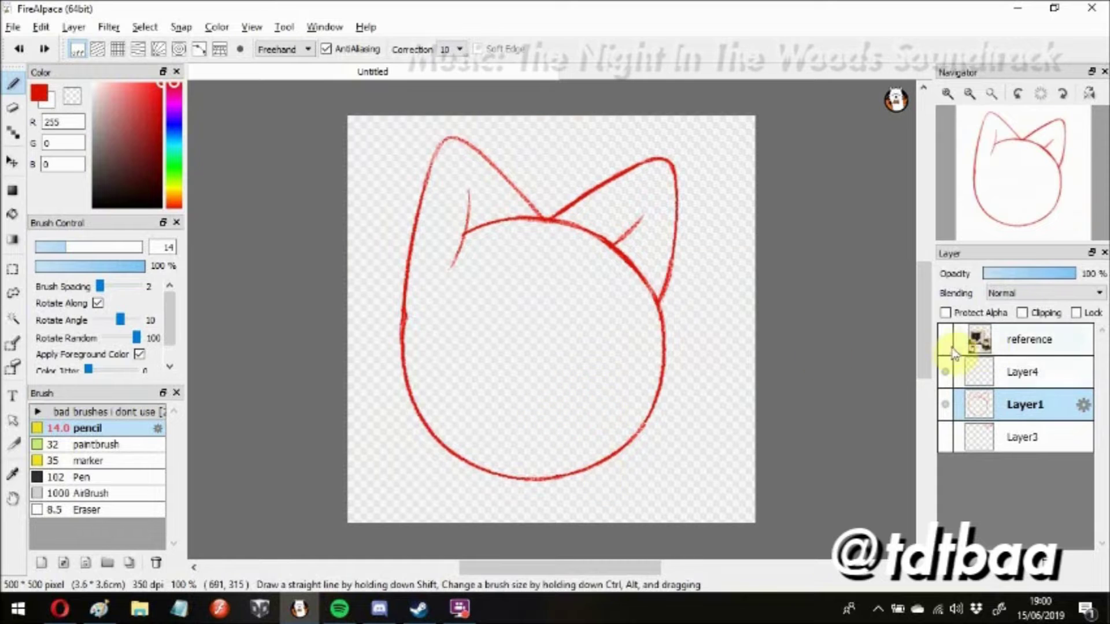
On a new layer, try hair strands down the left cheek, undoing the hooked and overlong ones
{"action": "left_click", "coordinate": [951, 561]}
{"action": "left_click_drag", "start_coordinate": [462, 240], "coordinate": [425, 296]}
{"action": "key", "text": "ctrl+z"}
{"action": "left_click_drag", "start_coordinate": [455, 261], "coordinate": [415, 396]}
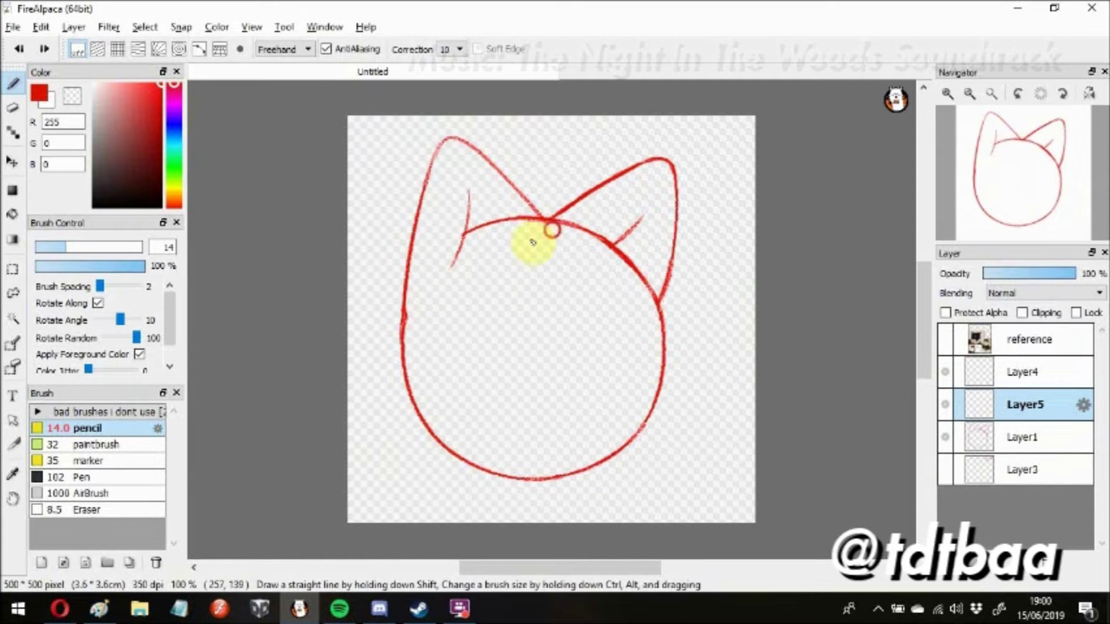
{"action": "key", "text": "ctrl+z"}
{"action": "mouse_move", "coordinate": [534, 235]}
{"action": "left_mouse_down"}
{"action": "mouse_move", "coordinate": [463, 303]}
{"action": "mouse_move", "coordinate": [493, 446]}
{"action": "left_mouse_up"}
{"action": "key", "text": "ctrl+z"}
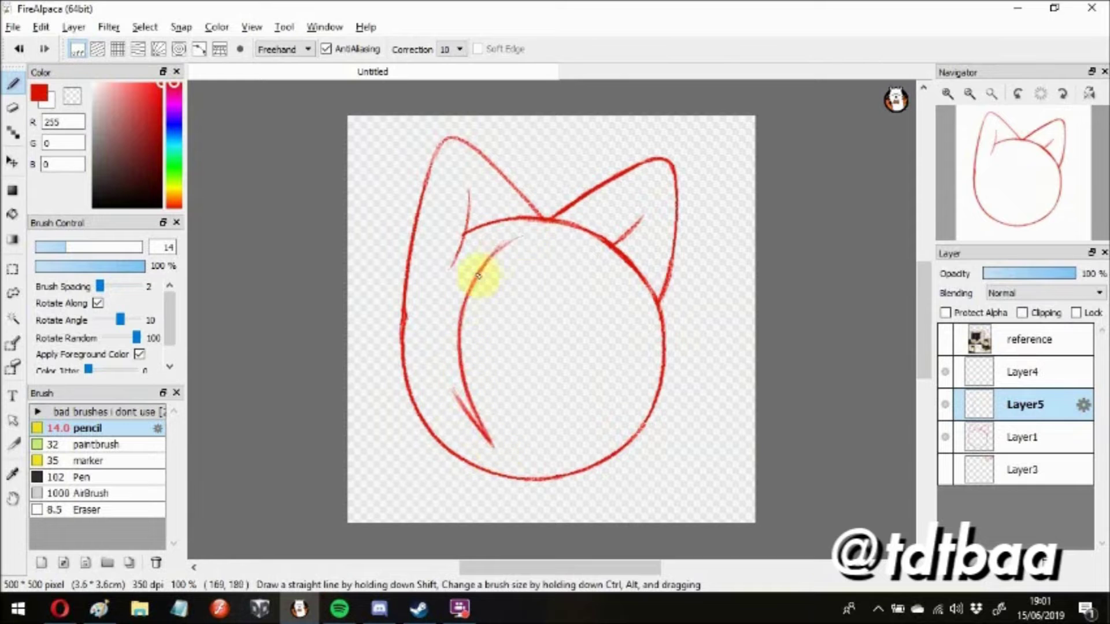
{"action": "key", "text": "ctrl+z"}
Draw a shorter inner strand and extend the left outer strand down to the chin
{"action": "left_click_drag", "start_coordinate": [462, 236], "coordinate": [413, 341]}
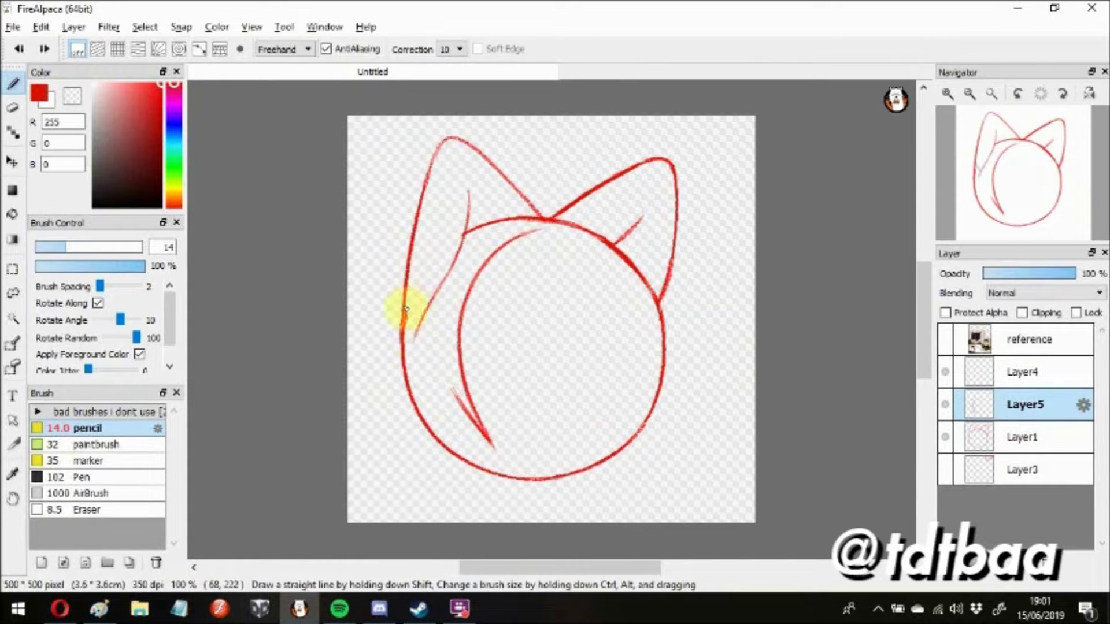
{"action": "key", "text": "ctrl+z"}
{"action": "left_click_drag", "start_coordinate": [406, 296], "coordinate": [394, 431]}
{"action": "left_click_drag", "start_coordinate": [388, 382], "coordinate": [409, 462]}
{"action": "left_click_drag", "start_coordinate": [454, 393], "coordinate": [474, 442]}
{"action": "key", "text": "ctrl+z"}
{"action": "key", "text": "ctrl+z"}
{"action": "left_click", "coordinate": [945, 339]}
Move the reference layer to the bottom and draw a short fringe line from the head's top
{"action": "left_click_drag", "start_coordinate": [1029, 339], "coordinate": [1009, 476]}
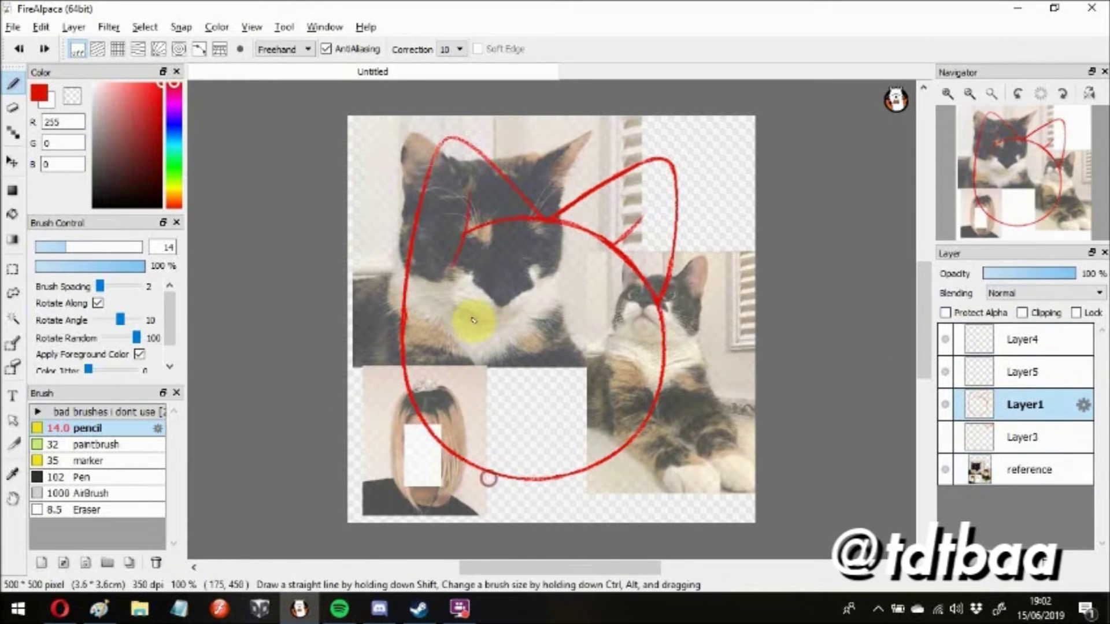
{"action": "left_click_drag", "start_coordinate": [540, 238], "coordinate": [441, 364]}
{"action": "key", "text": "ctrl+z"}
{"action": "mouse_move", "coordinate": [556, 237]}
{"action": "left_mouse_down"}
{"action": "mouse_move", "coordinate": [463, 322]}
{"action": "mouse_move", "coordinate": [419, 248]}
{"action": "left_mouse_up"}
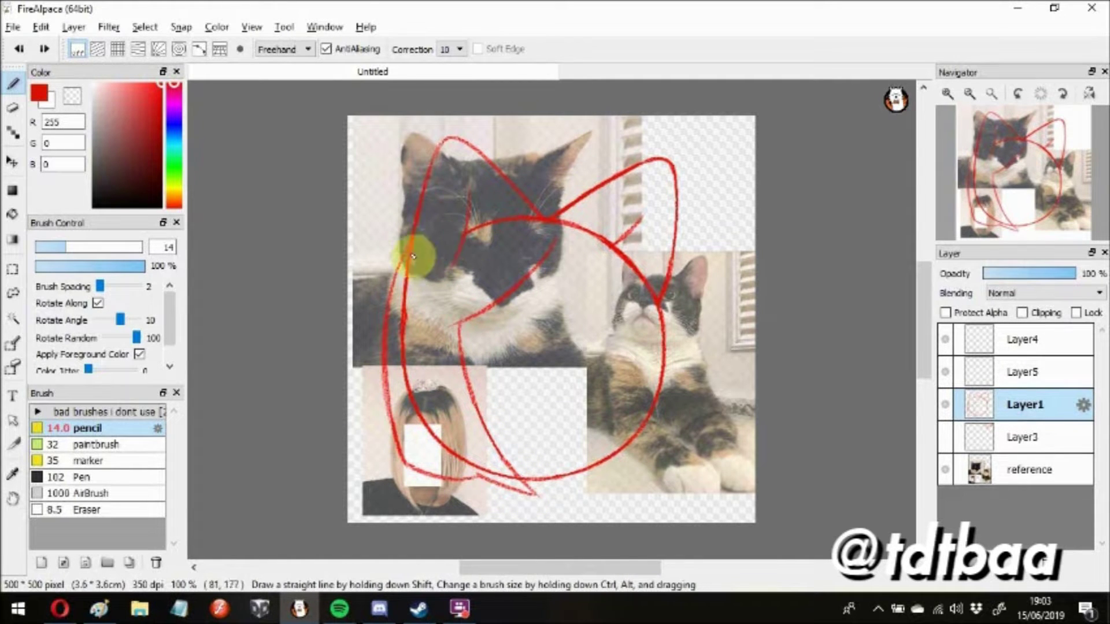
Add fringe strands toward the right ear, hide the reference, and erase the lower-left inner line
{"action": "mouse_move", "coordinate": [609, 284]}
{"action": "left_mouse_down"}
{"action": "mouse_move", "coordinate": [568, 237]}
{"action": "mouse_move", "coordinate": [648, 290]}
{"action": "mouse_move", "coordinate": [549, 191]}
{"action": "left_mouse_up"}
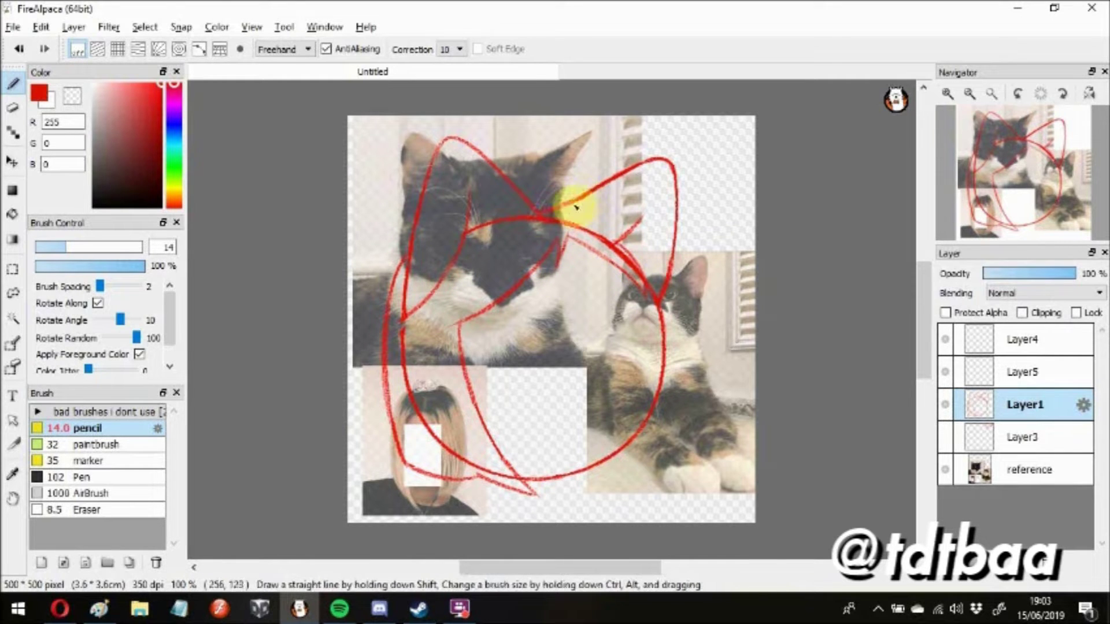
{"action": "left_click_drag", "start_coordinate": [570, 220], "coordinate": [633, 260]}
{"action": "left_click_drag", "start_coordinate": [633, 260], "coordinate": [552, 225]}
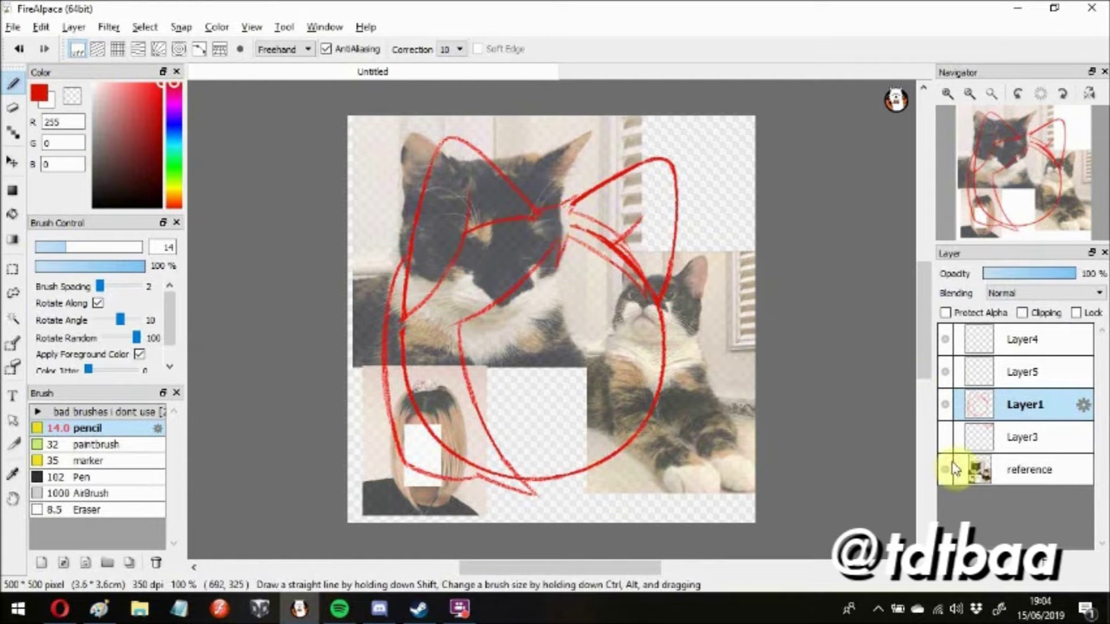
{"action": "left_click_drag", "start_coordinate": [528, 218], "coordinate": [483, 225]}
{"action": "left_click_drag", "start_coordinate": [405, 317], "coordinate": [401, 374]}
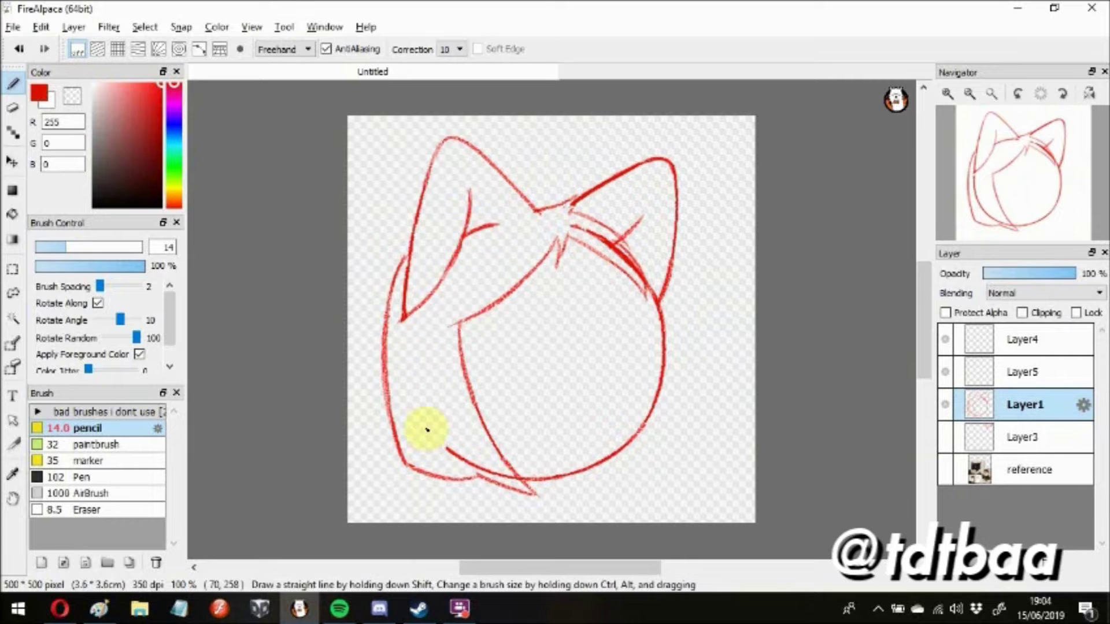
Erase the right ear's inner strokes, a stray line, and part of the lower-left outline
{"action": "left_click_drag", "start_coordinate": [645, 289], "coordinate": [587, 238]}
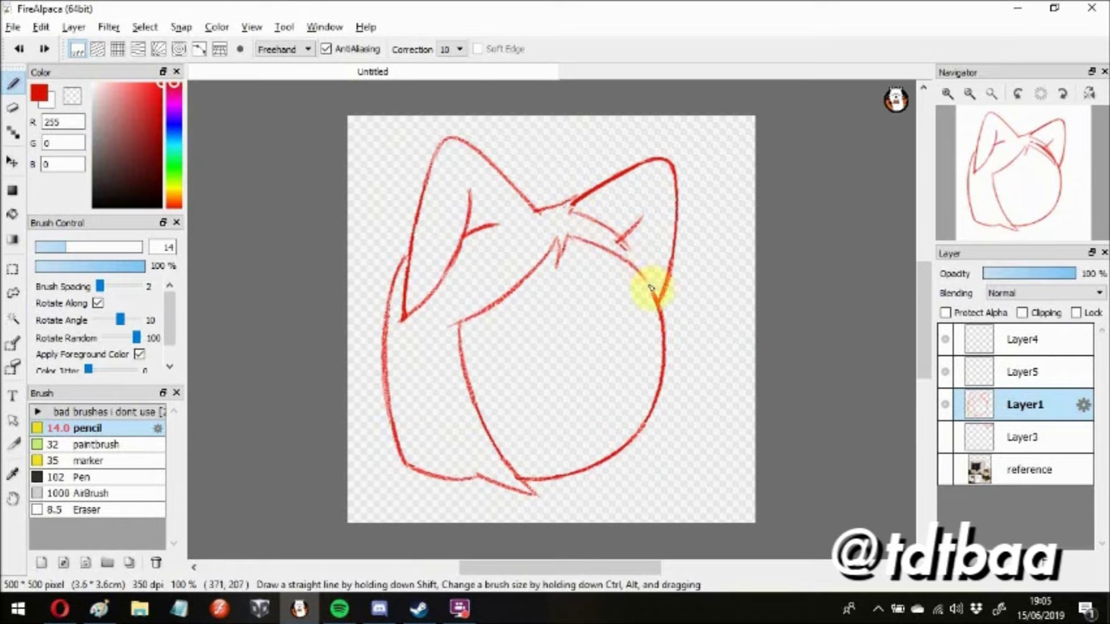
{"action": "left_click_drag", "start_coordinate": [678, 446], "coordinate": [656, 472]}
{"action": "left_click_drag", "start_coordinate": [502, 483], "coordinate": [397, 459]}
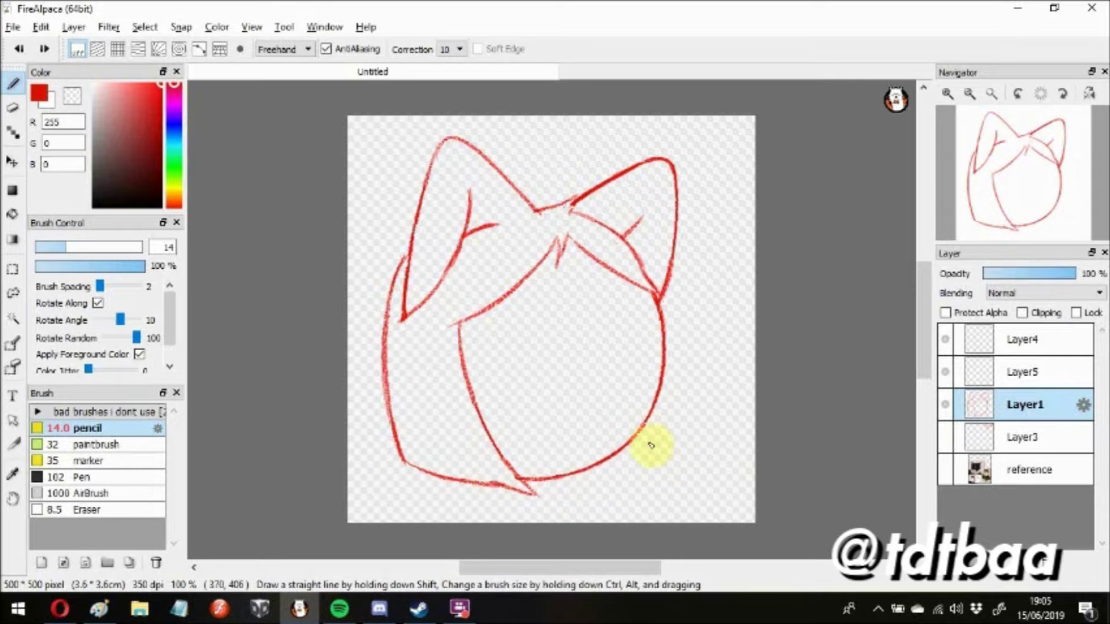
{"action": "left_click", "coordinate": [946, 468]}
Redraw the lower jaw curve firmly with jagged hair tufts at the lower left and right
{"action": "left_click_drag", "start_coordinate": [513, 472], "coordinate": [605, 454]}
{"action": "key", "text": "ctrl+z"}
{"action": "left_click_drag", "start_coordinate": [416, 463], "coordinate": [456, 477]}
{"action": "left_click_drag", "start_coordinate": [644, 427], "coordinate": [643, 473]}
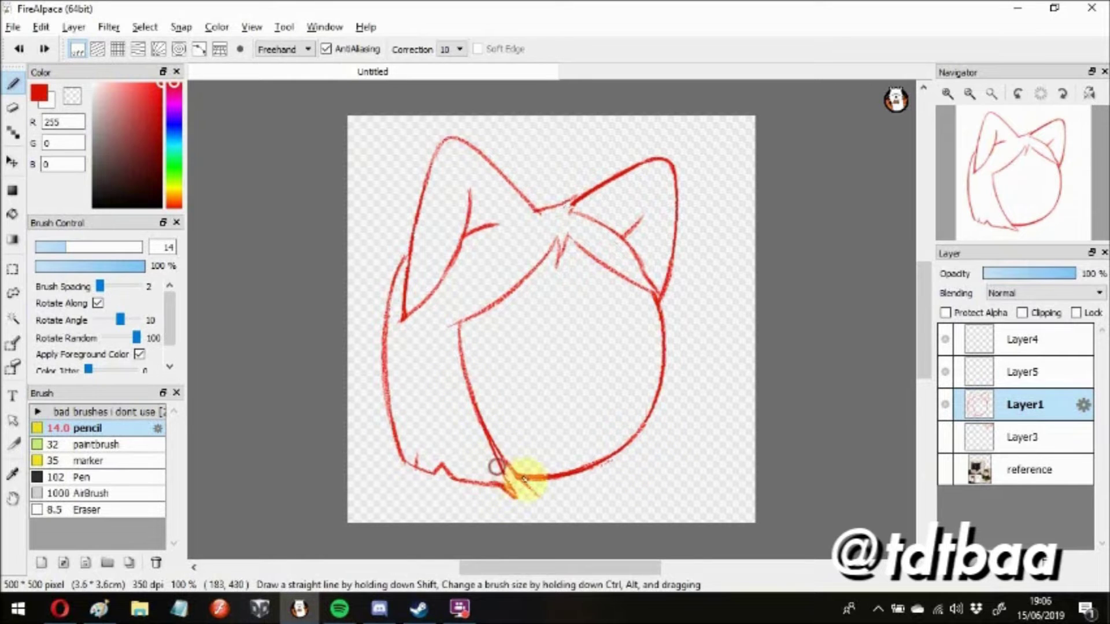
{"action": "left_click", "coordinate": [945, 469]}
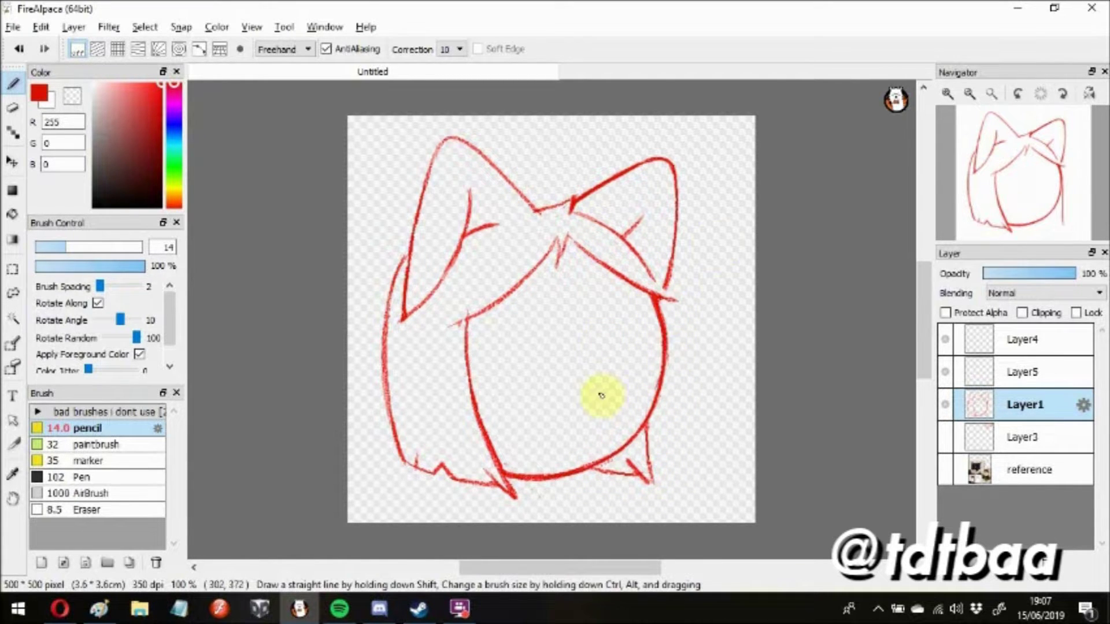
{"action": "left_click_drag", "start_coordinate": [565, 429], "coordinate": [614, 423]}
{"action": "key", "text": "ctrl+z"}
On a new layer, draw vertical centre and horizontal eye-line face guides, then add another layer
{"action": "key", "text": "ctrl+shift+n"}
{"action": "left_click_drag", "start_coordinate": [567, 234], "coordinate": [581, 462]}
{"action": "mouse_move", "coordinate": [662, 355]}
{"action": "left_mouse_down"}
{"action": "mouse_move", "coordinate": [469, 373]}
{"action": "mouse_move", "coordinate": [700, 352]}
{"action": "left_mouse_up"}
{"action": "key", "text": "ctrl+shift+n"}
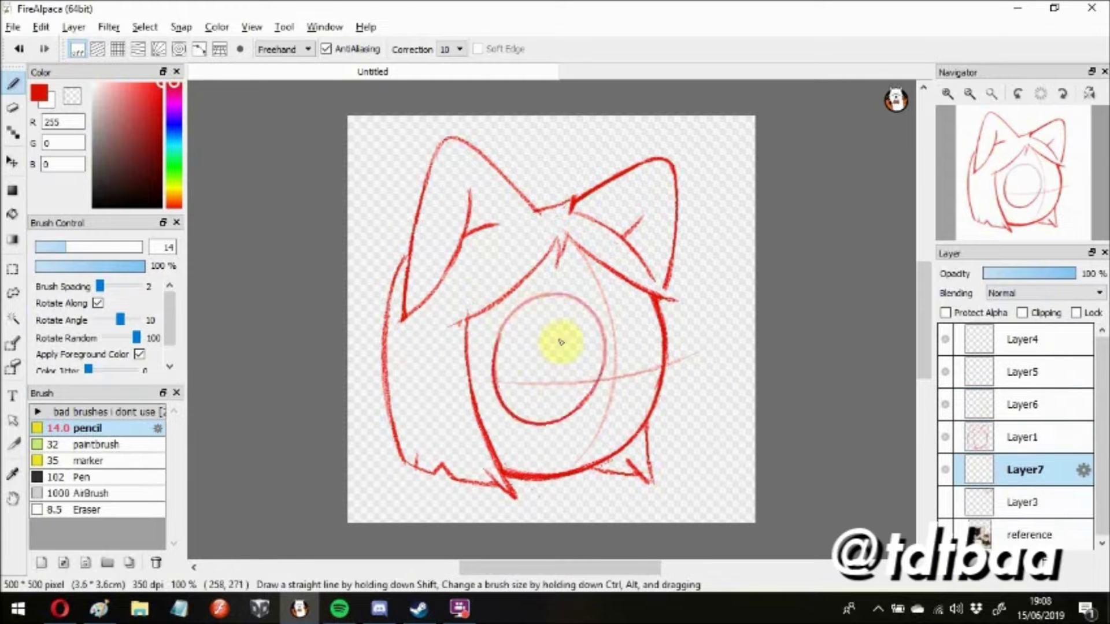
Return to Layer7 and try a round eye circle on the face, then undo it
{"action": "left_click", "coordinate": [1019, 502]}
{"action": "left_click", "coordinate": [1022, 469]}
{"action": "left_click", "coordinate": [1022, 405]}
{"action": "left_click", "coordinate": [1022, 469]}
{"action": "left_click_drag", "start_coordinate": [594, 322], "coordinate": [555, 373]}
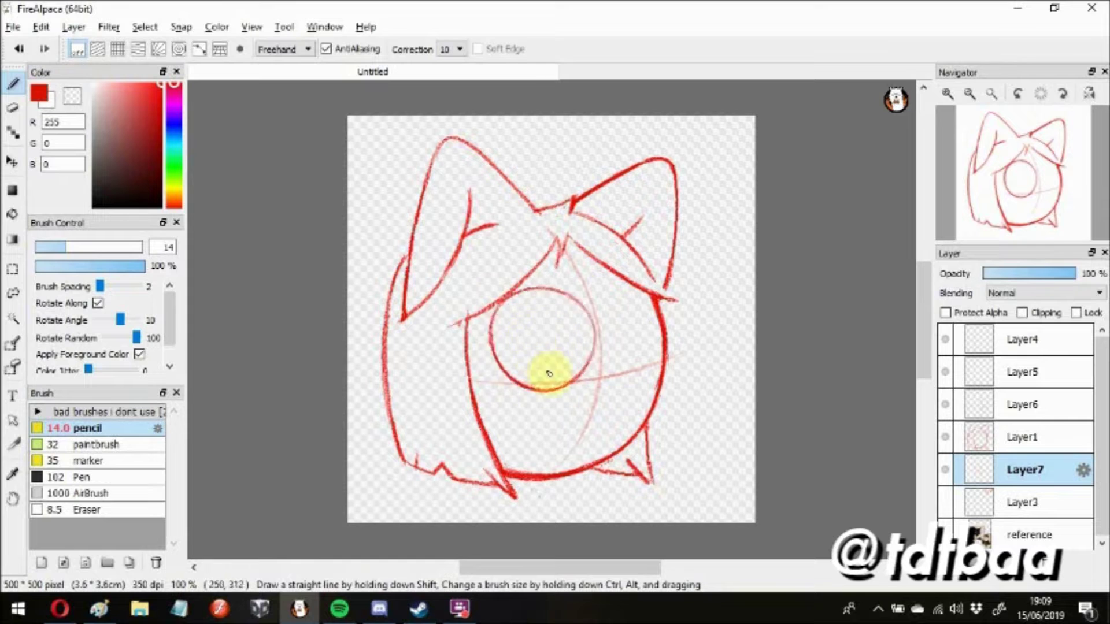
{"action": "key", "text": "ctrl+z"}
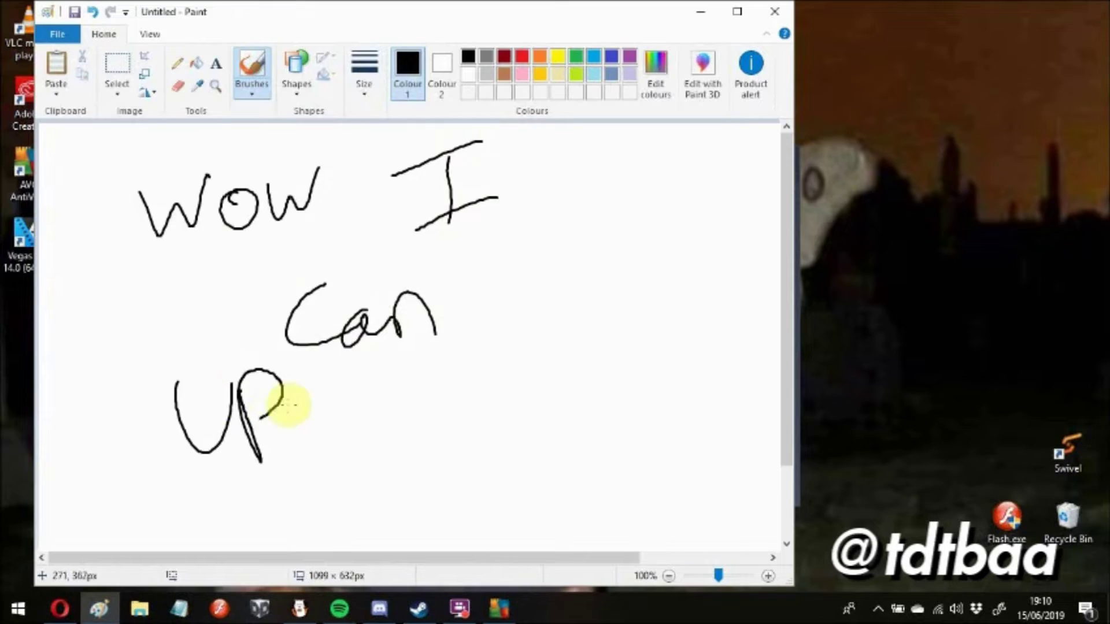
Handwrite the words 'Upgrade' and 'my Security' in the Paint window
{"action": "mouse_move", "coordinate": [290, 401]}
{"action": "left_mouse_down"}
{"action": "mouse_move", "coordinate": [408, 399]}
{"action": "mouse_move", "coordinate": [537, 365]}
{"action": "left_mouse_up"}
{"action": "left_click_drag", "start_coordinate": [348, 516], "coordinate": [383, 521]}
{"action": "left_click_drag", "start_coordinate": [533, 429], "coordinate": [753, 417]}
{"action": "left_click_drag", "start_coordinate": [732, 260], "coordinate": [753, 359]}
{"action": "left_click", "coordinate": [760, 372]}
Maximise Paint, strike through 'Upgrade', and handwrite 'power up.' above it
{"action": "double_click", "coordinate": [526, 11]}
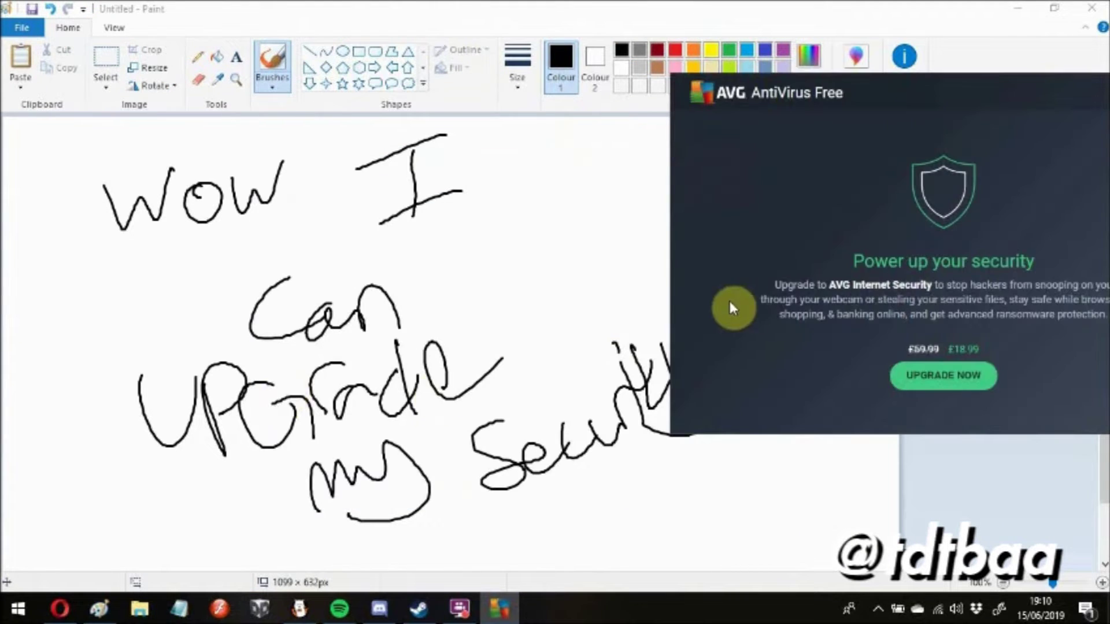
{"action": "left_click_drag", "start_coordinate": [456, 374], "coordinate": [223, 383]}
{"action": "left_click_drag", "start_coordinate": [156, 416], "coordinate": [439, 376]}
{"action": "mouse_move", "coordinate": [497, 272]}
{"action": "left_mouse_down"}
{"action": "mouse_move", "coordinate": [524, 279]}
{"action": "mouse_move", "coordinate": [589, 249]}
{"action": "left_mouse_up"}
{"action": "mouse_move", "coordinate": [624, 228]}
{"action": "left_mouse_down"}
{"action": "mouse_move", "coordinate": [637, 224]}
{"action": "mouse_move", "coordinate": [660, 252]}
{"action": "left_mouse_up"}
{"action": "left_click", "coordinate": [666, 221]}
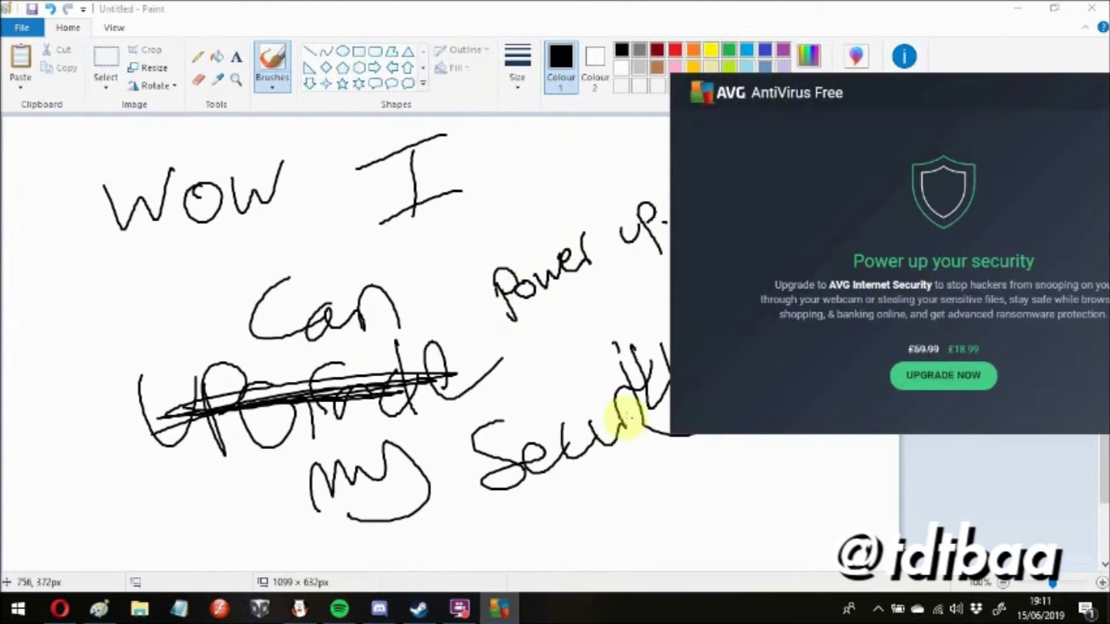
{"action": "left_click_drag", "start_coordinate": [792, 461], "coordinate": [797, 477]}
{"action": "left_click_drag", "start_coordinate": [725, 476], "coordinate": [746, 500]}
Close Paint without saving and bring the FireAlpaca sketch back up
{"action": "key", "text": "alt+F4"}
{"action": "key", "text": "n"}
{"action": "left_click", "coordinate": [300, 611]}
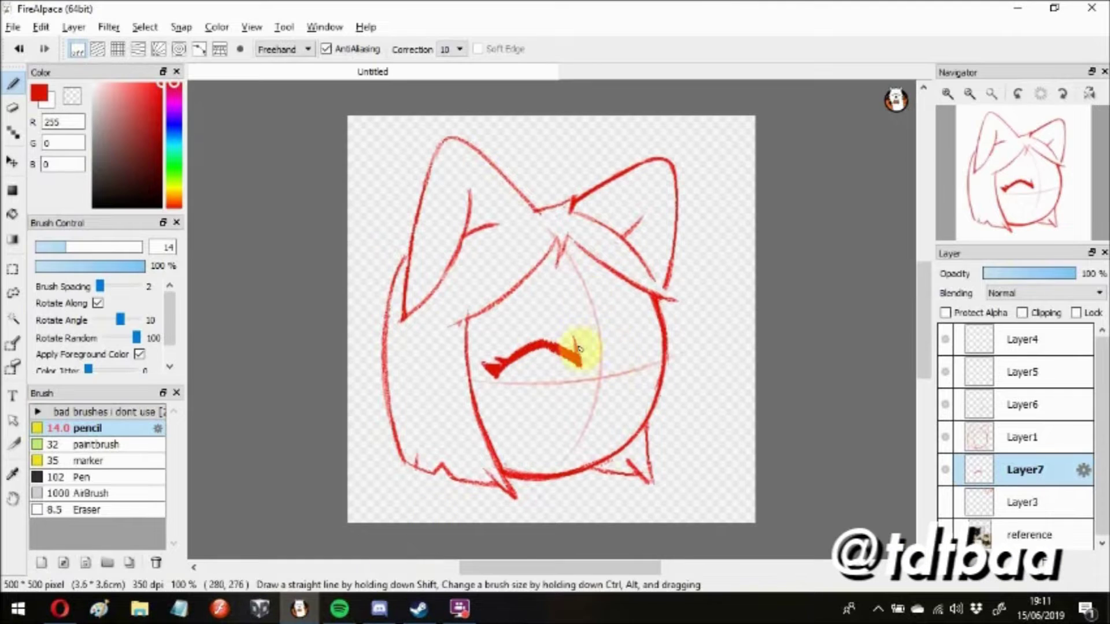
Nudge the left closed eye slightly right and draw the matching right closed eye
{"action": "left_click_drag", "start_coordinate": [525, 391], "coordinate": [536, 391]}
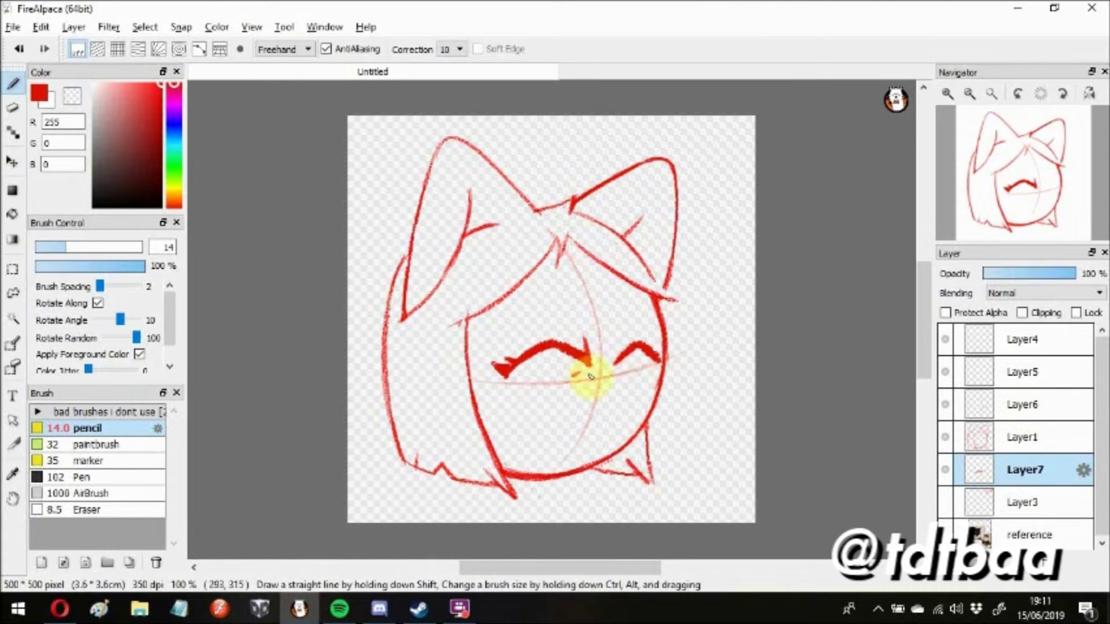
{"action": "scroll", "coordinate": [661, 361], "scroll_direction": "up", "scroll_amount": 1}
{"action": "left_click_drag", "start_coordinate": [678, 348], "coordinate": [680, 347]}
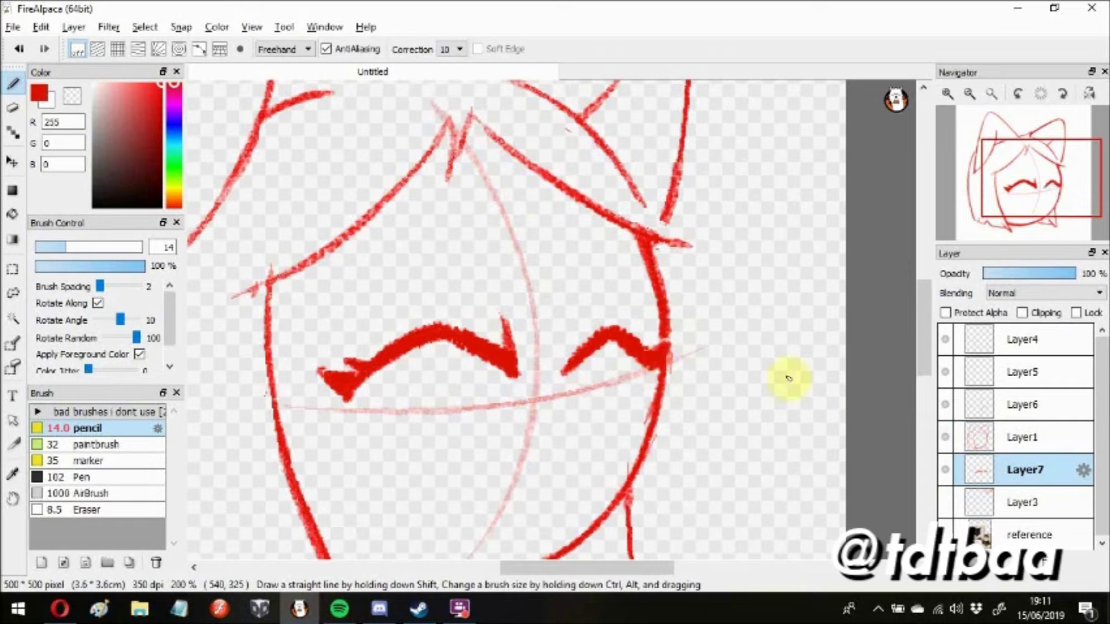
{"action": "scroll", "coordinate": [574, 426], "scroll_direction": "down", "scroll_amount": 1}
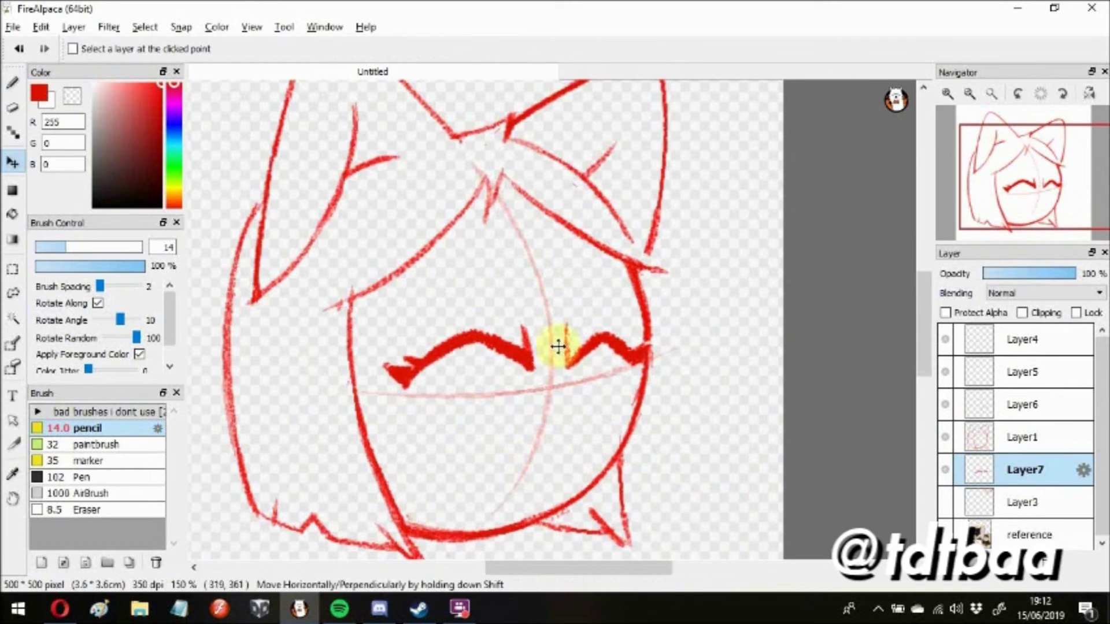
On a new layer, draw the smiling open mouth and begin the left eyebrow stroke
{"action": "key", "text": "ctrl+shift+n"}
{"action": "left_click_drag", "start_coordinate": [554, 434], "coordinate": [493, 441]}
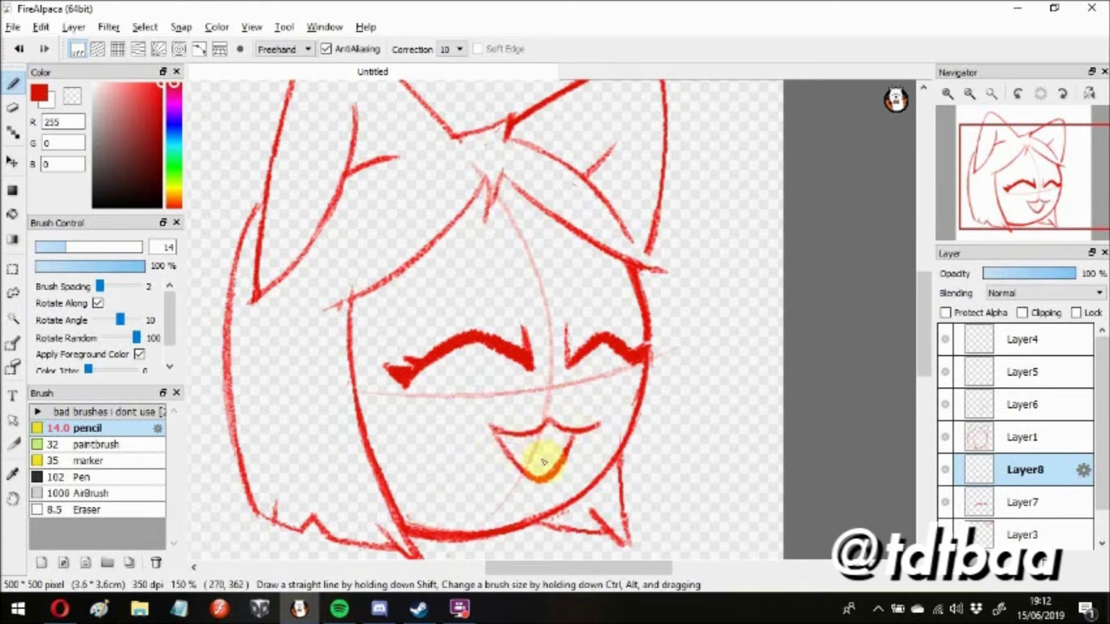
{"action": "mouse_move", "coordinate": [592, 440]}
{"action": "left_mouse_down"}
{"action": "mouse_move", "coordinate": [520, 446]}
{"action": "mouse_move", "coordinate": [560, 457]}
{"action": "left_mouse_up"}
{"action": "key", "text": "ctrl+z"}
{"action": "key", "text": "ctrl+z"}
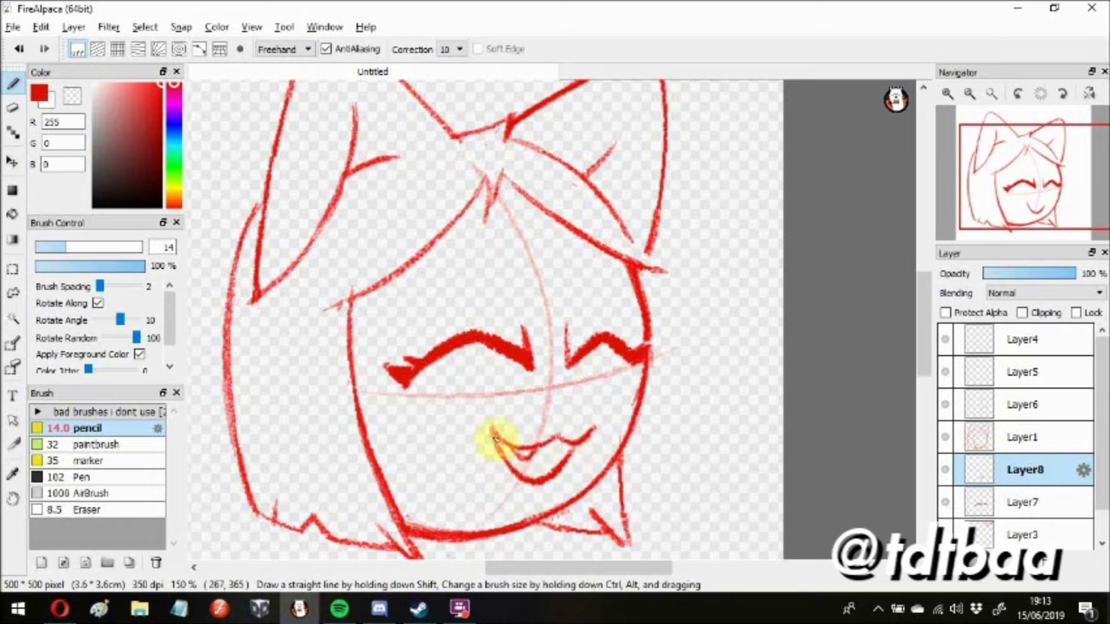
{"action": "mouse_move", "coordinate": [425, 228]}
{"action": "left_mouse_down"}
{"action": "mouse_move", "coordinate": [463, 199]}
{"action": "mouse_move", "coordinate": [406, 254]}
{"action": "left_mouse_up"}
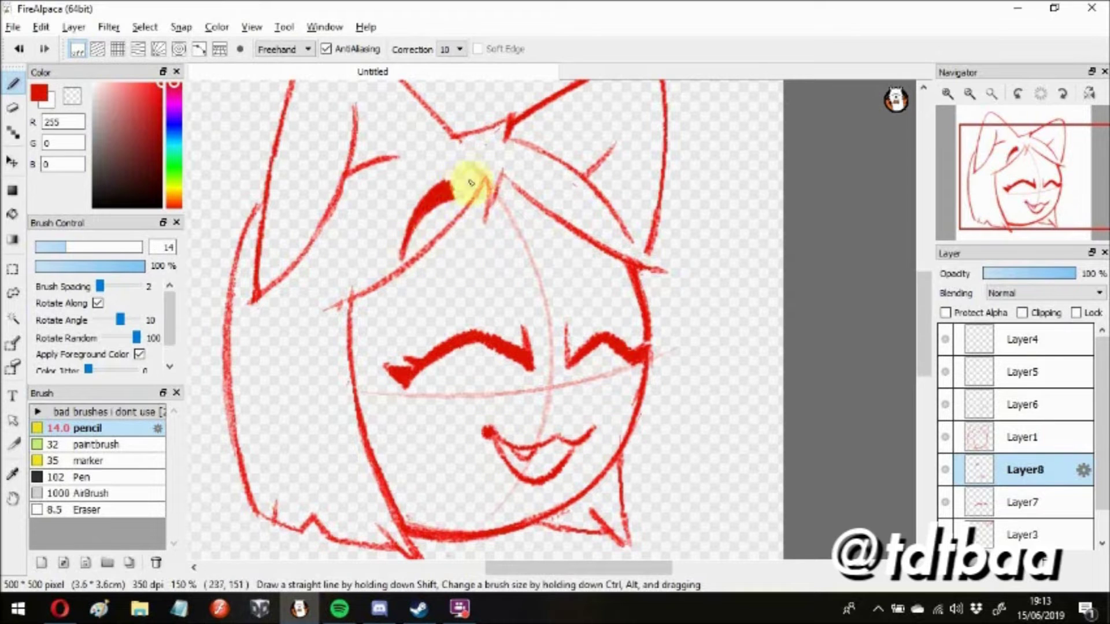
Draw the thick right eyebrow, then undo a trial reposition and extra face strokes
{"action": "left_click_drag", "start_coordinate": [630, 253], "coordinate": [554, 234]}
{"action": "left_click", "coordinate": [12, 162]}
{"action": "left_click_drag", "start_coordinate": [526, 309], "coordinate": [546, 356]}
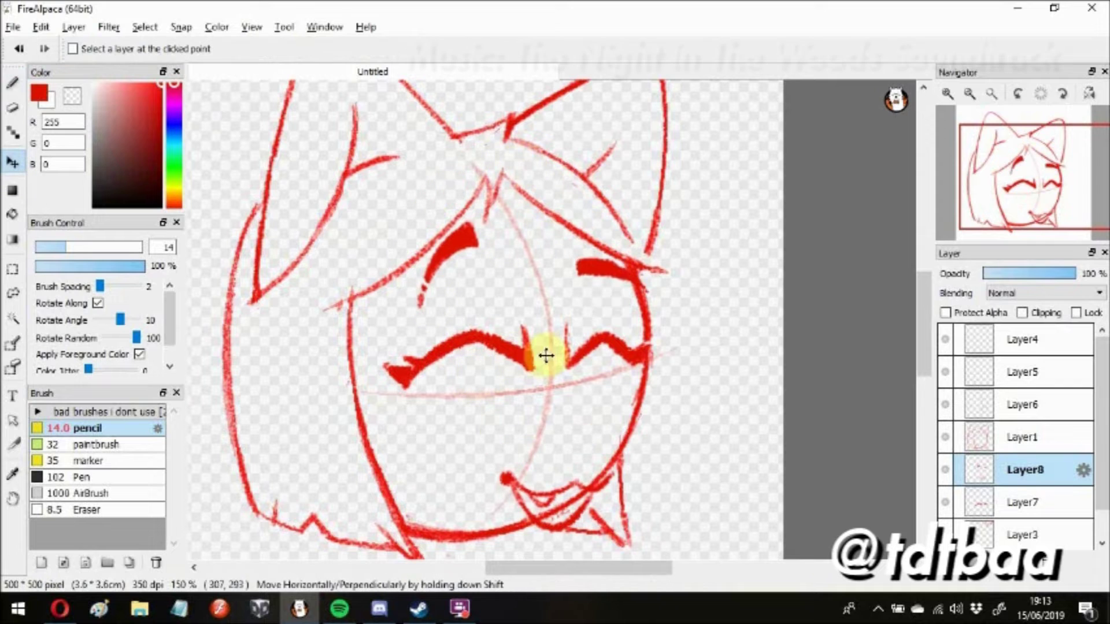
{"action": "key", "text": "b"}
{"action": "mouse_move", "coordinate": [623, 412]}
{"action": "left_mouse_down"}
{"action": "mouse_move", "coordinate": [614, 477]}
{"action": "mouse_move", "coordinate": [604, 456]}
{"action": "left_mouse_up"}
{"action": "left_click_drag", "start_coordinate": [619, 376], "coordinate": [788, 433]}
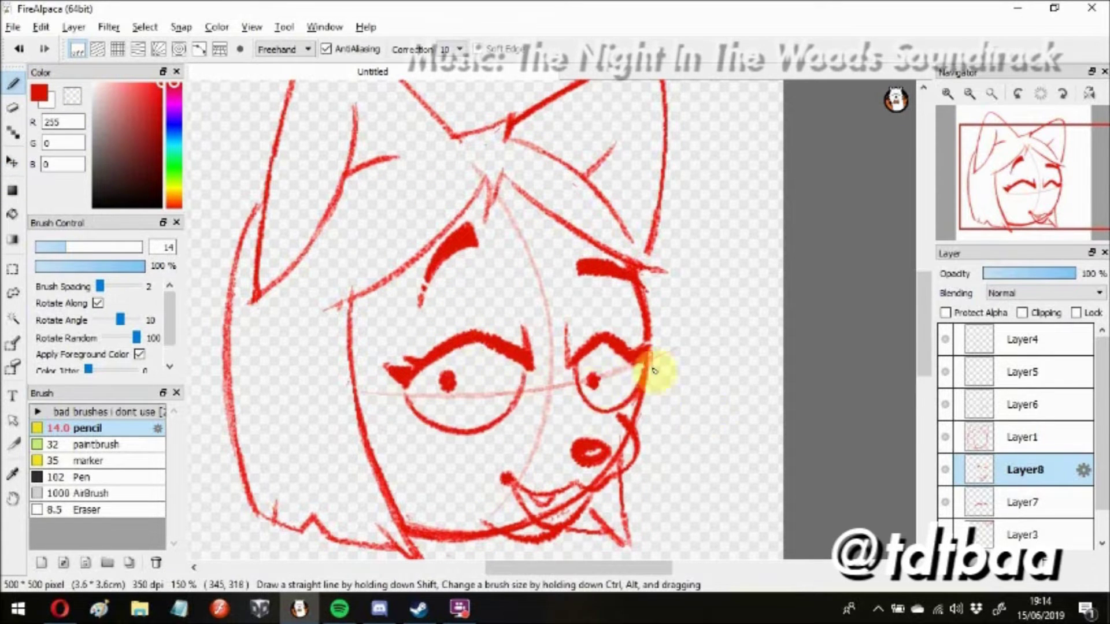
{"action": "key", "text": "ctrl+z"}
{"action": "key", "text": "ctrl+z"}
{"action": "key", "text": "ctrl+z"}
{"action": "key", "text": "l"}
Finish the right eyebrow stroke and try transforming the left eyebrow, undoing the attempt
{"action": "left_click_drag", "start_coordinate": [336, 228], "coordinate": [659, 156]}
{"action": "left_click", "coordinate": [144, 27]}
{"action": "left_click", "coordinate": [162, 62]}
{"action": "key", "text": "b"}
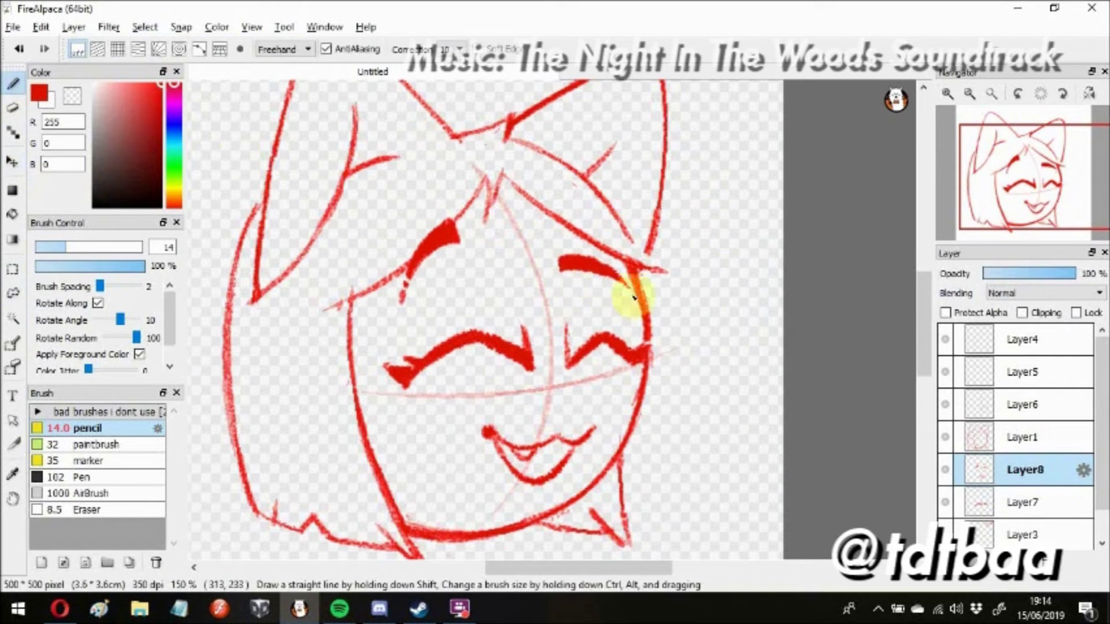
{"action": "left_click_drag", "start_coordinate": [594, 264], "coordinate": [621, 257]}
{"action": "left_click_drag", "start_coordinate": [405, 214], "coordinate": [450, 231]}
{"action": "key", "text": "ctrl+t"}
{"action": "left_click", "coordinate": [819, 562]}
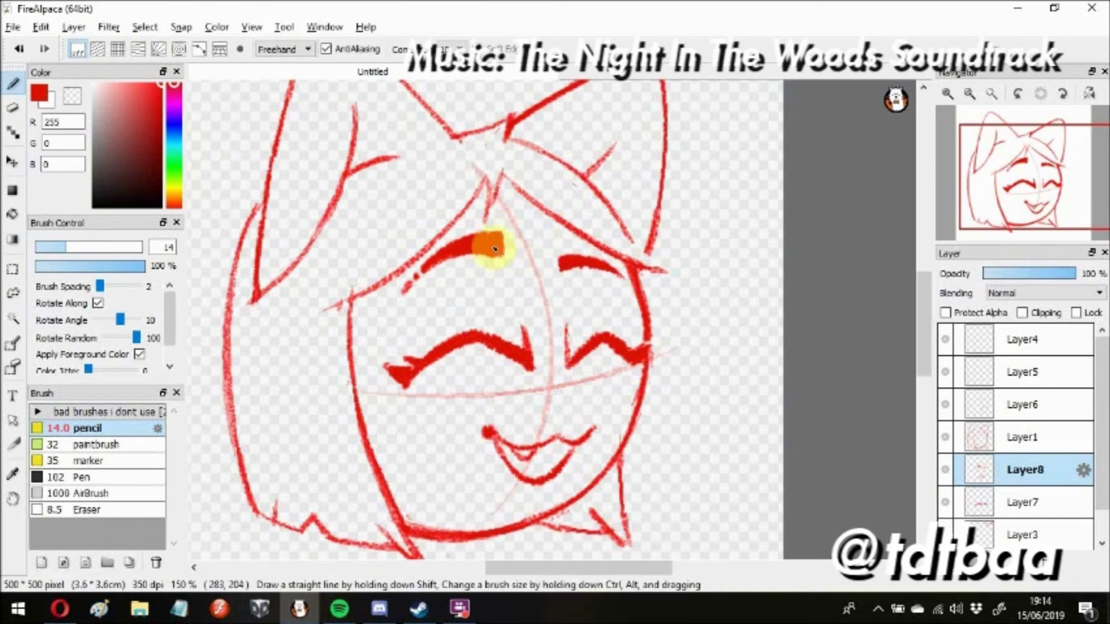
{"action": "key", "text": "ctrl+z"}
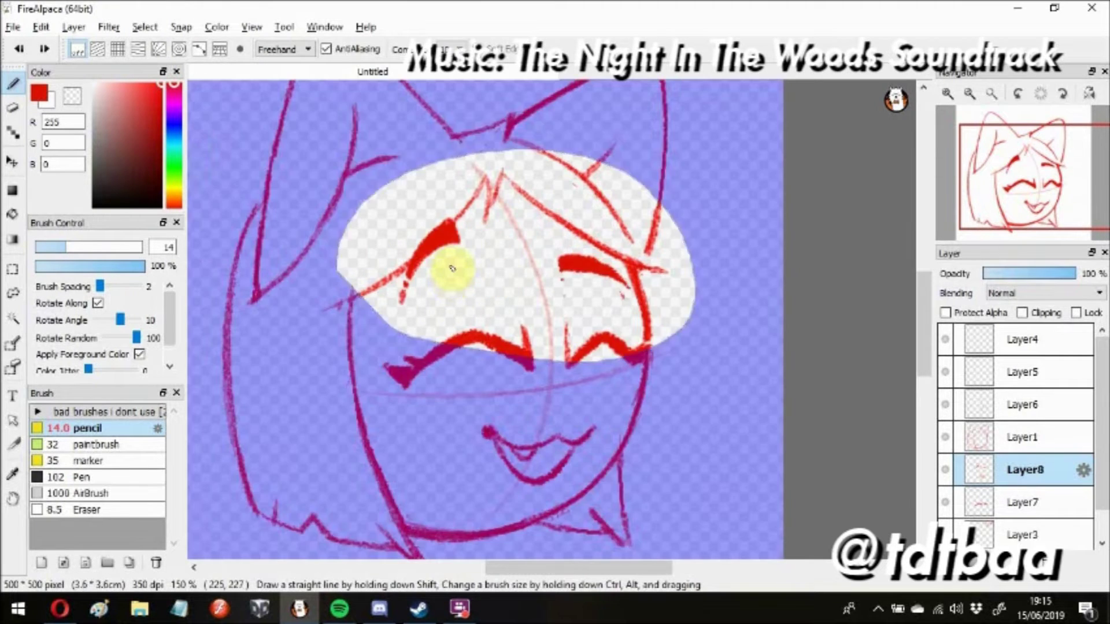
{"action": "key", "text": "ctrl+z"}
Raise and rotate the left eyebrow, then mesh-warp it into an arch
{"action": "key", "text": "m"}
{"action": "key", "text": "ctrl+d"}
{"action": "key", "text": "ctrl+t"}
{"action": "left_click_drag", "start_coordinate": [446, 198], "coordinate": [440, 191]}
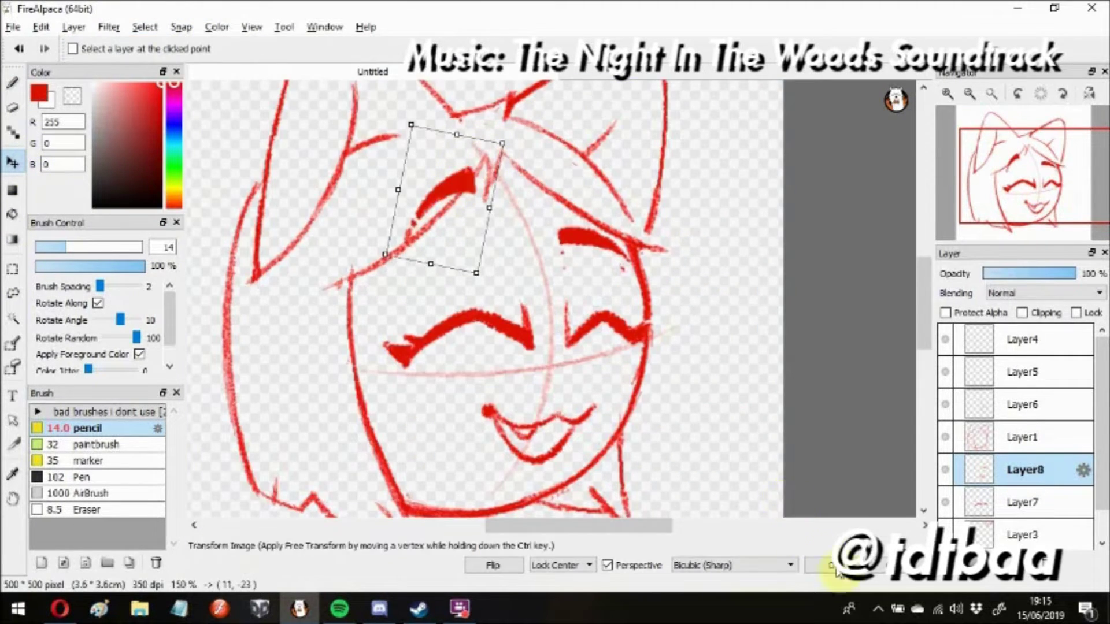
{"action": "key", "text": "ctrl+shift+t"}
{"action": "mouse_move", "coordinate": [392, 241]}
{"action": "left_mouse_down"}
{"action": "mouse_move", "coordinate": [441, 186]}
{"action": "mouse_move", "coordinate": [458, 210]}
{"action": "left_mouse_up"}
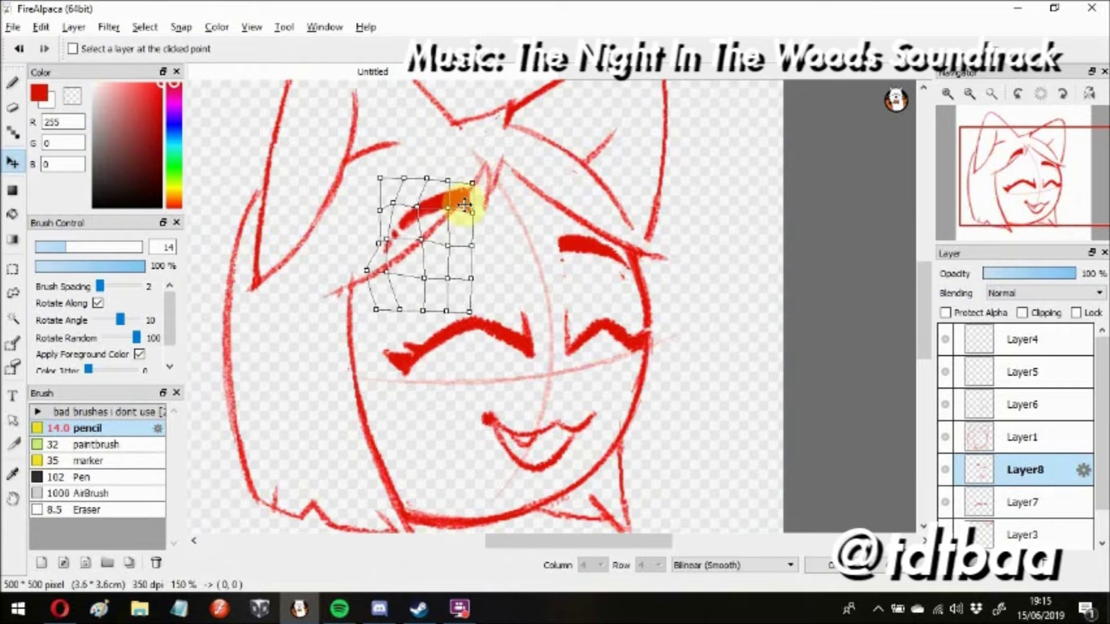
{"action": "left_click", "coordinate": [820, 564]}
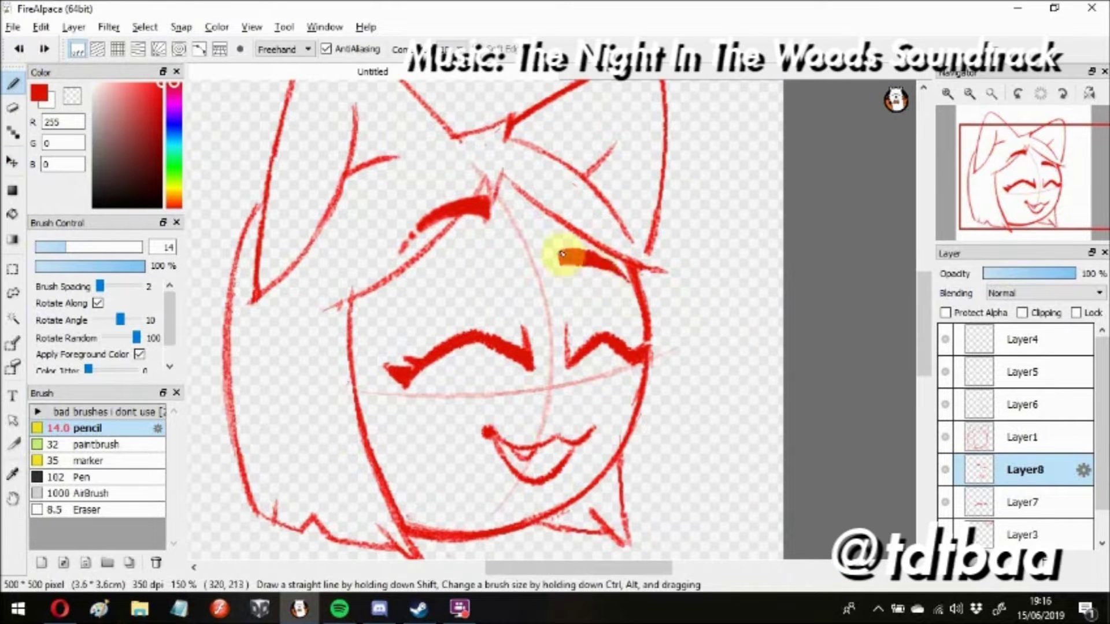
Zoom around the face and switch the active layer between Layer7 and Layer8
{"action": "scroll", "coordinate": [460, 208], "scroll_direction": "up", "scroll_amount": 2}
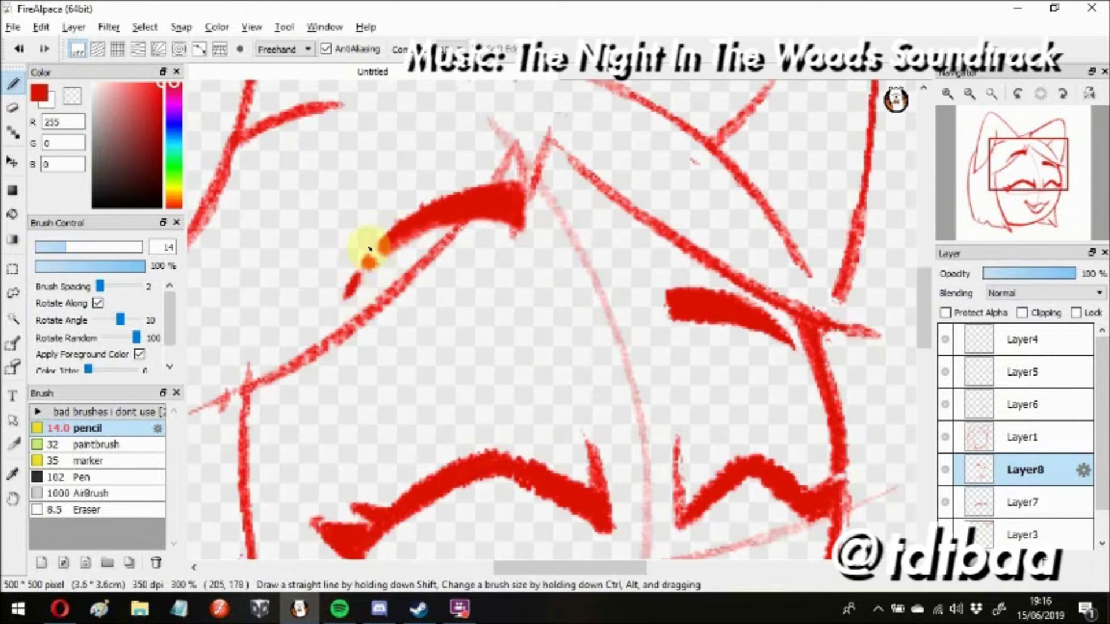
{"action": "scroll", "coordinate": [397, 330], "scroll_direction": "down", "scroll_amount": 2}
{"action": "scroll", "coordinate": [471, 309], "scroll_direction": "up", "scroll_amount": 1}
{"action": "scroll", "coordinate": [480, 408], "scroll_direction": "down", "scroll_amount": 2}
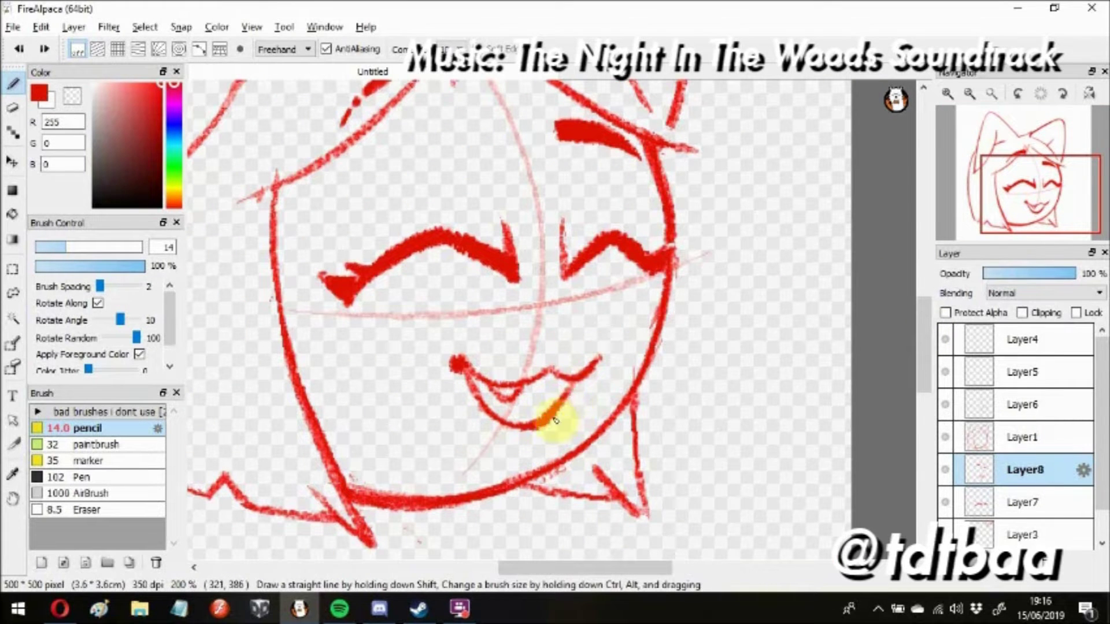
{"action": "scroll", "coordinate": [546, 429], "scroll_direction": "down", "scroll_amount": 2}
{"action": "scroll", "coordinate": [533, 372], "scroll_direction": "up", "scroll_amount": 1}
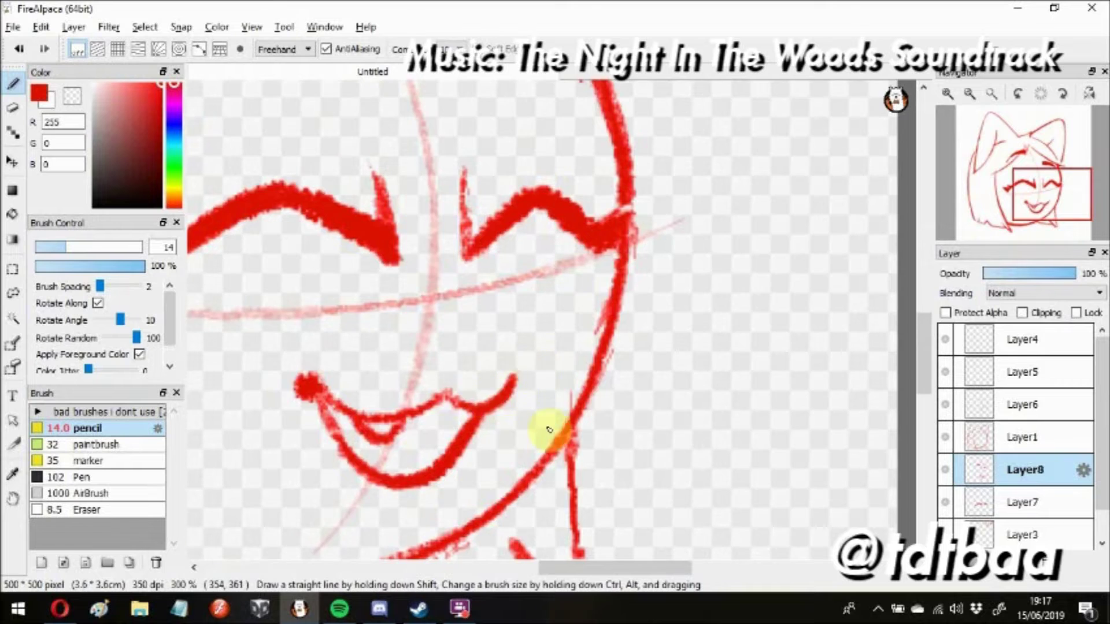
{"action": "key", "text": "ctrl+Down"}
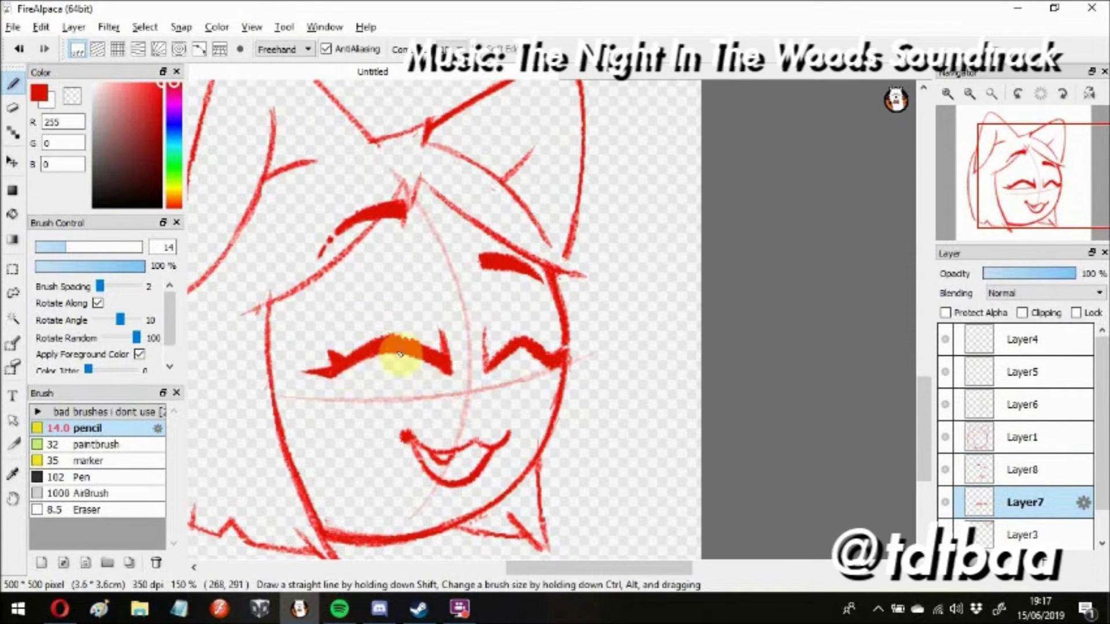
{"action": "key", "text": "ctrl+Up"}
{"action": "key", "text": "ctrl+Up"}
{"action": "scroll", "coordinate": [463, 301], "scroll_direction": "down", "scroll_amount": 3}
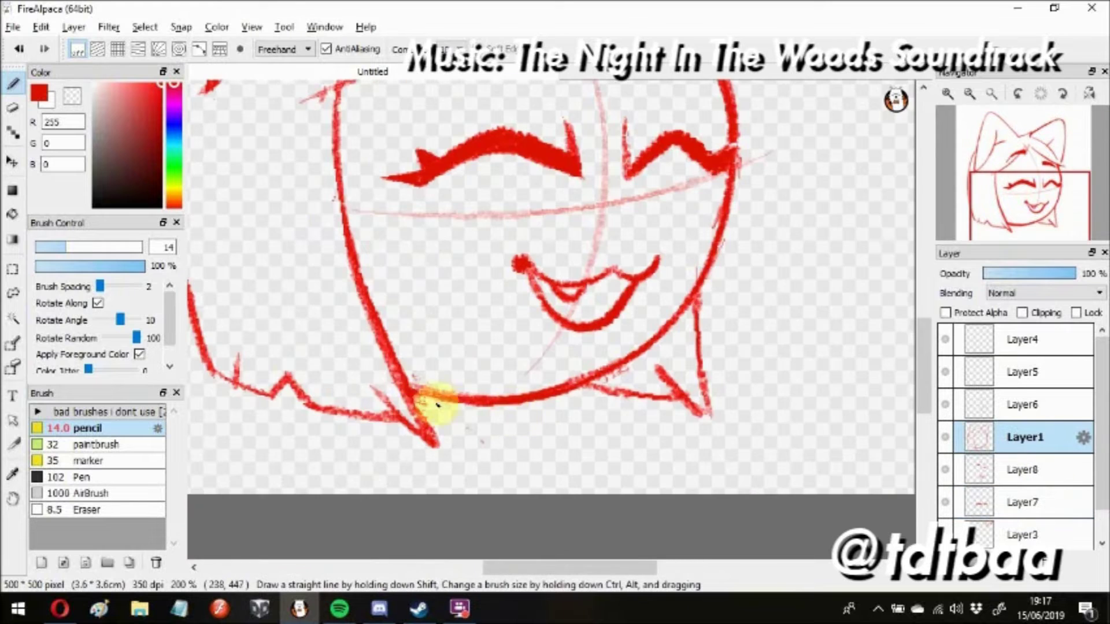
{"action": "scroll", "coordinate": [457, 376], "scroll_direction": "down", "scroll_amount": 1}
{"action": "scroll", "coordinate": [1000, 487], "scroll_direction": "down", "scroll_amount": 1}
{"action": "key", "text": "ctrl+Up"}
{"action": "key", "text": "ctrl+Down"}
{"action": "key", "text": "ctrl+Down"}
{"action": "scroll", "coordinate": [515, 300], "scroll_direction": "up", "scroll_amount": 3}
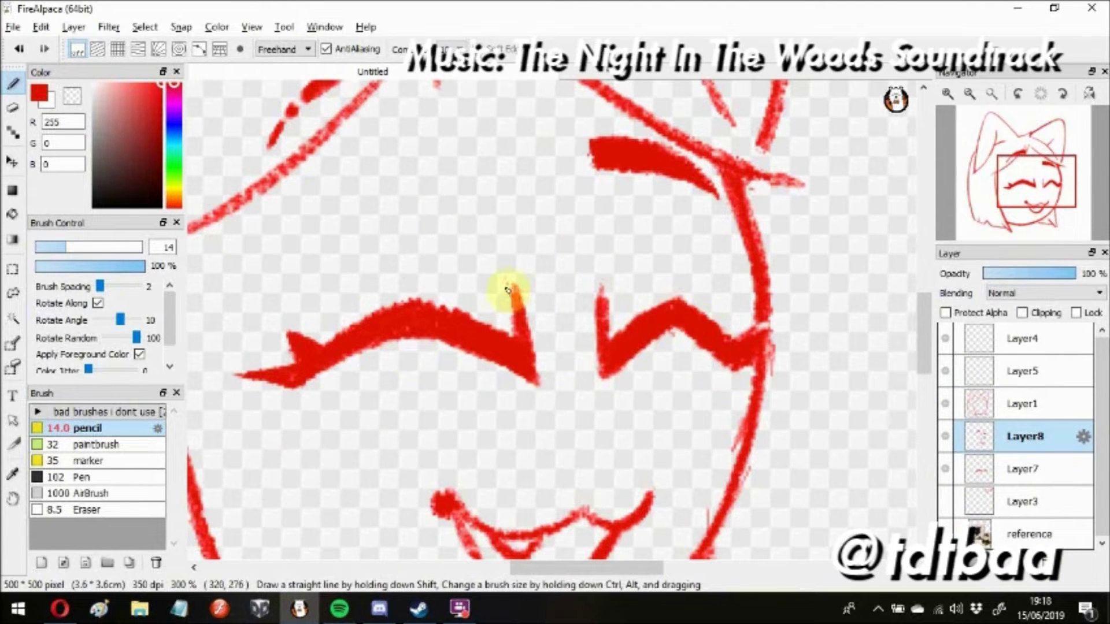
{"action": "scroll", "coordinate": [503, 323], "scroll_direction": "down", "scroll_amount": 3}
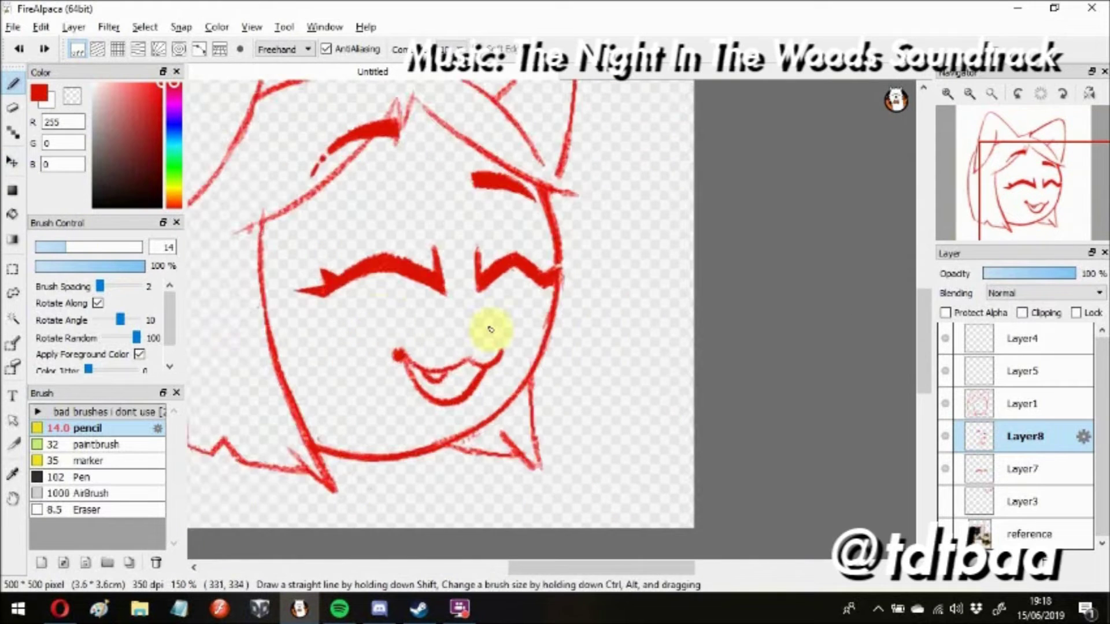
Mirror the view to check proportions, merge Layer1 down into Layer7, then unmirror
{"action": "key", "text": "h"}
{"action": "left_click_drag", "start_coordinate": [575, 317], "coordinate": [570, 305]}
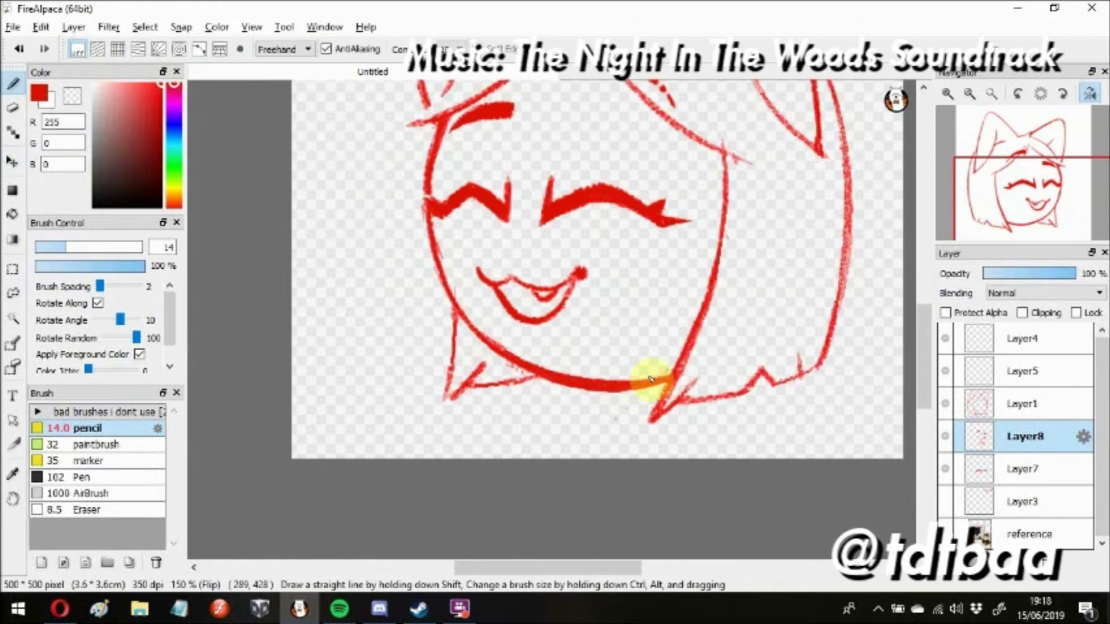
{"action": "scroll", "coordinate": [650, 378], "scroll_direction": "down", "scroll_amount": 2}
{"action": "key", "text": "ctrl+Up"}
{"action": "scroll", "coordinate": [688, 471], "scroll_direction": "up", "scroll_amount": 2}
{"action": "key", "text": "ctrl+e"}
{"action": "key", "text": "ctrl+e"}
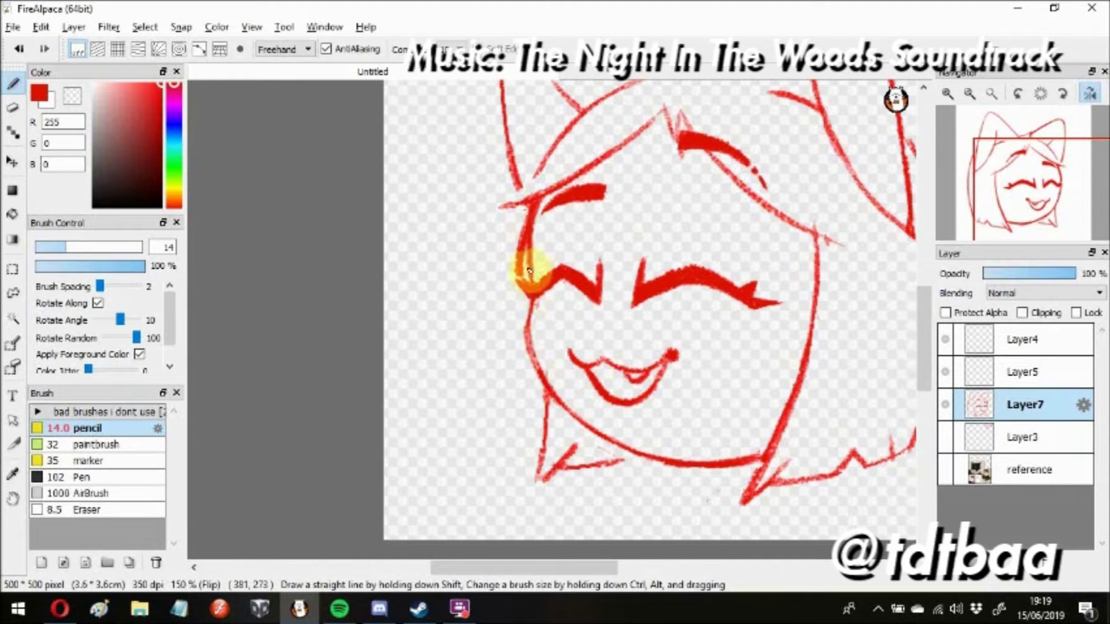
{"action": "scroll", "coordinate": [529, 270], "scroll_direction": "down", "scroll_amount": 2}
{"action": "scroll", "coordinate": [662, 371], "scroll_direction": "up", "scroll_amount": 2}
{"action": "key", "text": "h"}
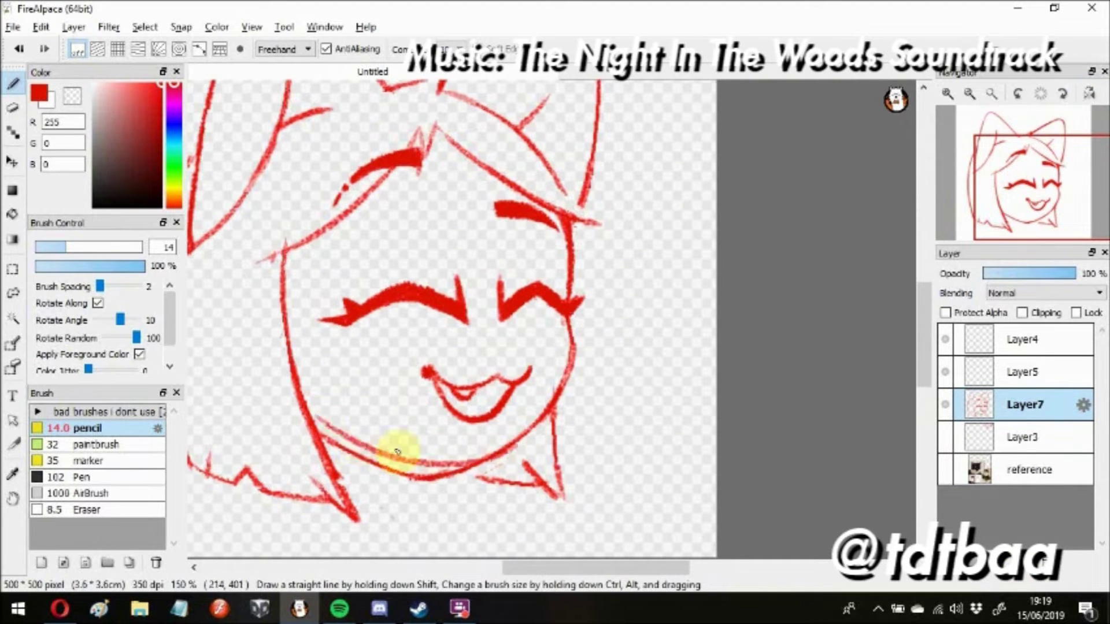
{"action": "scroll", "coordinate": [297, 413], "scroll_direction": "down", "scroll_amount": 2}
{"action": "scroll", "coordinate": [495, 463], "scroll_direction": "up", "scroll_amount": 2}
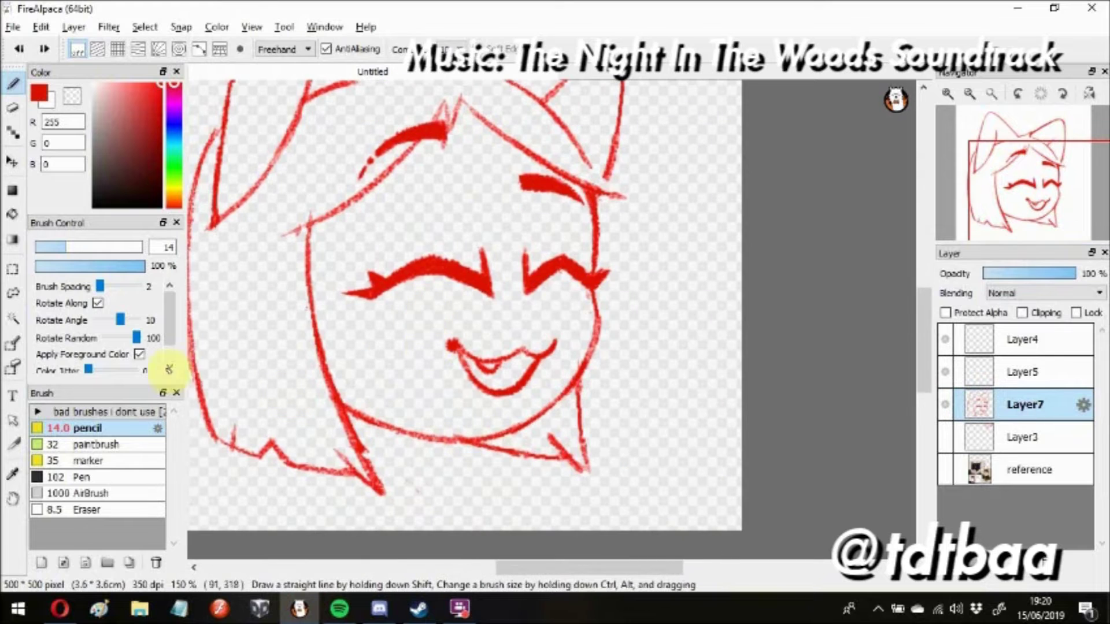
Lasso the mouth area, then clear the selection
{"action": "key", "text": "l"}
{"action": "left_click_drag", "start_coordinate": [483, 365], "coordinate": [462, 353]}
{"action": "left_click", "coordinate": [145, 26]}
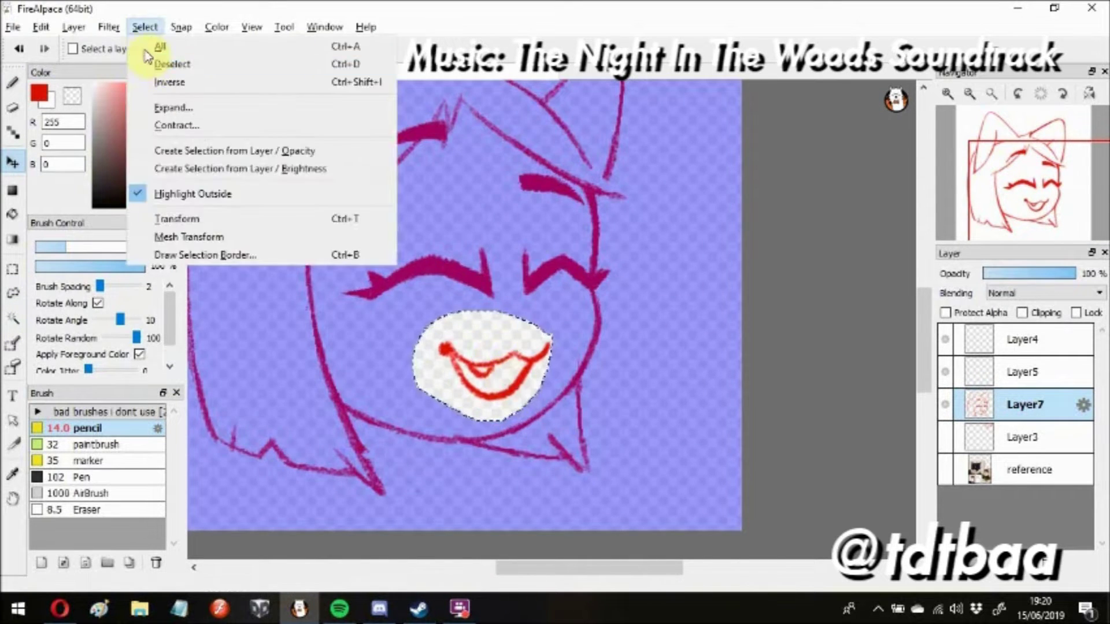
{"action": "left_click", "coordinate": [162, 61]}
{"action": "key", "text": "b"}
{"action": "scroll", "coordinate": [285, 347], "scroll_direction": "down", "scroll_amount": 1}
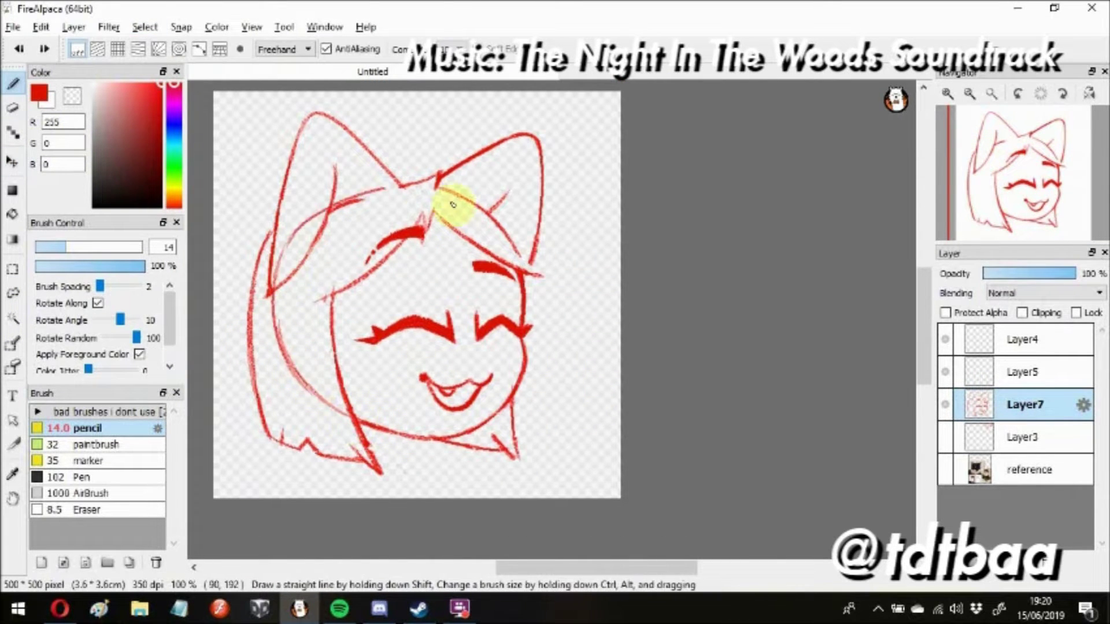
Free-transform both lassoed cat ears, then redraw the top-of-head and chin lines
{"action": "key", "text": "l"}
{"action": "left_click_drag", "start_coordinate": [371, 186], "coordinate": [347, 191]}
{"action": "left_click_drag", "start_coordinate": [442, 174], "coordinate": [533, 270]}
{"action": "key", "text": "ctrl+t"}
{"action": "left_click_drag", "start_coordinate": [268, 124], "coordinate": [267, 257]}
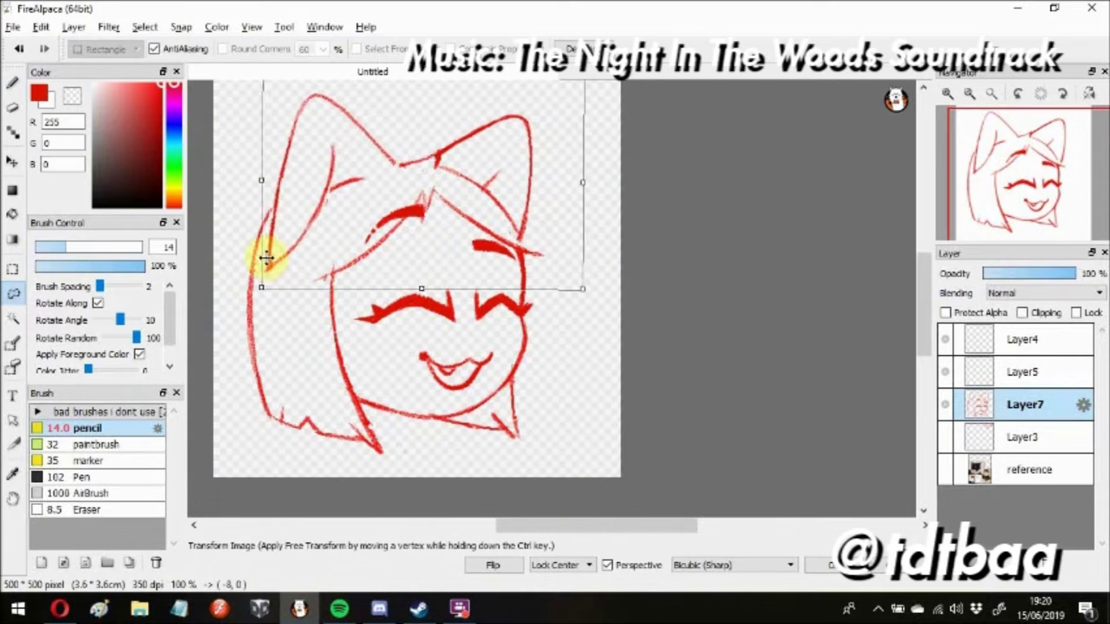
{"action": "key", "text": "Return"}
{"action": "left_click", "coordinate": [145, 26]}
{"action": "left_click", "coordinate": [167, 62]}
{"action": "key", "text": "b"}
{"action": "left_click_drag", "start_coordinate": [399, 186], "coordinate": [439, 174]}
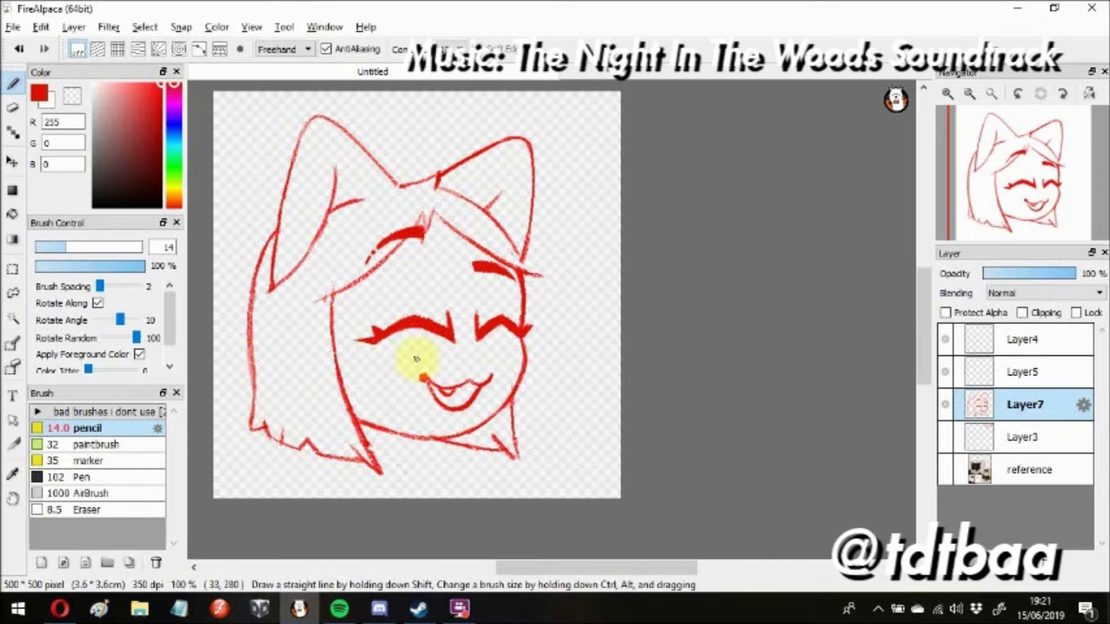
{"action": "left_click_drag", "start_coordinate": [359, 424], "coordinate": [456, 441]}
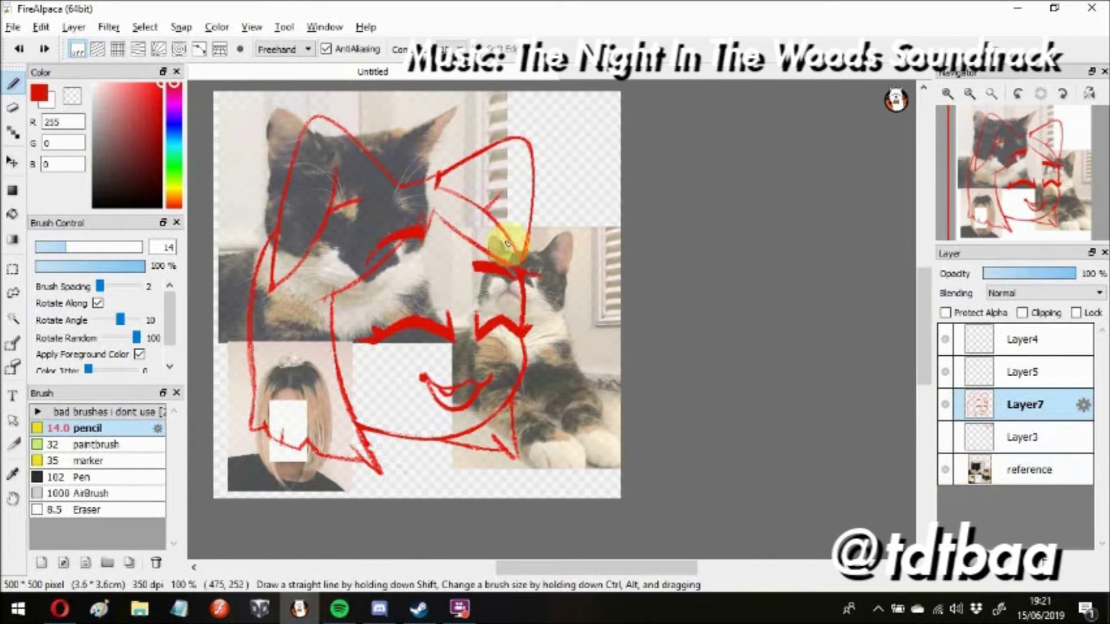
Draw the crown's curves on top of the head and fill its centre red
{"action": "mouse_move", "coordinate": [396, 162]}
{"action": "left_mouse_down"}
{"action": "mouse_move", "coordinate": [426, 152]}
{"action": "mouse_move", "coordinate": [458, 234]}
{"action": "mouse_move", "coordinate": [434, 207]}
{"action": "left_mouse_up"}
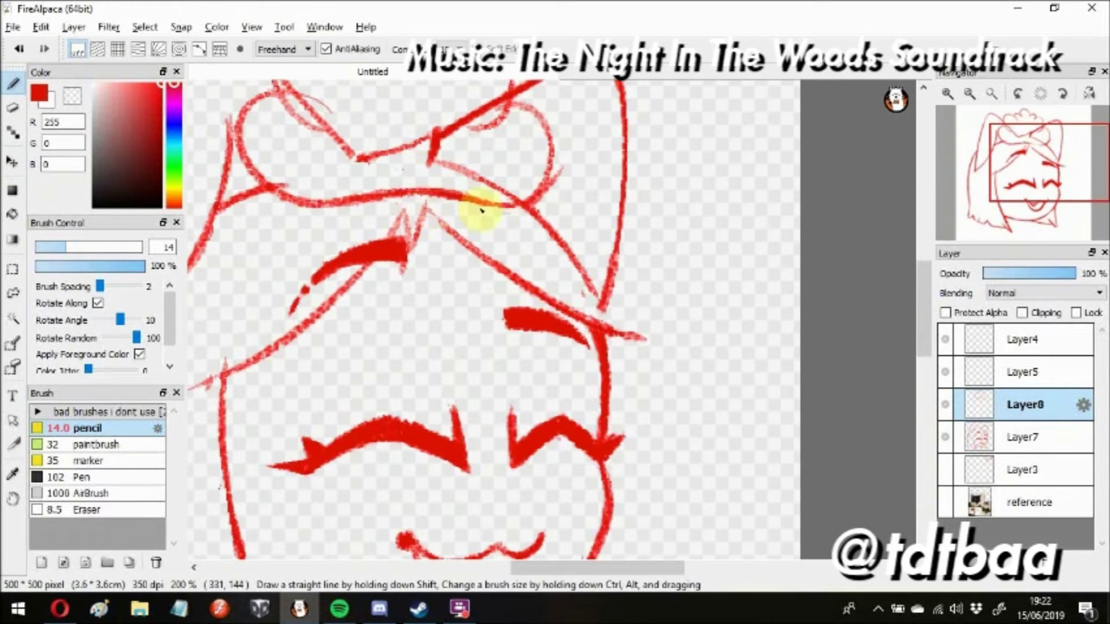
{"action": "scroll", "coordinate": [482, 210], "scroll_direction": "up", "scroll_amount": 3}
{"action": "mouse_move", "coordinate": [303, 218]}
{"action": "left_mouse_down"}
{"action": "mouse_move", "coordinate": [322, 181]}
{"action": "mouse_move", "coordinate": [280, 186]}
{"action": "mouse_move", "coordinate": [295, 264]}
{"action": "mouse_move", "coordinate": [535, 227]}
{"action": "left_mouse_up"}
{"action": "mouse_move", "coordinate": [490, 140]}
{"action": "left_mouse_down"}
{"action": "mouse_move", "coordinate": [446, 111]}
{"action": "mouse_move", "coordinate": [469, 271]}
{"action": "left_mouse_up"}
{"action": "scroll", "coordinate": [445, 111], "scroll_direction": "up", "scroll_amount": 2}
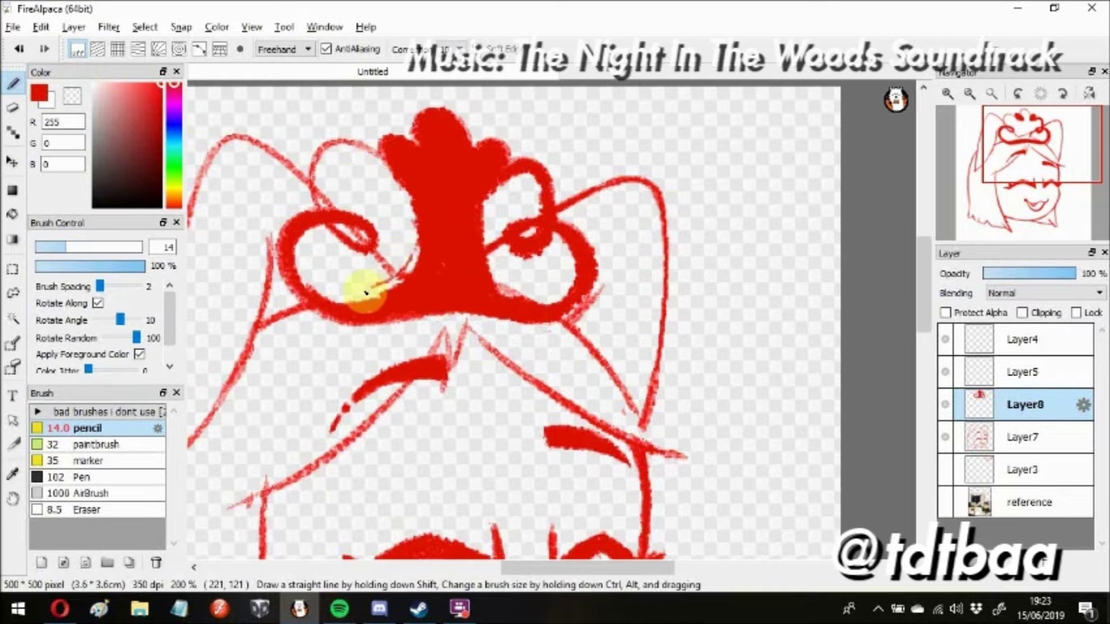
{"action": "left_click_drag", "start_coordinate": [319, 154], "coordinate": [329, 212]}
{"action": "left_click_drag", "start_coordinate": [406, 175], "coordinate": [493, 184]}
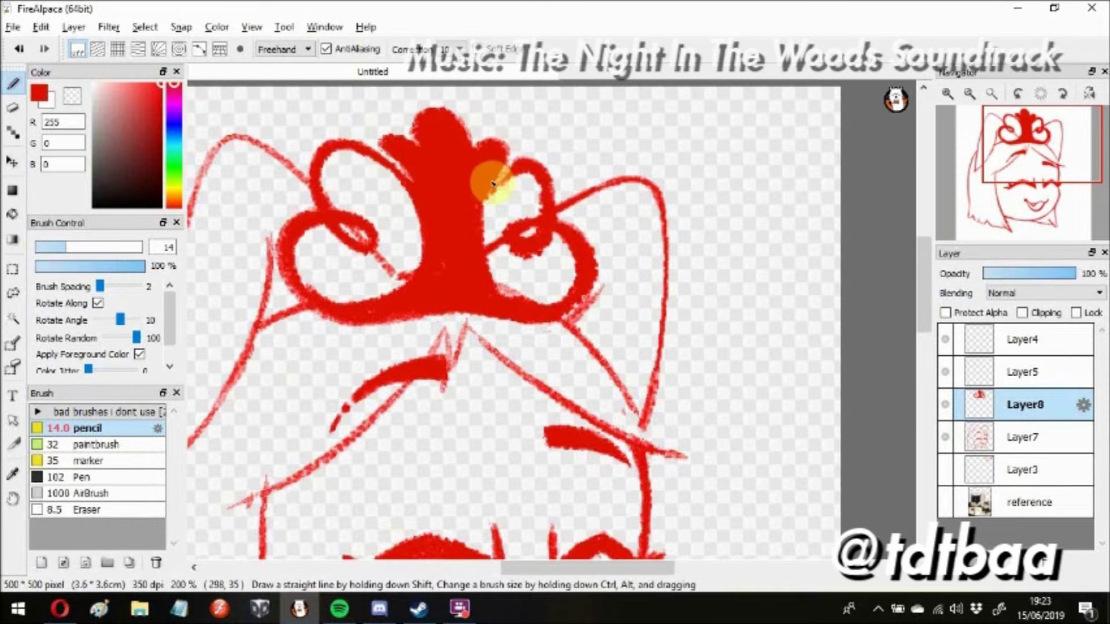
Show the reference photo layer, add spiral curls, and set a white canvas background
{"action": "left_click", "coordinate": [945, 502]}
{"action": "left_click", "coordinate": [1029, 502]}
{"action": "scroll", "coordinate": [570, 379], "scroll_direction": "up", "scroll_amount": 1}
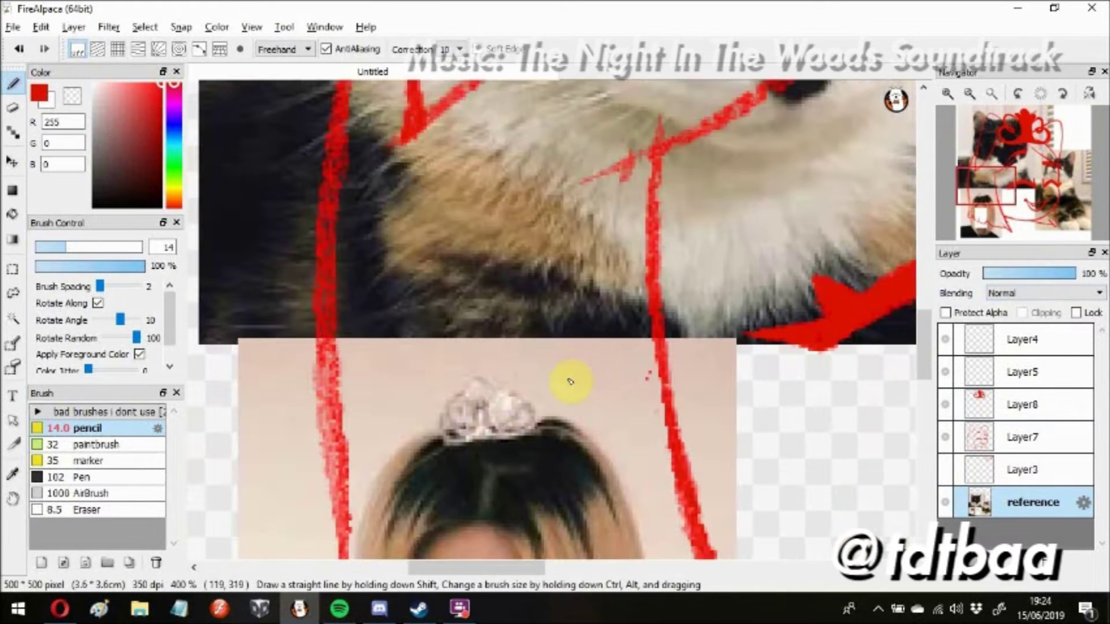
{"action": "left_click_drag", "start_coordinate": [626, 184], "coordinate": [584, 197]}
{"action": "mouse_move", "coordinate": [555, 321]}
{"action": "left_mouse_down"}
{"action": "mouse_move", "coordinate": [558, 341]}
{"action": "mouse_move", "coordinate": [379, 329]}
{"action": "left_mouse_up"}
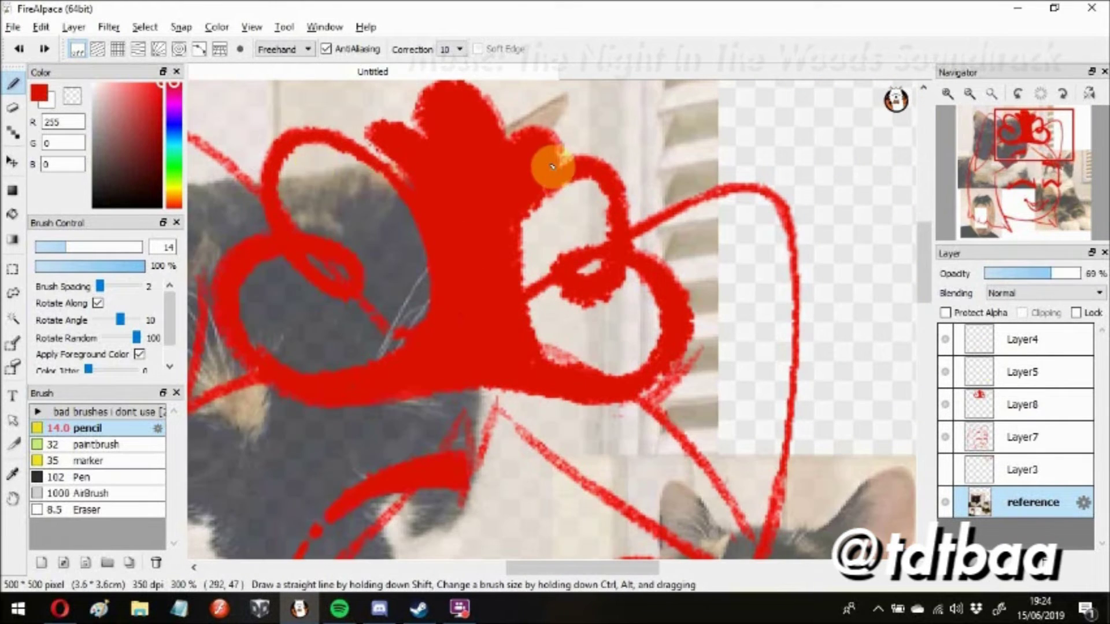
{"action": "left_click", "coordinate": [251, 26]}
{"action": "left_click", "coordinate": [313, 403]}
{"action": "left_click", "coordinate": [523, 380]}
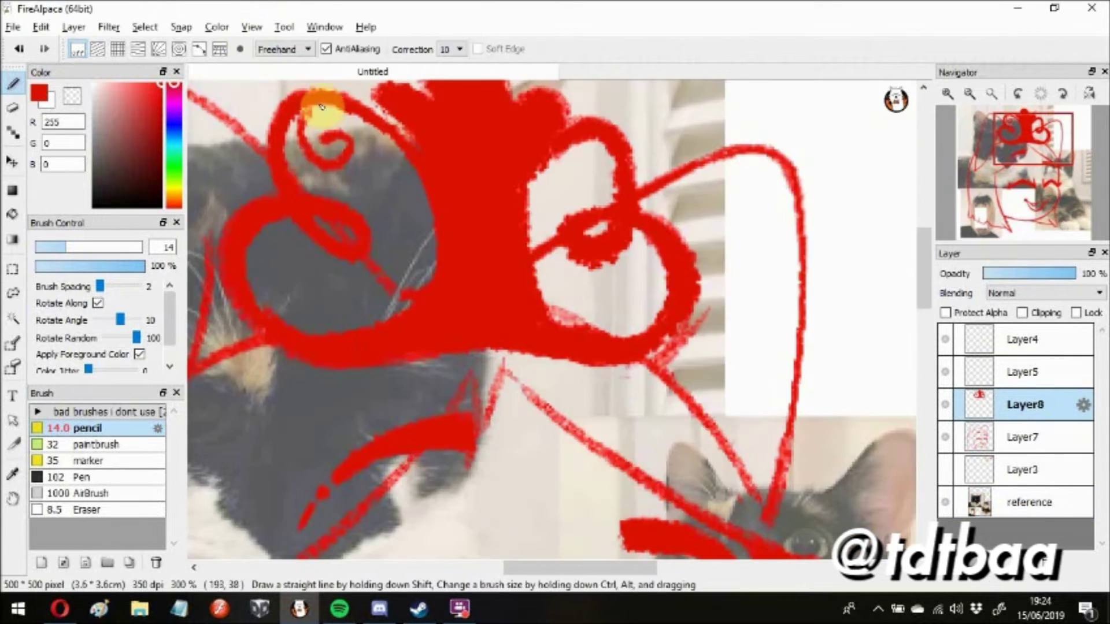
Rework the swirl details inside the crown loops, removing the small right-loop spiral
{"action": "mouse_move", "coordinate": [323, 139]}
{"action": "left_mouse_down"}
{"action": "mouse_move", "coordinate": [350, 155]}
{"action": "mouse_move", "coordinate": [336, 144]}
{"action": "left_mouse_up"}
{"action": "mouse_move", "coordinate": [265, 315]}
{"action": "left_mouse_down"}
{"action": "mouse_move", "coordinate": [263, 268]}
{"action": "mouse_move", "coordinate": [301, 278]}
{"action": "left_mouse_up"}
{"action": "mouse_move", "coordinate": [622, 286]}
{"action": "left_mouse_down"}
{"action": "mouse_move", "coordinate": [634, 305]}
{"action": "mouse_move", "coordinate": [618, 306]}
{"action": "left_mouse_up"}
{"action": "key", "text": "ctrl+z"}
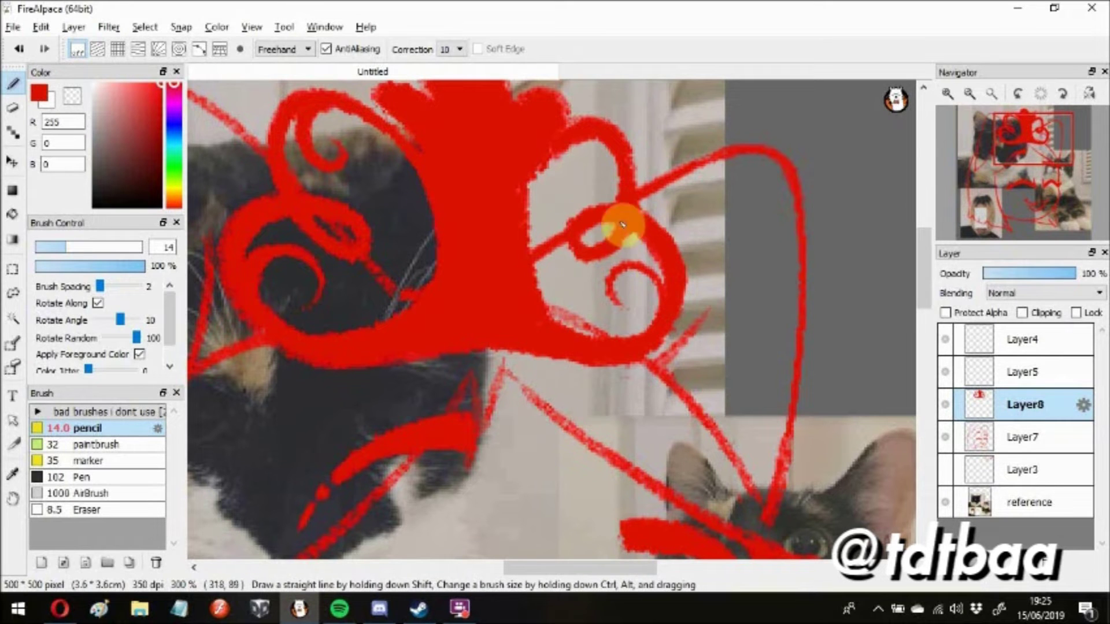
{"action": "scroll", "coordinate": [587, 161], "scroll_direction": "down", "scroll_amount": 4}
{"action": "scroll", "coordinate": [550, 173], "scroll_direction": "up", "scroll_amount": 1}
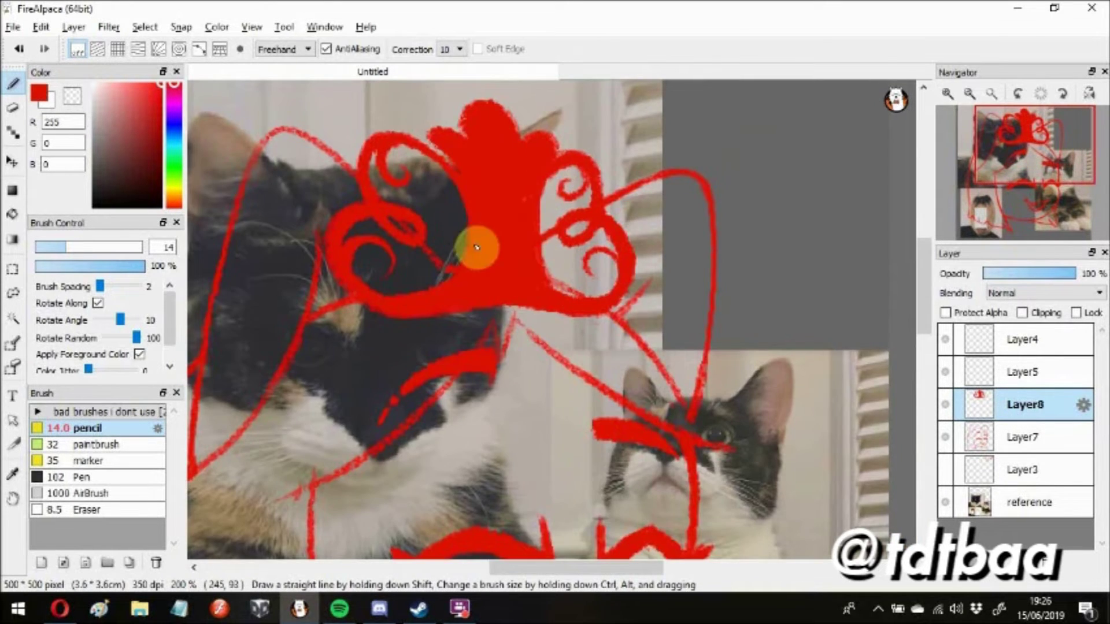
{"action": "scroll", "coordinate": [471, 240], "scroll_direction": "down", "scroll_amount": 1}
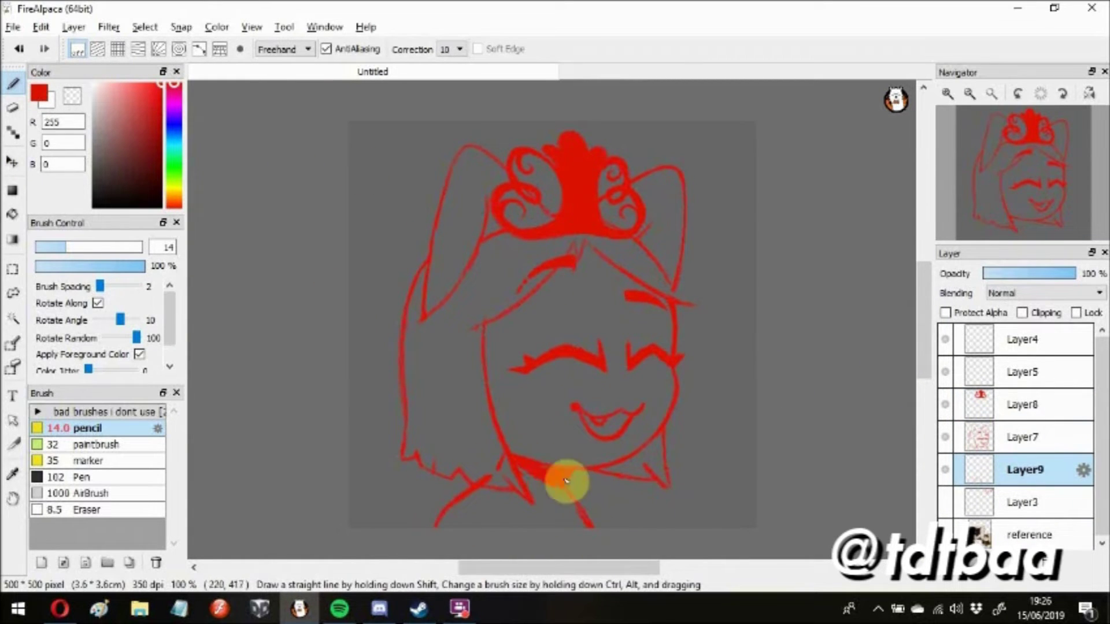
Redraw the left neck line, add a new layer, and set a light grey background
{"action": "key", "text": "ctrl+z"}
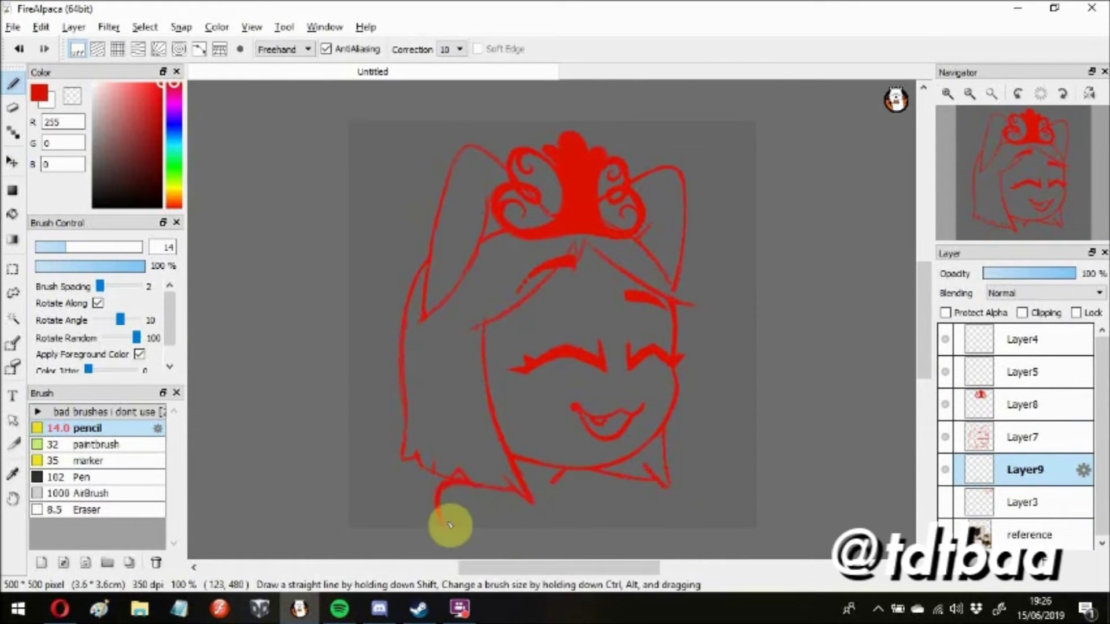
{"action": "left_click_drag", "start_coordinate": [433, 526], "coordinate": [487, 463]}
{"action": "key", "text": "ctrl+y"}
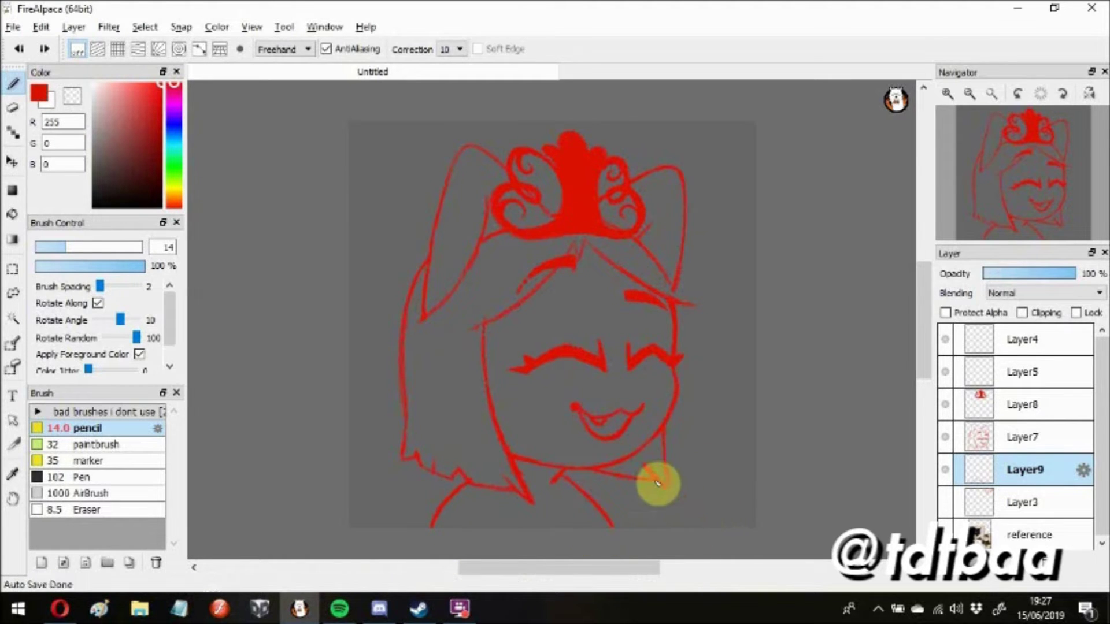
{"action": "key", "text": "ctrl+shift+n"}
{"action": "left_click", "coordinate": [251, 26]}
{"action": "left_click", "coordinate": [347, 289]}
{"action": "left_click", "coordinate": [528, 380]}
In blue-purple, sketch the raised paw outline with its toe lines
{"action": "left_click", "coordinate": [159, 95]}
{"action": "left_click", "coordinate": [173, 118]}
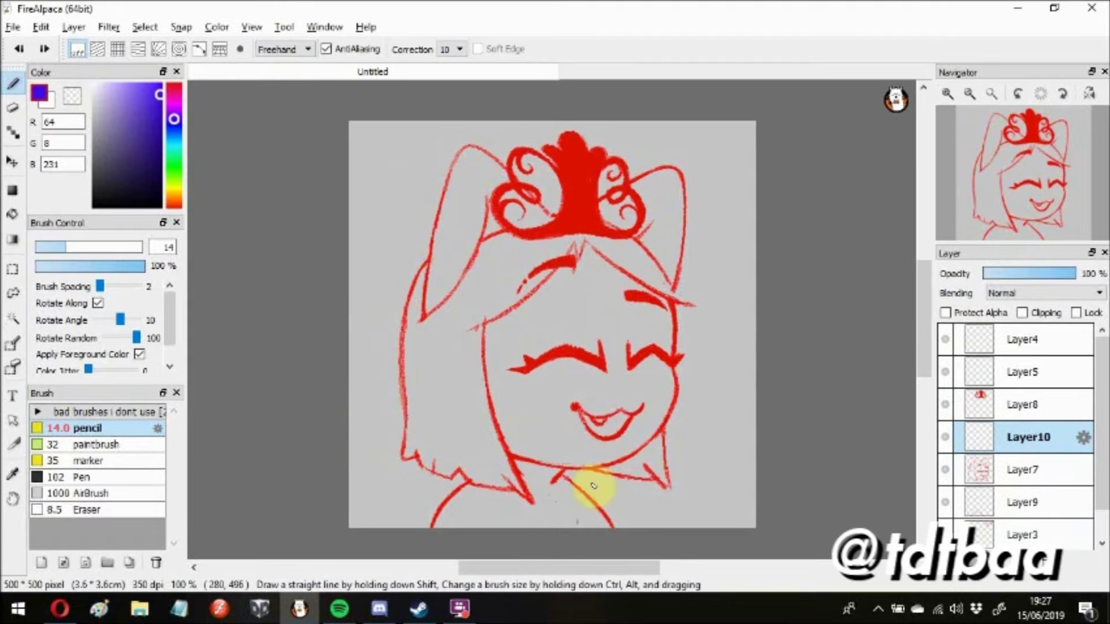
{"action": "left_click_drag", "start_coordinate": [614, 465], "coordinate": [630, 507]}
{"action": "left_click_drag", "start_coordinate": [718, 474], "coordinate": [646, 521]}
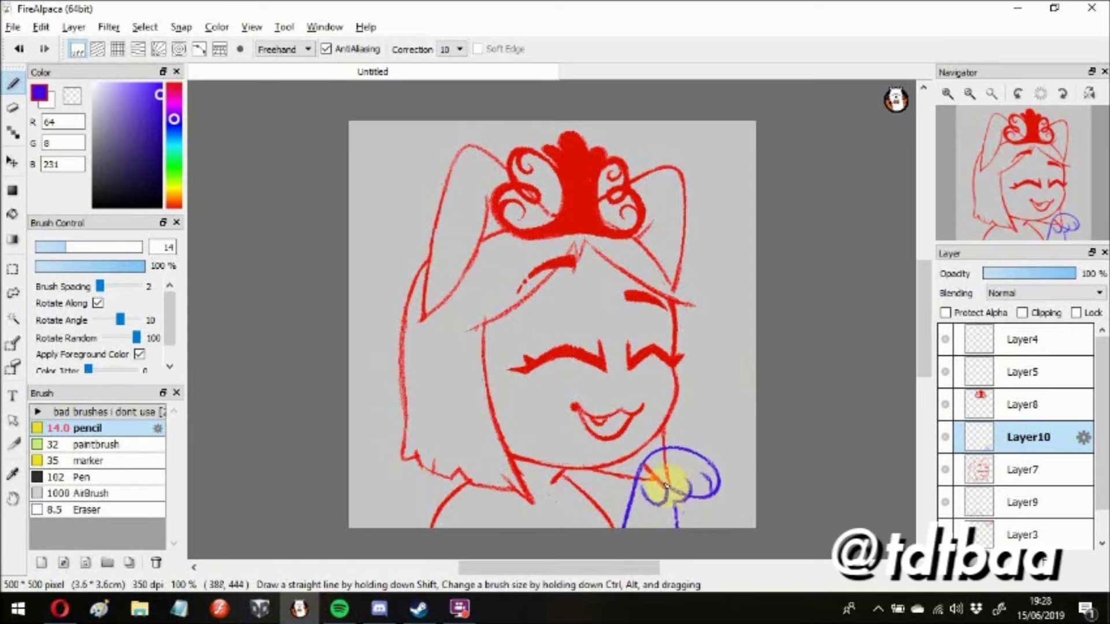
{"action": "scroll", "coordinate": [671, 482], "scroll_direction": "up", "scroll_amount": 1}
{"action": "left_click_drag", "start_coordinate": [649, 508], "coordinate": [723, 441]}
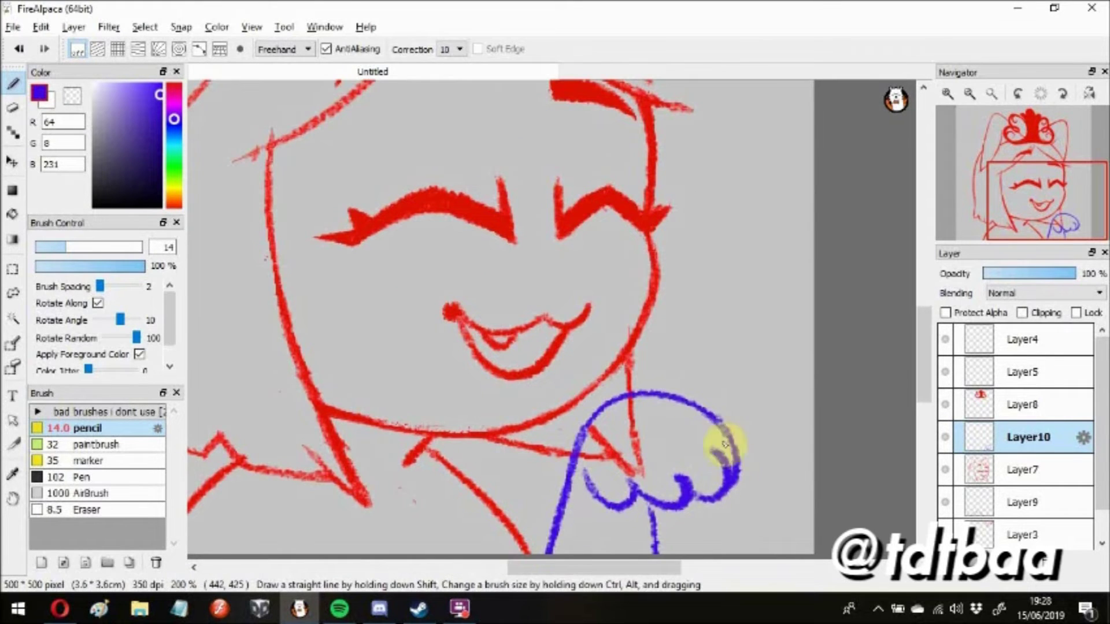
Select Layer7 and switch the drawing colour back to red
{"action": "scroll", "coordinate": [631, 495], "scroll_direction": "down", "scroll_amount": 2}
{"action": "scroll", "coordinate": [631, 495], "scroll_direction": "up", "scroll_amount": 2}
{"action": "scroll", "coordinate": [538, 471], "scroll_direction": "up", "scroll_amount": 2}
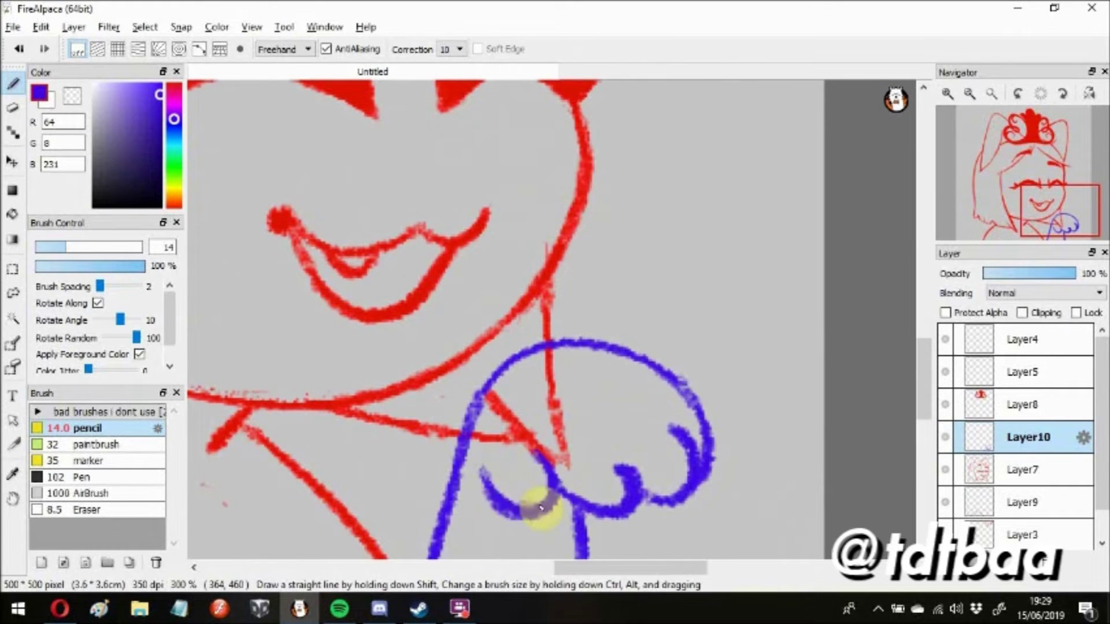
{"action": "scroll", "coordinate": [541, 507], "scroll_direction": "down", "scroll_amount": 1}
{"action": "left_click", "coordinate": [1025, 469]}
{"action": "left_click", "coordinate": [550, 260], "text": "alt"}
{"action": "left_click_drag", "start_coordinate": [584, 332], "coordinate": [632, 342]}
{"action": "left_click_drag", "start_coordinate": [608, 264], "coordinate": [578, 294]}
{"action": "left_click_drag", "start_coordinate": [587, 312], "coordinate": [608, 304]}
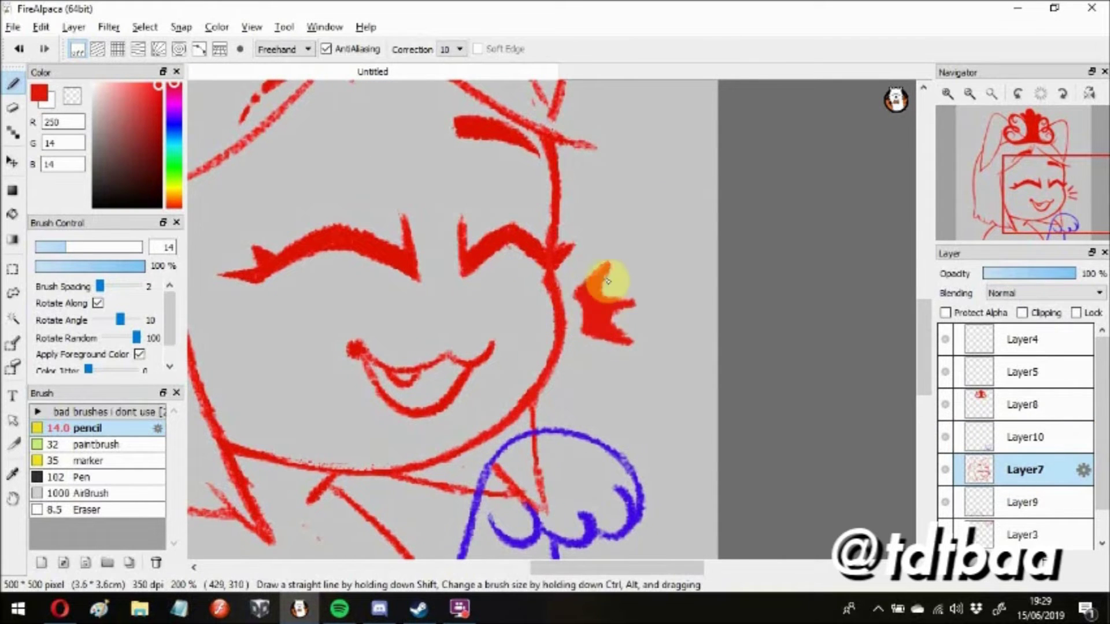
{"action": "scroll", "coordinate": [563, 348], "scroll_direction": "down", "scroll_amount": 1}
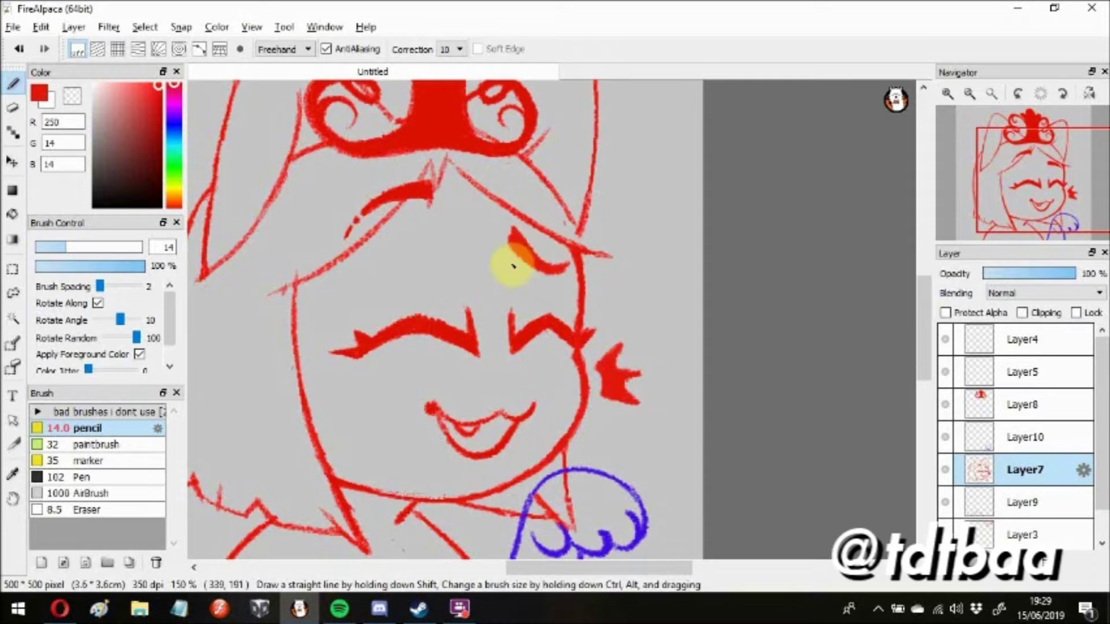
{"action": "scroll", "coordinate": [502, 239], "scroll_direction": "down", "scroll_amount": 3}
{"action": "left_click_drag", "start_coordinate": [523, 411], "coordinate": [546, 413]}
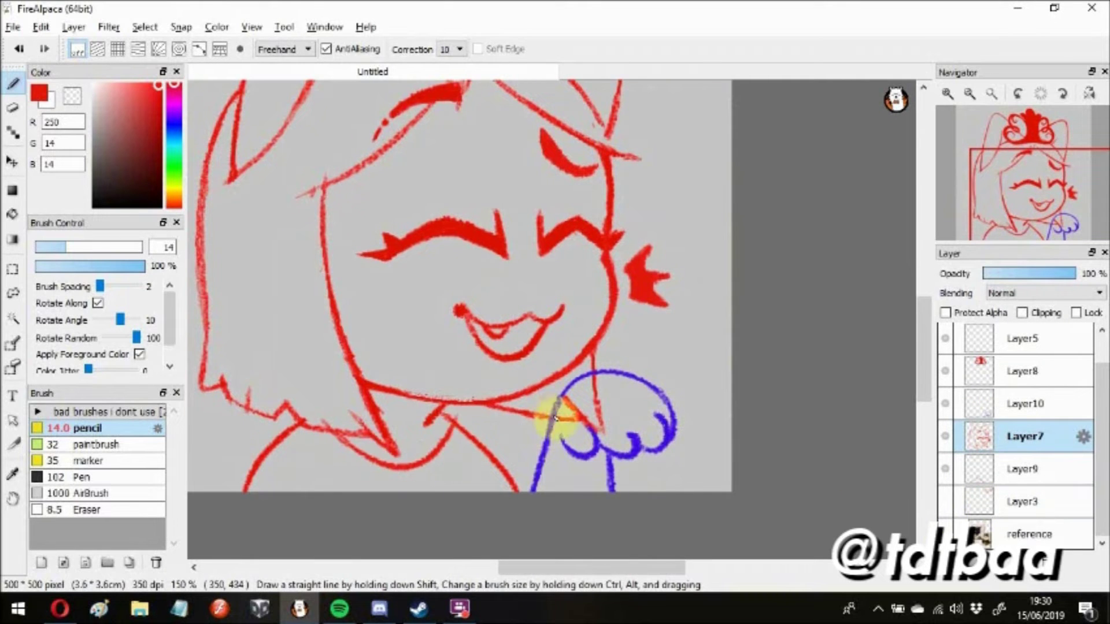
{"action": "mouse_move", "coordinate": [426, 425]}
{"action": "left_mouse_down"}
{"action": "mouse_move", "coordinate": [435, 405]}
{"action": "mouse_move", "coordinate": [268, 331]}
{"action": "left_mouse_up"}
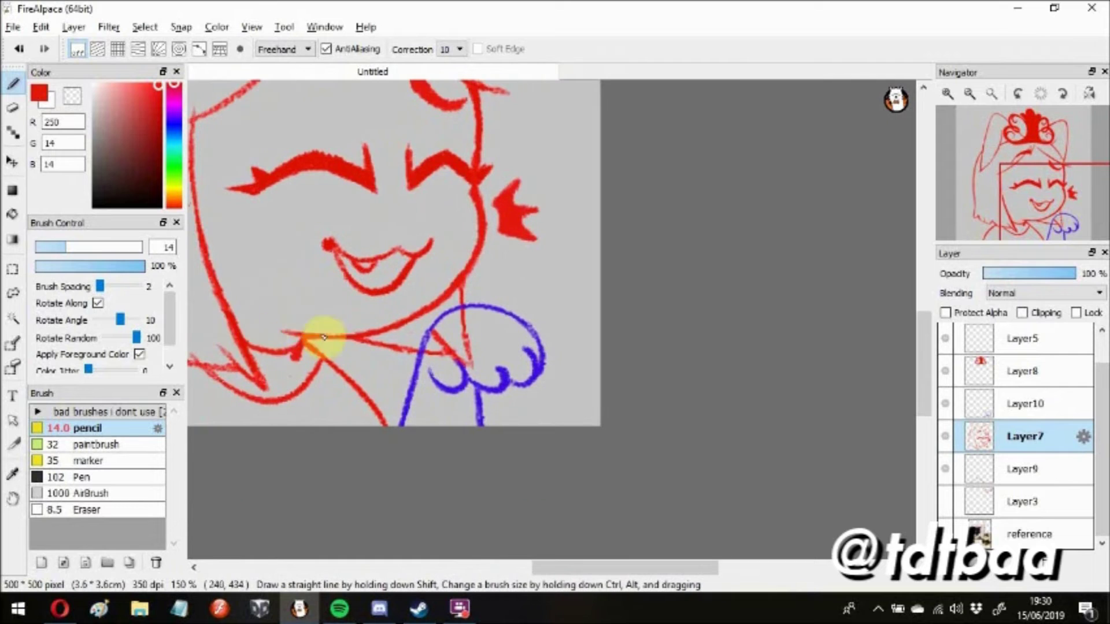
{"action": "scroll", "coordinate": [298, 342], "scroll_direction": "down", "scroll_amount": 2}
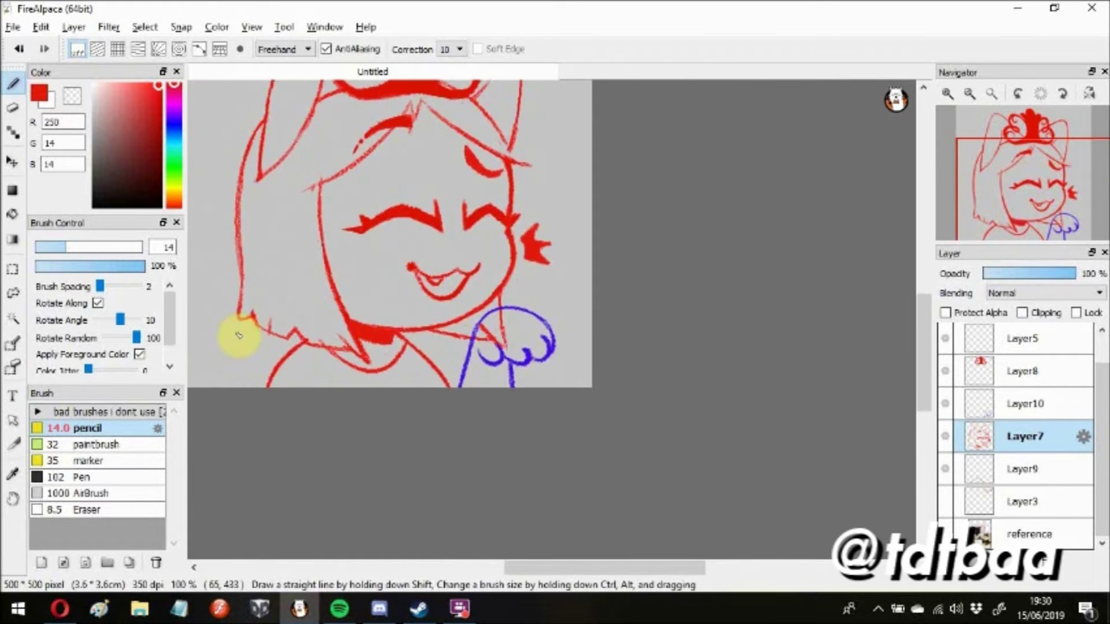
{"action": "key", "text": "m"}
{"action": "key", "text": "ctrl+e"}
{"action": "scroll", "coordinate": [434, 318], "scroll_direction": "down", "scroll_amount": 1}
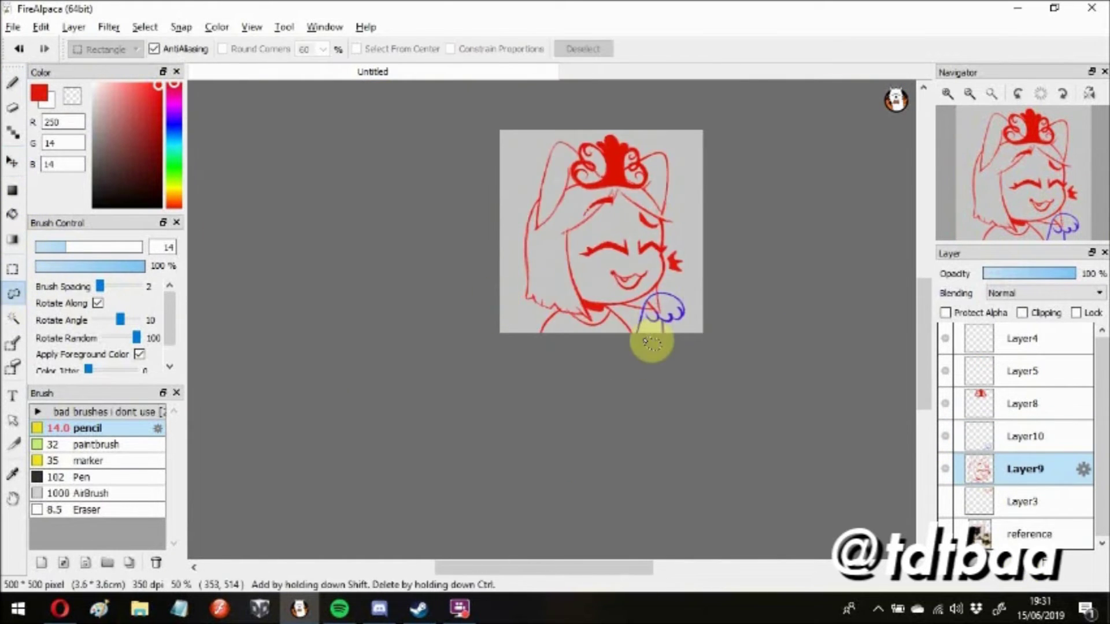
{"action": "key", "text": "b"}
{"action": "scroll", "coordinate": [349, 160], "scroll_direction": "up", "scroll_amount": 4}
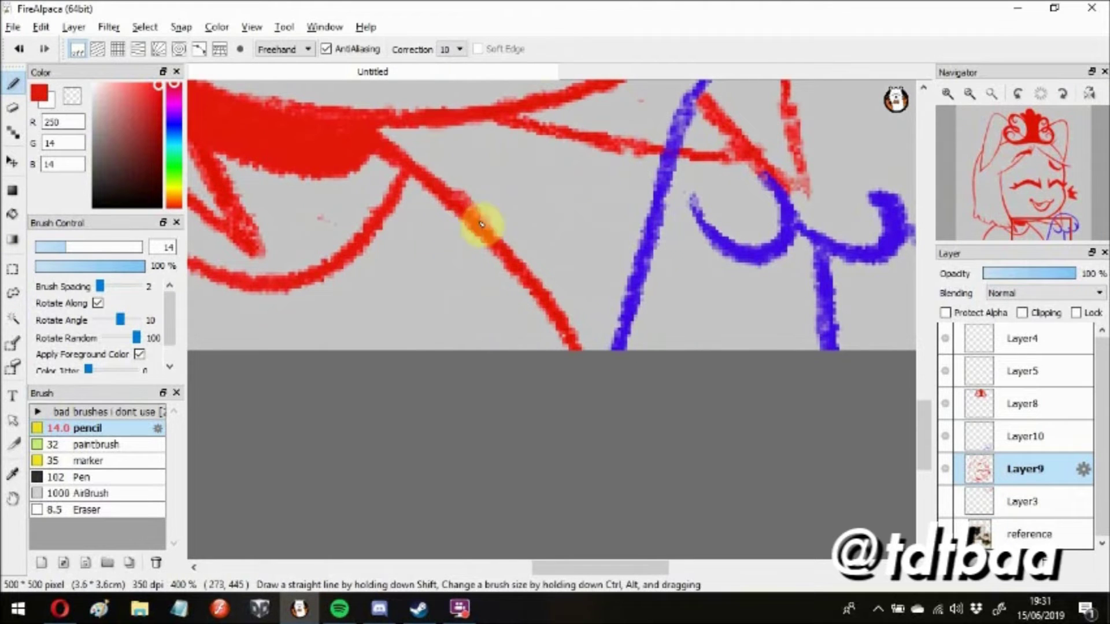
{"action": "scroll", "coordinate": [380, 253], "scroll_direction": "down", "scroll_amount": 1}
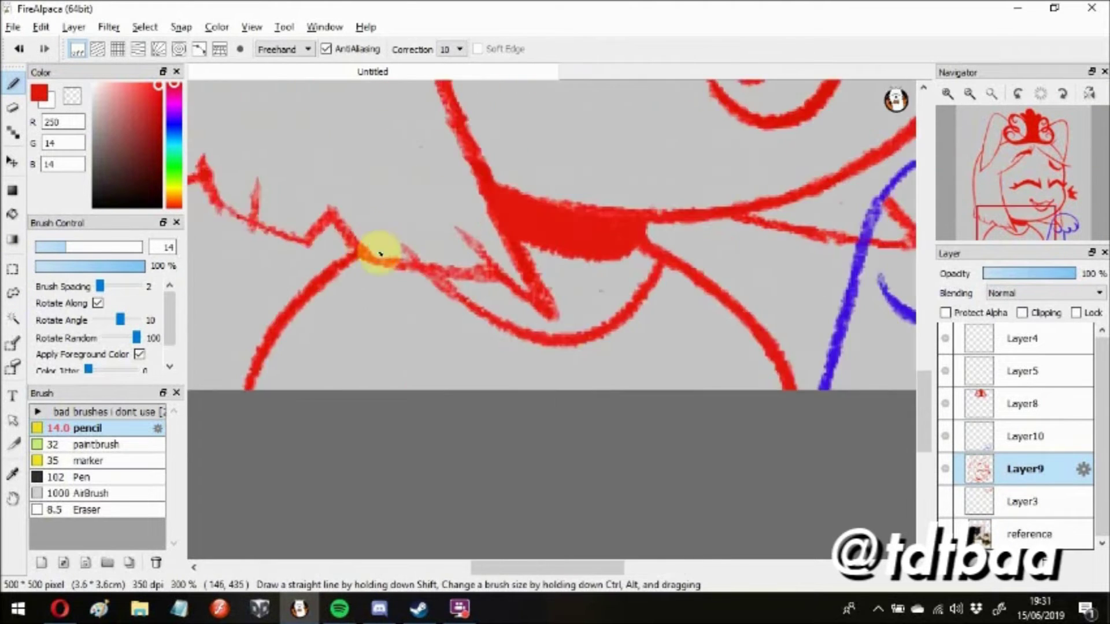
{"action": "scroll", "coordinate": [380, 252], "scroll_direction": "down", "scroll_amount": 1}
{"action": "scroll", "coordinate": [550, 297], "scroll_direction": "down", "scroll_amount": 3}
{"action": "scroll", "coordinate": [702, 322], "scroll_direction": "up", "scroll_amount": 3}
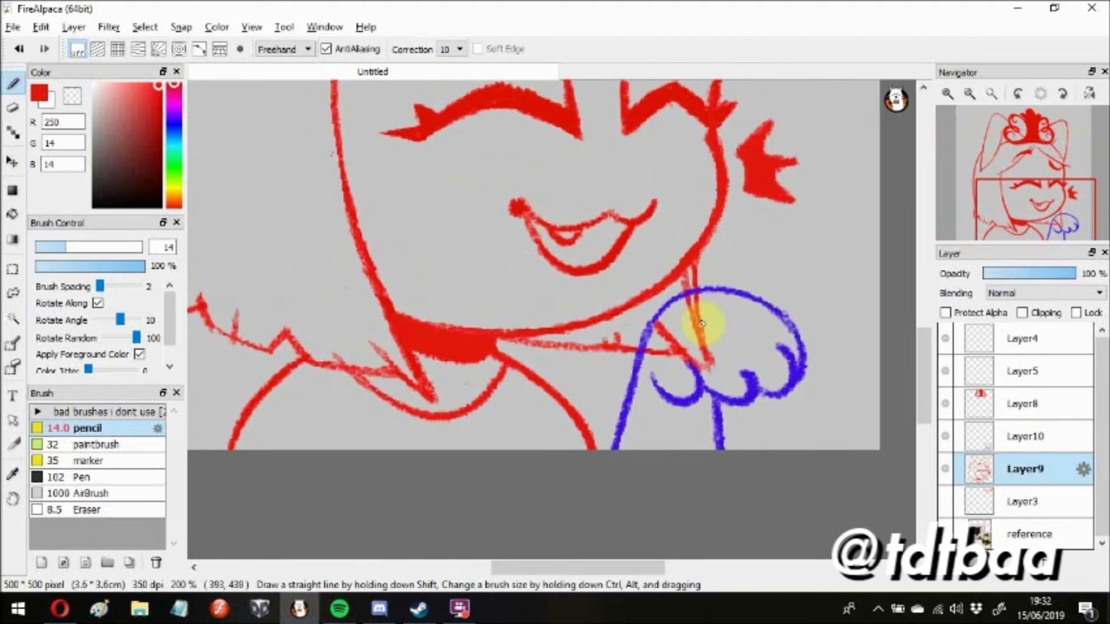
{"action": "scroll", "coordinate": [709, 363], "scroll_direction": "down", "scroll_amount": 3}
{"action": "left_click", "coordinate": [698, 405], "text": "alt"}
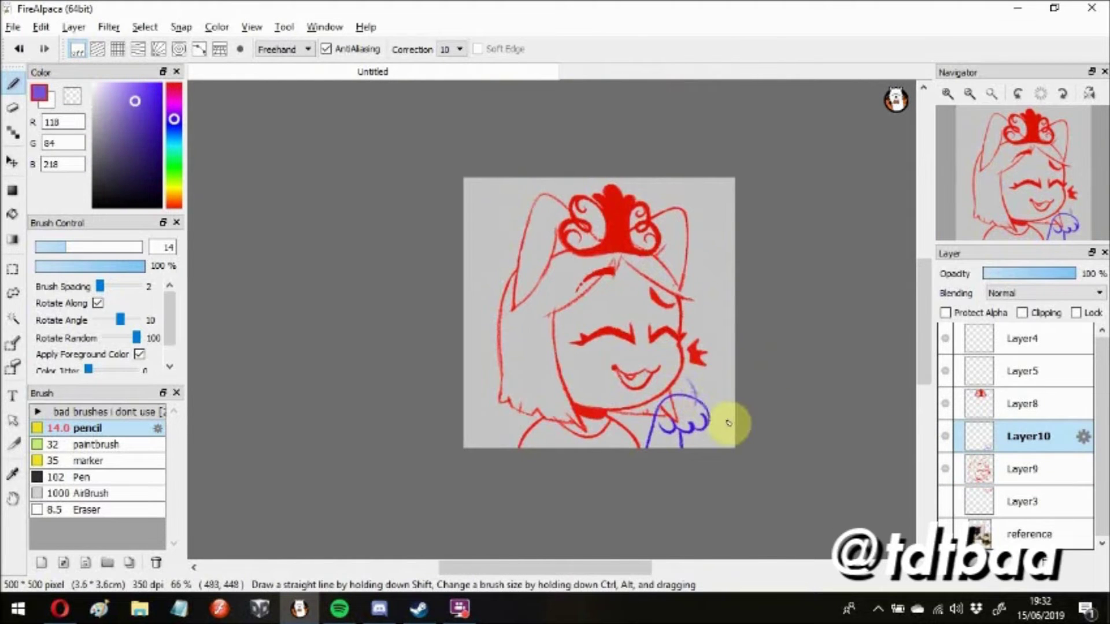
{"action": "left_click", "coordinate": [540, 317], "text": "alt"}
{"action": "scroll", "coordinate": [540, 317], "scroll_direction": "up", "scroll_amount": 2}
{"action": "scroll", "coordinate": [466, 173], "scroll_direction": "down", "scroll_amount": 1}
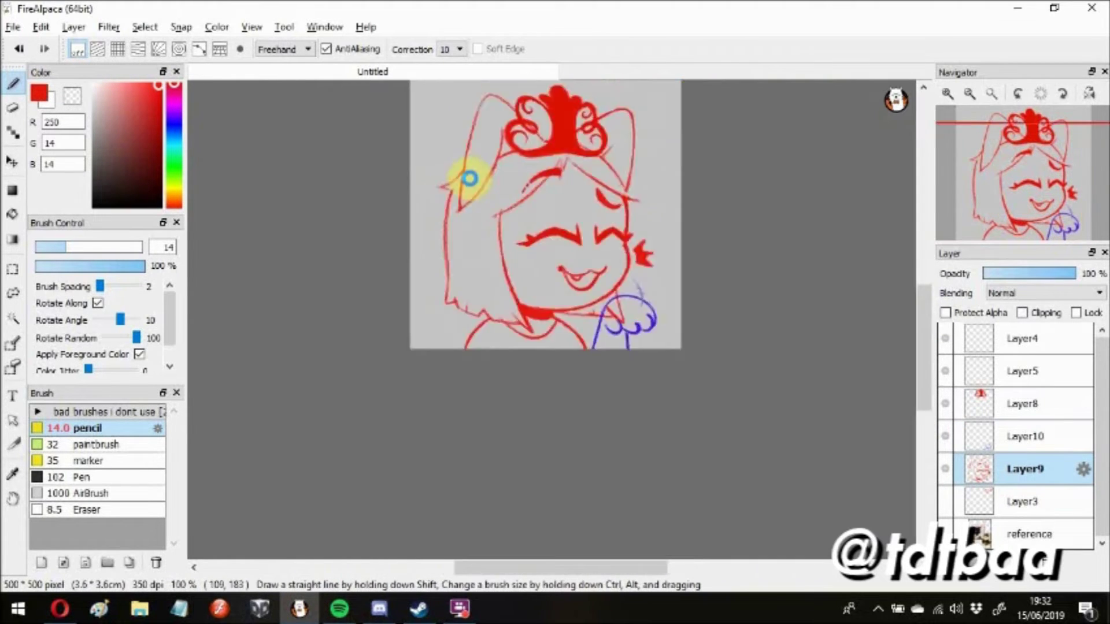
{"action": "scroll", "coordinate": [503, 175], "scroll_direction": "up", "scroll_amount": 1}
{"action": "scroll", "coordinate": [495, 193], "scroll_direction": "down", "scroll_amount": 1}
{"action": "scroll", "coordinate": [541, 184], "scroll_direction": "up", "scroll_amount": 1}
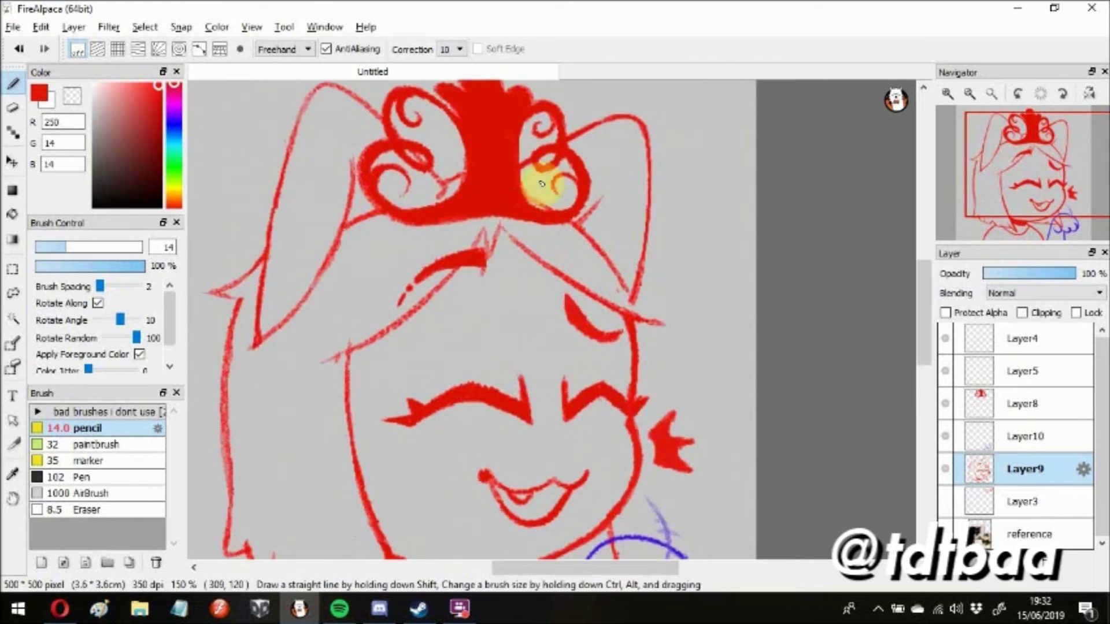
{"action": "scroll", "coordinate": [497, 190], "scroll_direction": "down", "scroll_amount": 1}
{"action": "left_click", "coordinate": [557, 218], "text": "ctrl"}
{"action": "scroll", "coordinate": [365, 201], "scroll_direction": "up", "scroll_amount": 2}
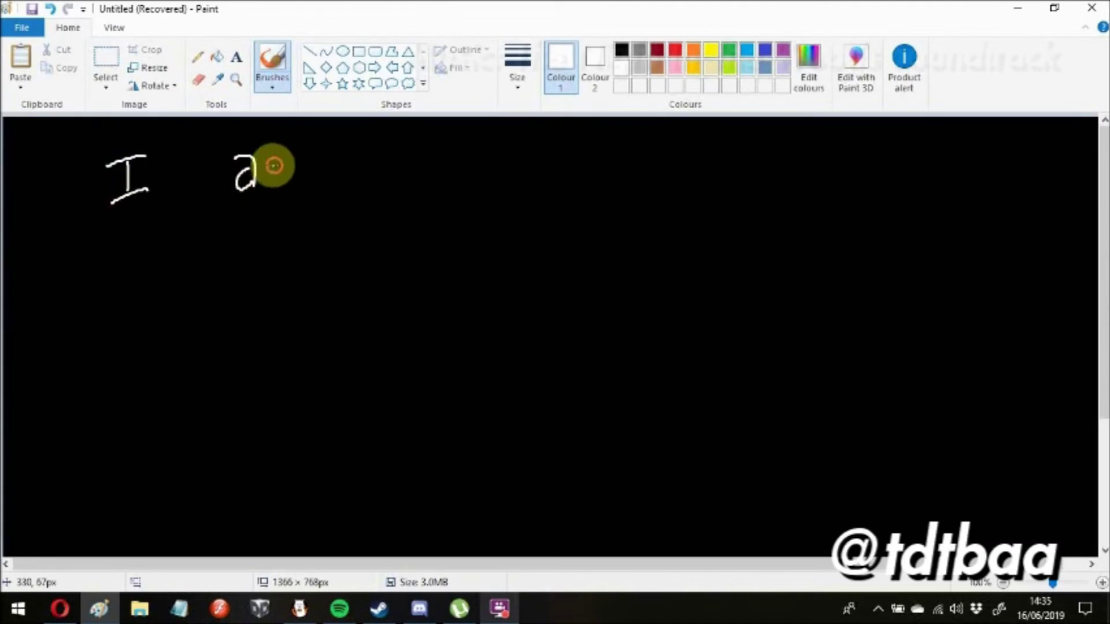
Handwrite that the file was accidentally deleted and draw a crying smiley
{"action": "left_click_drag", "start_coordinate": [373, 170], "coordinate": [433, 208]}
{"action": "left_click_drag", "start_coordinate": [511, 174], "coordinate": [649, 148]}
{"action": "left_click_drag", "start_coordinate": [711, 168], "coordinate": [778, 171]}
{"action": "left_click_drag", "start_coordinate": [843, 141], "coordinate": [902, 185]}
{"action": "left_click_drag", "start_coordinate": [881, 252], "coordinate": [878, 258]}
{"action": "mouse_move", "coordinate": [881, 309]}
{"action": "left_mouse_down"}
{"action": "mouse_move", "coordinate": [959, 302]}
{"action": "mouse_move", "coordinate": [896, 329]}
{"action": "mouse_move", "coordinate": [906, 289]}
{"action": "left_mouse_up"}
{"action": "left_click_drag", "start_coordinate": [936, 285], "coordinate": [964, 285]}
{"action": "mouse_move", "coordinate": [881, 253]}
{"action": "left_mouse_down"}
{"action": "mouse_move", "coordinate": [861, 306]}
{"action": "mouse_move", "coordinate": [864, 364]}
{"action": "left_mouse_up"}
{"action": "left_click_drag", "start_coordinate": [899, 370], "coordinate": [926, 424]}
Add tears, an underlined 'but', and 'traced from a screen cap.'
{"action": "left_click_drag", "start_coordinate": [916, 242], "coordinate": [939, 266]}
{"action": "mouse_move", "coordinate": [214, 292]}
{"action": "left_mouse_down"}
{"action": "mouse_move", "coordinate": [230, 358]}
{"action": "mouse_move", "coordinate": [322, 312]}
{"action": "left_mouse_up"}
{"action": "left_click_drag", "start_coordinate": [258, 391], "coordinate": [312, 389]}
{"action": "left_click_drag", "start_coordinate": [434, 295], "coordinate": [469, 341]}
{"action": "mouse_move", "coordinate": [552, 300]}
{"action": "left_mouse_down"}
{"action": "mouse_move", "coordinate": [580, 329]}
{"action": "mouse_move", "coordinate": [711, 304]}
{"action": "left_mouse_up"}
{"action": "mouse_move", "coordinate": [616, 405]}
{"action": "left_mouse_down"}
{"action": "mouse_move", "coordinate": [653, 367]}
{"action": "mouse_move", "coordinate": [688, 382]}
{"action": "left_mouse_up"}
{"action": "left_click_drag", "start_coordinate": [717, 378], "coordinate": [739, 374]}
{"action": "mouse_move", "coordinate": [658, 422]}
{"action": "left_mouse_down"}
{"action": "mouse_move", "coordinate": [673, 445]}
{"action": "mouse_move", "coordinate": [719, 446]}
{"action": "left_mouse_up"}
{"action": "left_click_drag", "start_coordinate": [716, 457], "coordinate": [809, 463]}
{"action": "left_click", "coordinate": [817, 463]}
{"action": "left_click_drag", "start_coordinate": [803, 494], "coordinate": [855, 483]}
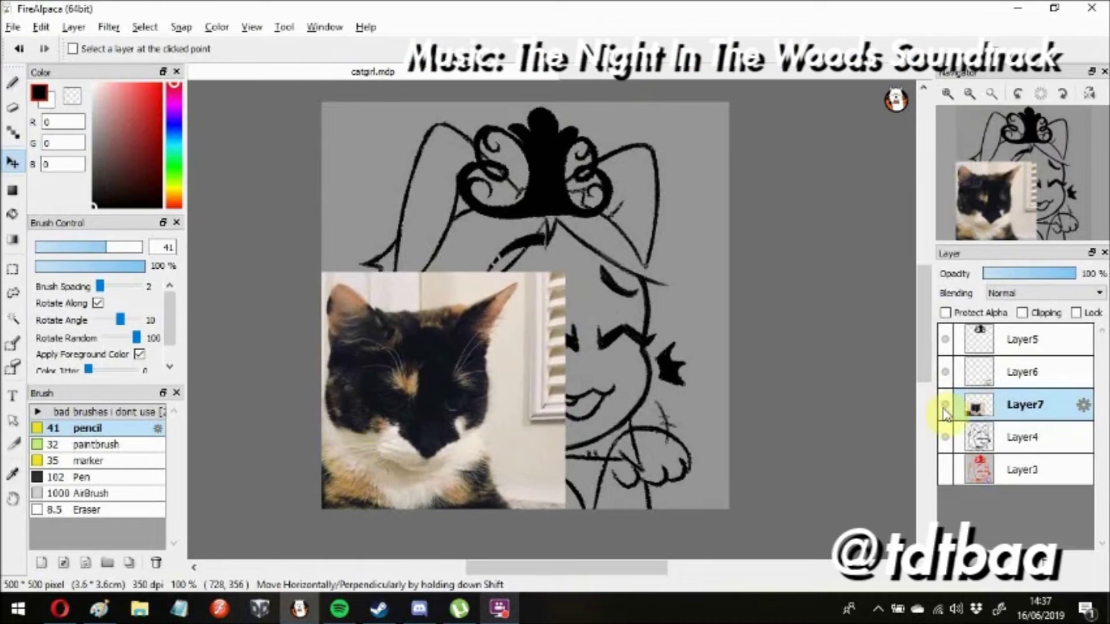
Make the canvas background light blue, add a colour layer and hide the cat photo
{"action": "left_click", "coordinate": [251, 27]}
{"action": "left_click", "coordinate": [300, 459]}
{"action": "left_click", "coordinate": [521, 379]}
{"action": "key", "text": "ctrl+v"}
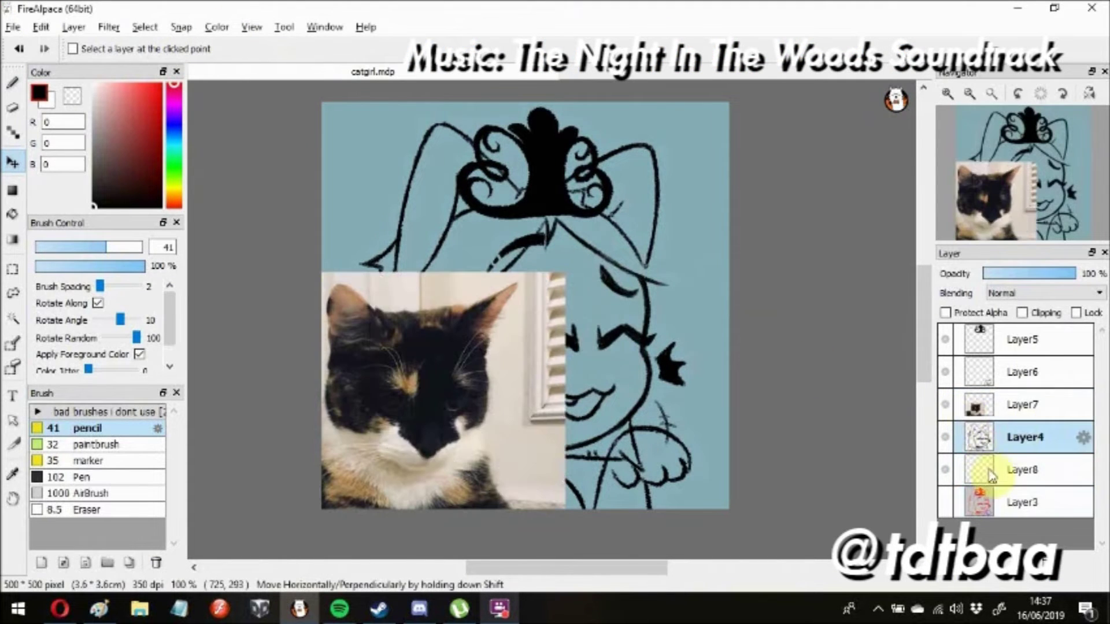
{"action": "left_click", "coordinate": [86, 444]}
Paint the face, forehead, chin and cheeks white with the soft paintbrush
{"action": "left_click", "coordinate": [94, 85]}
{"action": "left_click", "coordinate": [945, 469]}
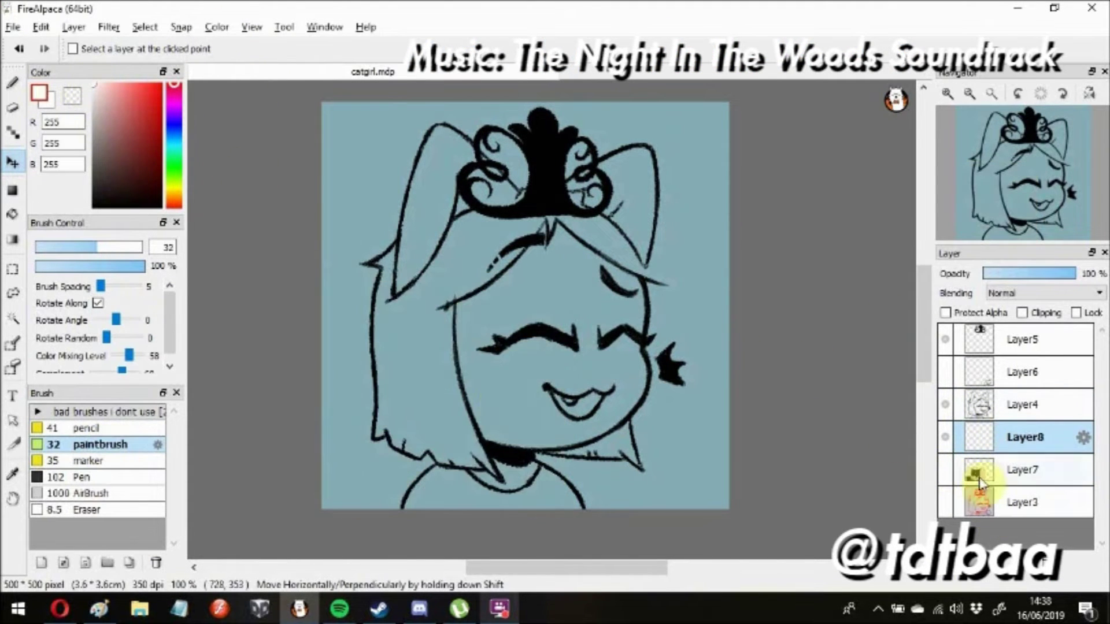
{"action": "key", "text": "b"}
{"action": "mouse_move", "coordinate": [551, 393]}
{"action": "left_mouse_down"}
{"action": "mouse_move", "coordinate": [582, 248]}
{"action": "mouse_move", "coordinate": [572, 278]}
{"action": "mouse_move", "coordinate": [664, 297]}
{"action": "left_mouse_up"}
{"action": "mouse_move", "coordinate": [570, 433]}
{"action": "left_mouse_down"}
{"action": "mouse_move", "coordinate": [493, 430]}
{"action": "mouse_move", "coordinate": [502, 481]}
{"action": "left_mouse_up"}
{"action": "mouse_move", "coordinate": [674, 208]}
{"action": "left_mouse_down"}
{"action": "mouse_move", "coordinate": [649, 410]}
{"action": "mouse_move", "coordinate": [520, 405]}
{"action": "mouse_move", "coordinate": [557, 298]}
{"action": "mouse_move", "coordinate": [485, 322]}
{"action": "left_mouse_up"}
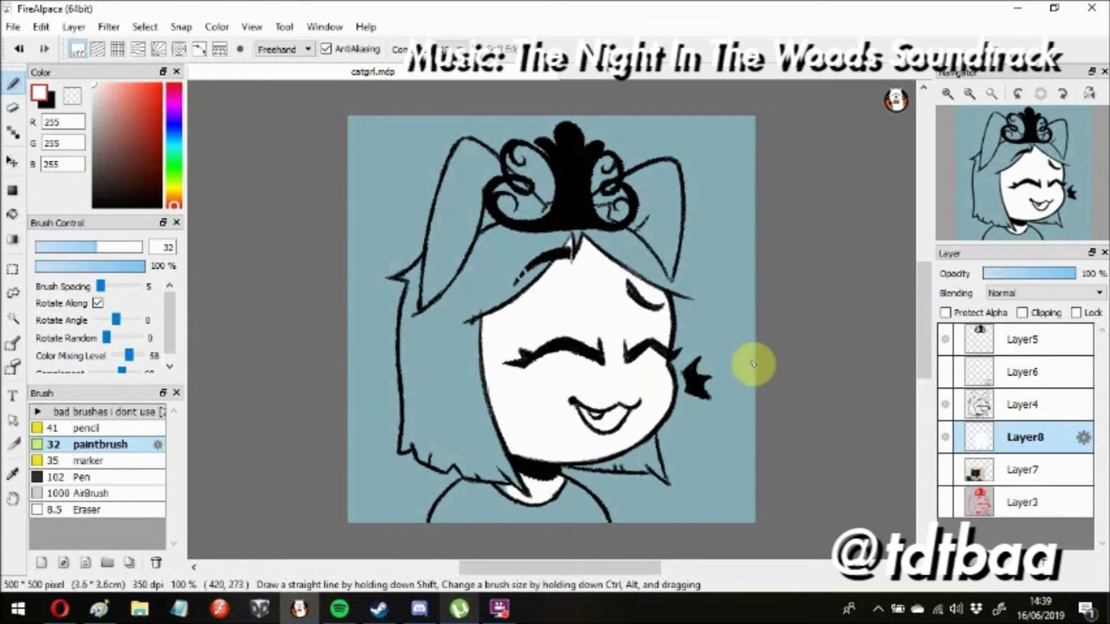
{"action": "key", "text": "ctrl+shift+n"}
{"action": "left_click", "coordinate": [1013, 465]}
Duplicate the white face fill and darken it to dark grey with Levels
{"action": "left_click", "coordinate": [108, 27]}
{"action": "left_click", "coordinate": [130, 67]}
{"action": "left_click_drag", "start_coordinate": [639, 334], "coordinate": [578, 334]}
{"action": "left_click", "coordinate": [572, 357]}
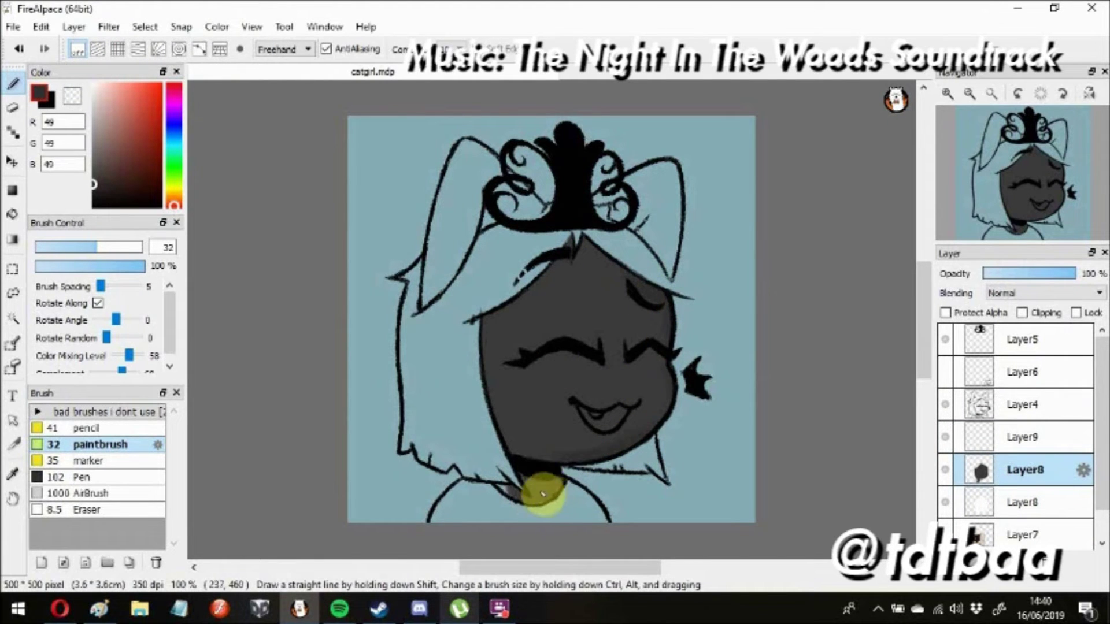
Paint the left and right ears dark grey on the grey face layer
{"action": "left_click", "coordinate": [1017, 503]}
{"action": "left_click", "coordinate": [94, 86]}
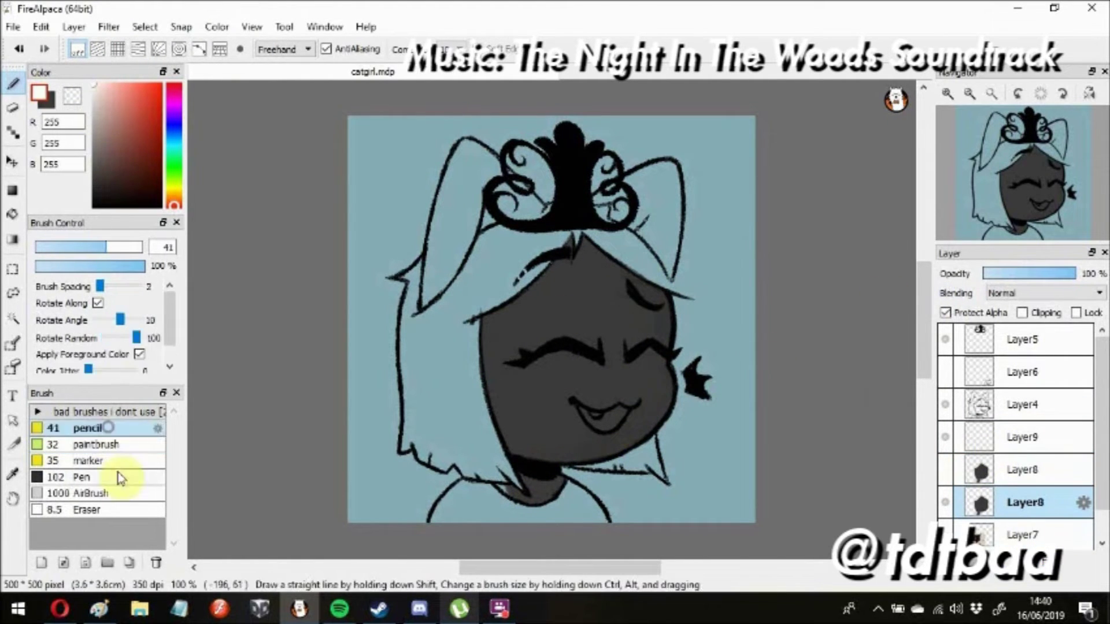
{"action": "left_click", "coordinate": [69, 477]}
{"action": "key", "text": "ctrl+z"}
{"action": "left_click", "coordinate": [87, 444]}
{"action": "mouse_move", "coordinate": [416, 324]}
{"action": "left_mouse_down"}
{"action": "mouse_move", "coordinate": [445, 231]}
{"action": "mouse_move", "coordinate": [513, 192]}
{"action": "mouse_move", "coordinate": [495, 186]}
{"action": "mouse_move", "coordinate": [528, 218]}
{"action": "mouse_move", "coordinate": [508, 173]}
{"action": "mouse_move", "coordinate": [549, 202]}
{"action": "left_mouse_up"}
{"action": "mouse_move", "coordinate": [671, 272]}
{"action": "left_mouse_down"}
{"action": "mouse_move", "coordinate": [607, 186]}
{"action": "mouse_move", "coordinate": [664, 260]}
{"action": "mouse_move", "coordinate": [664, 197]}
{"action": "left_mouse_up"}
Duplicate the grey layer, lock its transparency and fill the face and ears orange
{"action": "key", "text": "ctrl+shift+d"}
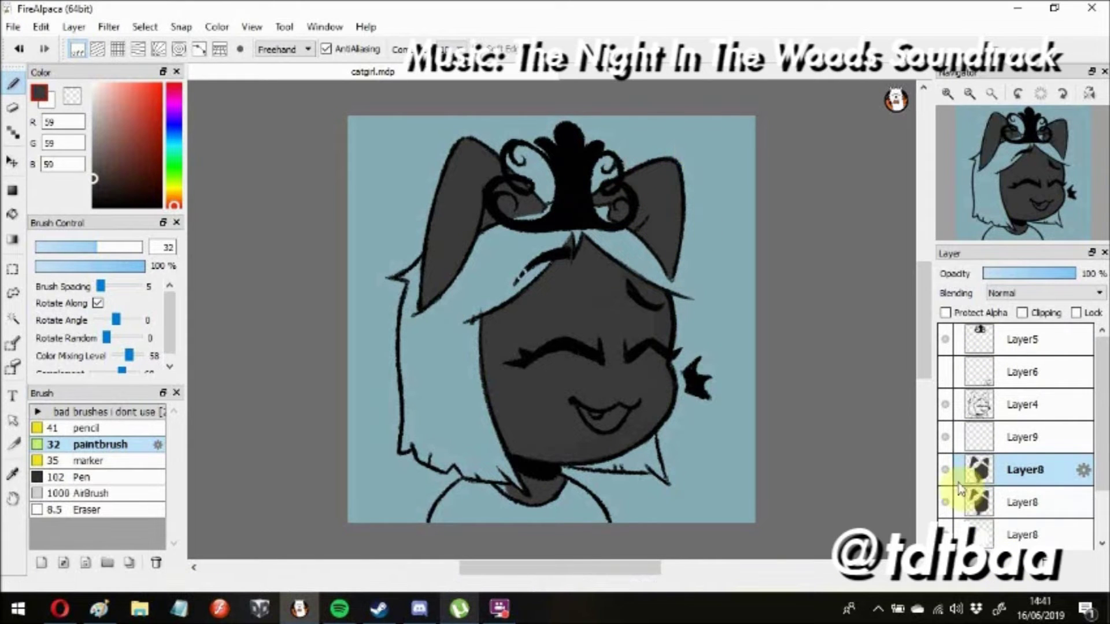
{"action": "left_click", "coordinate": [946, 312]}
{"action": "left_click", "coordinate": [81, 477]}
{"action": "left_click", "coordinate": [143, 99]}
{"action": "left_click_drag", "start_coordinate": [550, 375], "coordinate": [421, 181]}
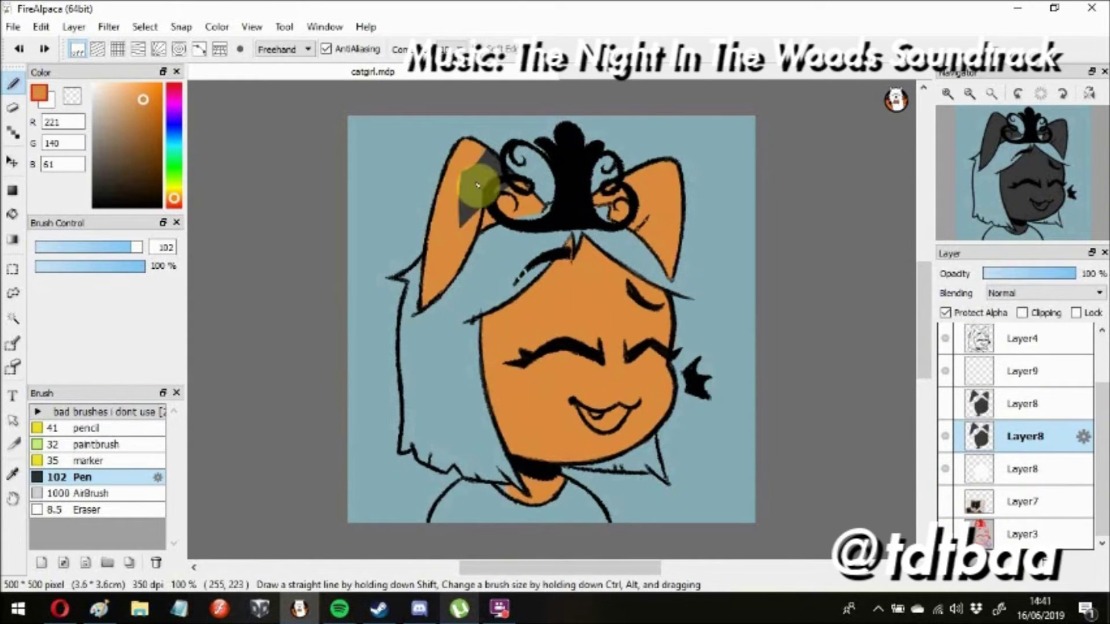
Paint an orange patch up the left ear on the dark grey face layer
{"action": "scroll", "coordinate": [1017, 433], "scroll_direction": "down", "scroll_amount": 2}
{"action": "left_click", "coordinate": [995, 403]}
{"action": "key", "text": "b"}
{"action": "mouse_move", "coordinate": [545, 318]}
{"action": "left_mouse_down"}
{"action": "mouse_move", "coordinate": [576, 313]}
{"action": "mouse_move", "coordinate": [565, 263]}
{"action": "left_mouse_up"}
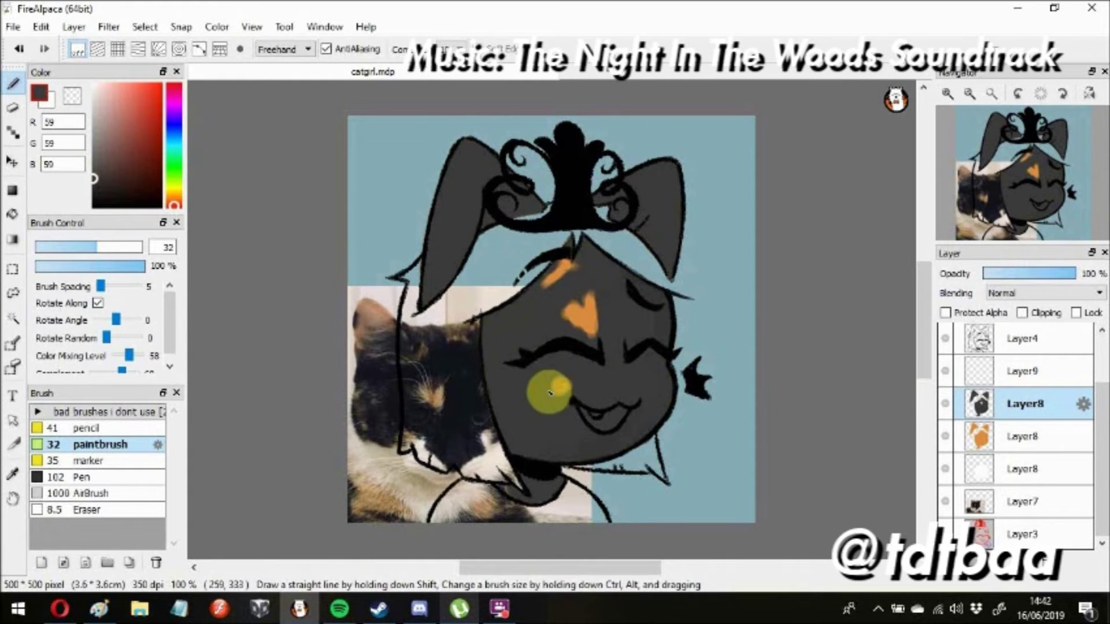
{"action": "left_click_drag", "start_coordinate": [458, 272], "coordinate": [474, 182]}
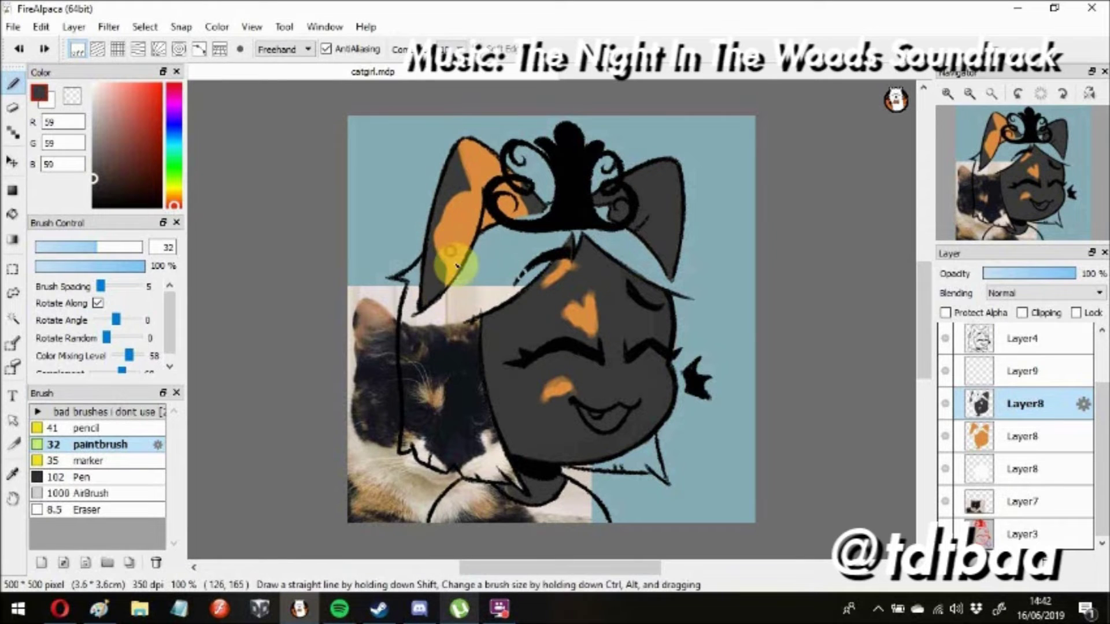
Slide the cat photo left, then add an orange right-ear stripe and forehead heart patch
{"action": "key", "text": "v"}
{"action": "left_click_drag", "start_coordinate": [260, 292], "coordinate": [219, 288]}
{"action": "left_click", "coordinate": [612, 191]}
{"action": "key", "text": "b"}
{"action": "left_click_drag", "start_coordinate": [616, 226], "coordinate": [697, 247]}
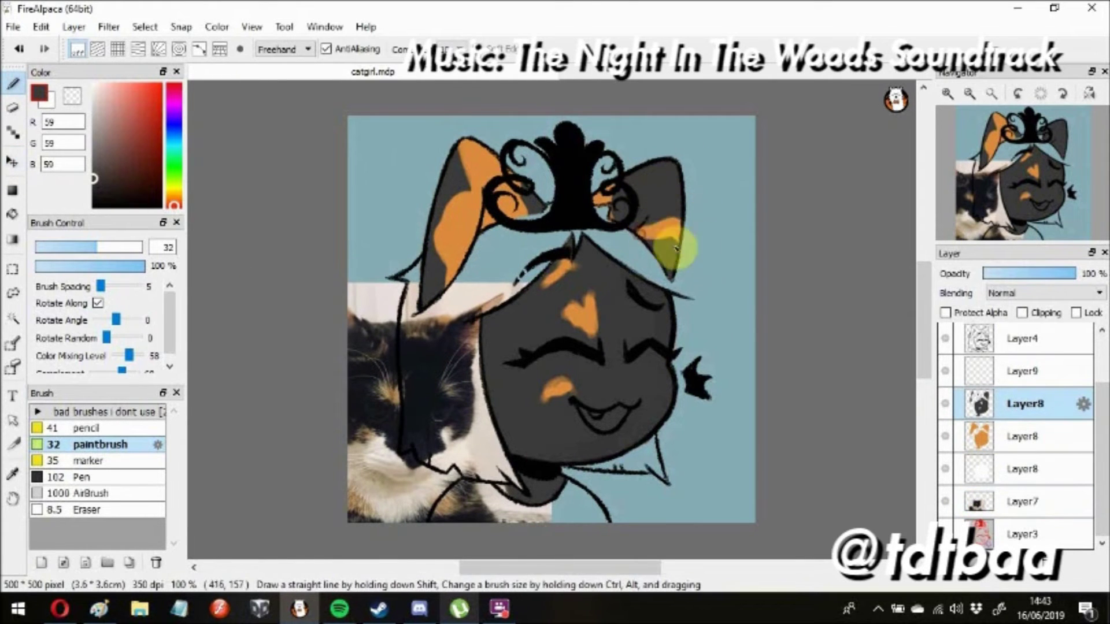
{"action": "mouse_move", "coordinate": [584, 326]}
{"action": "left_mouse_down"}
{"action": "mouse_move", "coordinate": [580, 279]}
{"action": "mouse_move", "coordinate": [589, 354]}
{"action": "left_mouse_up"}
Move the white layer above the grey face and paint the white lower face and muzzle
{"action": "left_click_drag", "start_coordinate": [1022, 468], "coordinate": [1022, 400]}
{"action": "left_click", "coordinate": [945, 312]}
{"action": "mouse_move", "coordinate": [566, 375]}
{"action": "left_mouse_down"}
{"action": "mouse_move", "coordinate": [598, 408]}
{"action": "mouse_move", "coordinate": [552, 392]}
{"action": "left_mouse_up"}
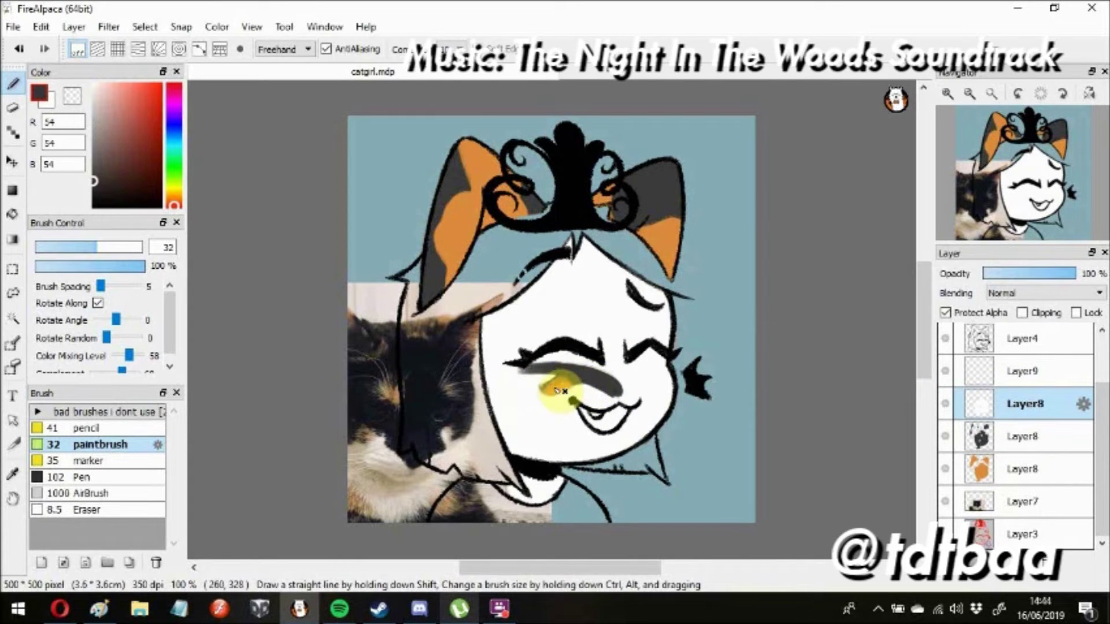
{"action": "mouse_move", "coordinate": [532, 347]}
{"action": "left_mouse_down"}
{"action": "mouse_move", "coordinate": [650, 375]}
{"action": "mouse_move", "coordinate": [624, 346]}
{"action": "left_mouse_up"}
{"action": "key", "text": "x"}
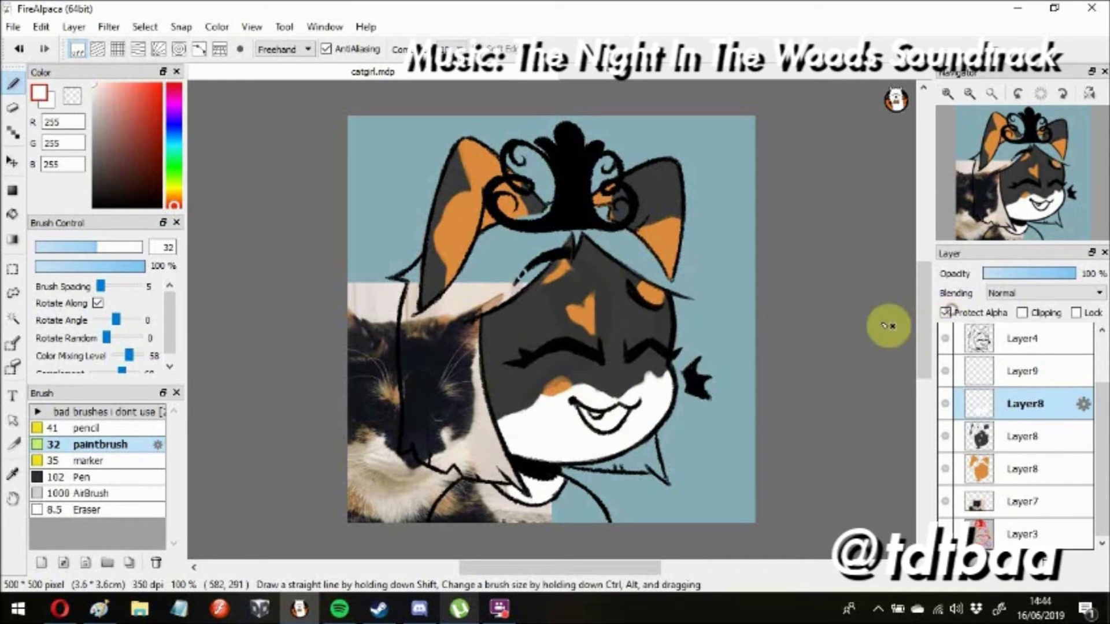
Lock the white layer's transparency and airbrush light teal under the mouth
{"action": "left_click", "coordinate": [946, 312]}
{"action": "mouse_move", "coordinate": [636, 457]}
{"action": "left_mouse_down"}
{"action": "mouse_move", "coordinate": [504, 425]}
{"action": "mouse_move", "coordinate": [578, 463]}
{"action": "left_mouse_up"}
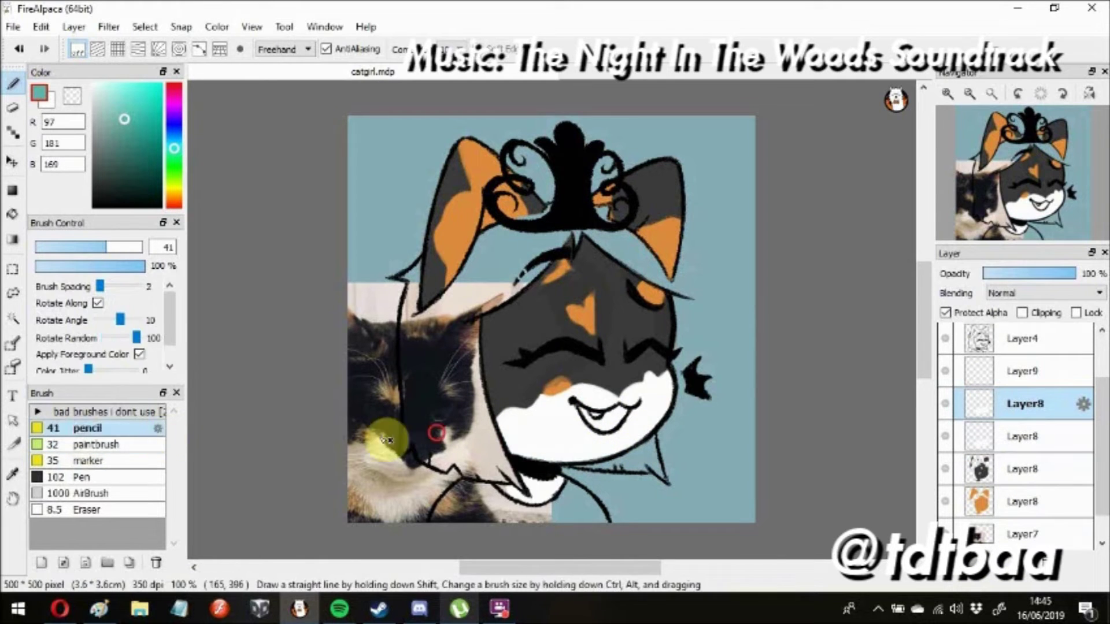
{"action": "left_click_drag", "start_coordinate": [508, 439], "coordinate": [635, 405]}
{"action": "key", "text": "ctrl+z"}
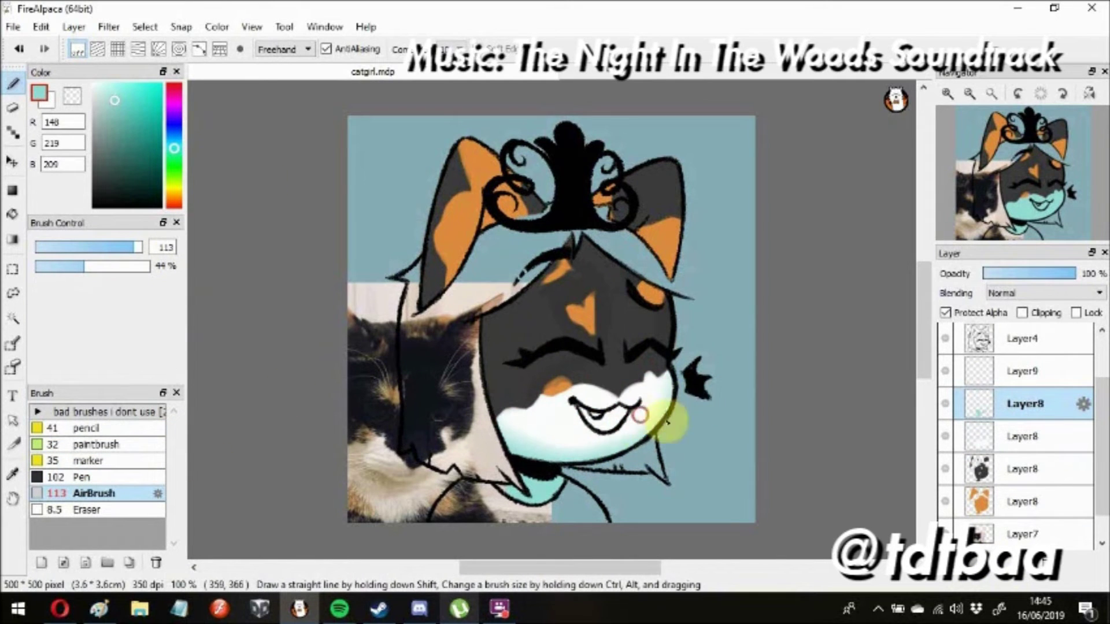
Shade the grey face fur darker, undoing a trial navy airbrush pass
{"action": "left_click", "coordinate": [620, 359], "text": "alt"}
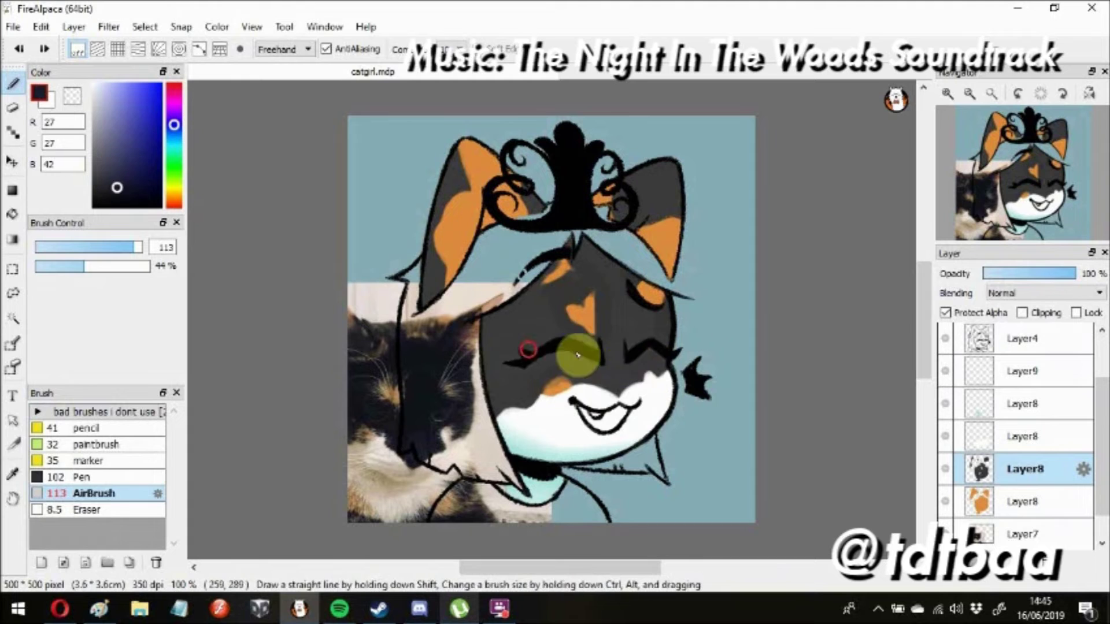
{"action": "left_click", "coordinate": [144, 444]}
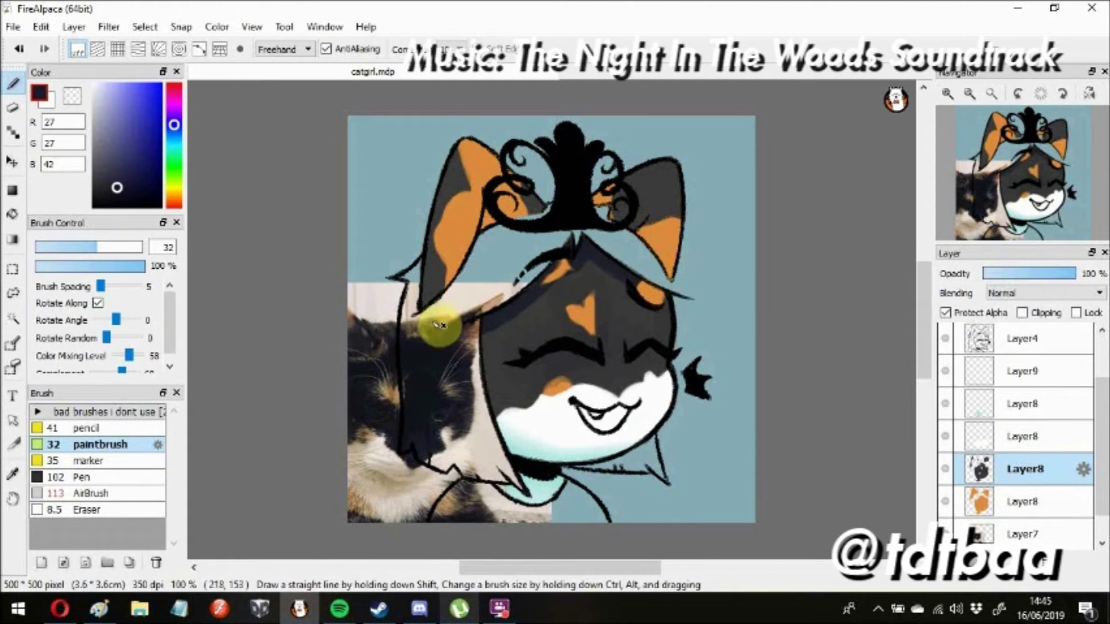
{"action": "key", "text": "b"}
{"action": "mouse_move", "coordinate": [523, 408]}
{"action": "left_mouse_down"}
{"action": "mouse_move", "coordinate": [550, 372]}
{"action": "mouse_move", "coordinate": [247, 376]}
{"action": "left_mouse_up"}
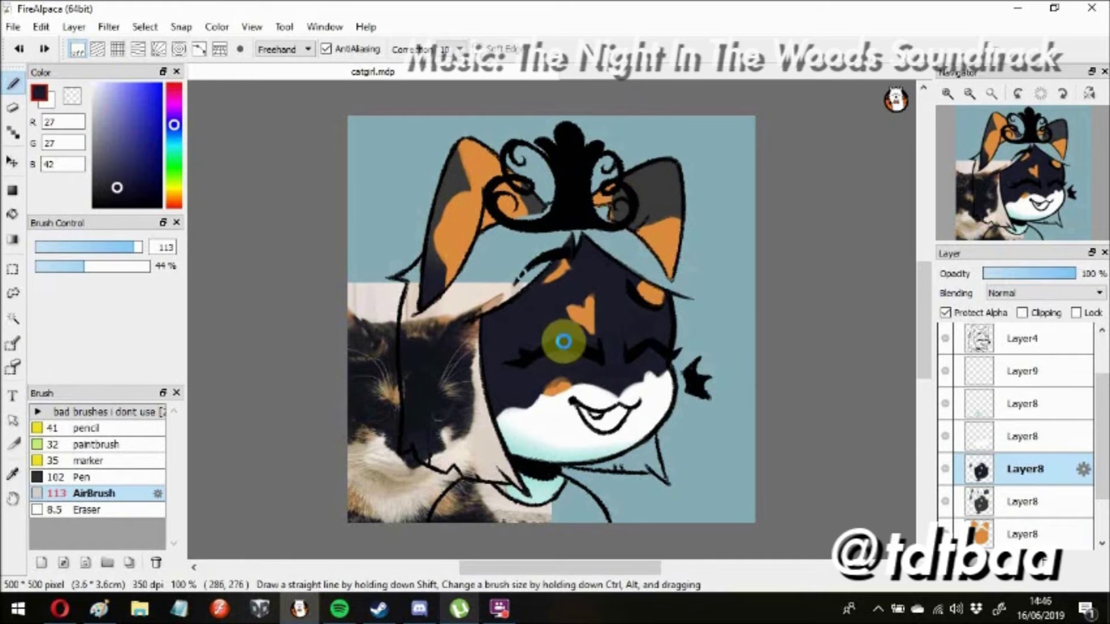
{"action": "key", "text": "b"}
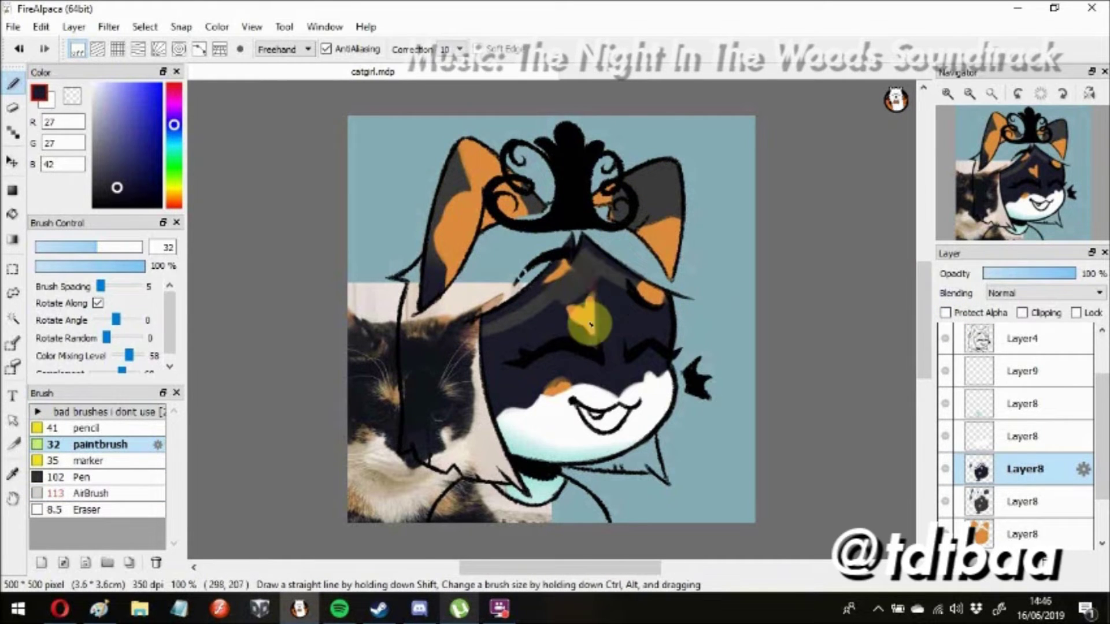
{"action": "key", "text": "ctrl+z"}
{"action": "key", "text": "b"}
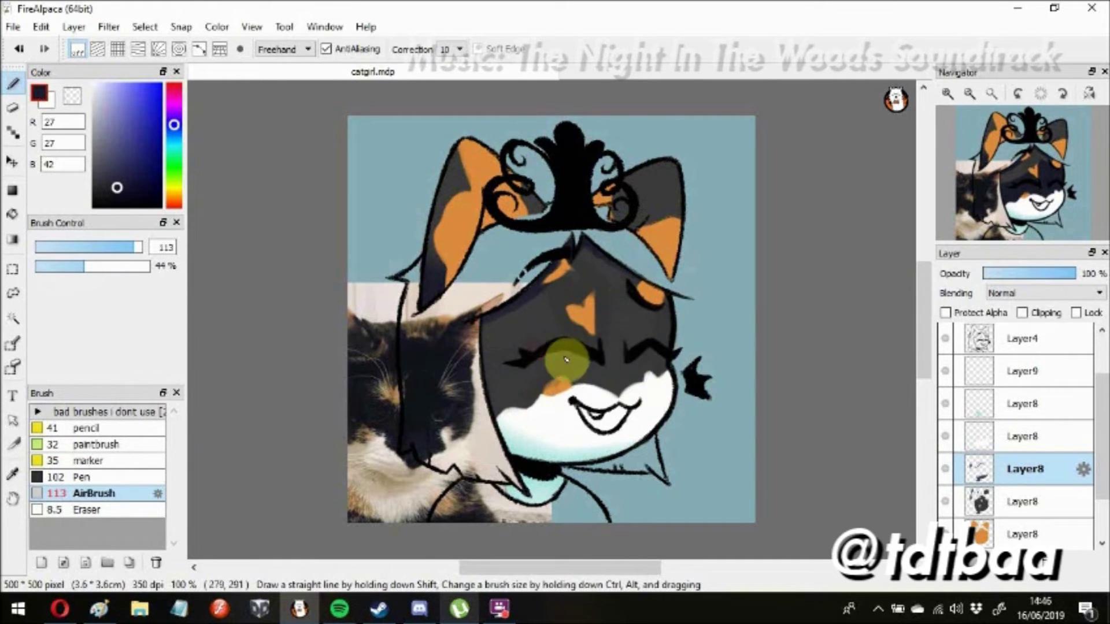
{"action": "key", "text": "b"}
{"action": "left_click_drag", "start_coordinate": [696, 323], "coordinate": [688, 378]}
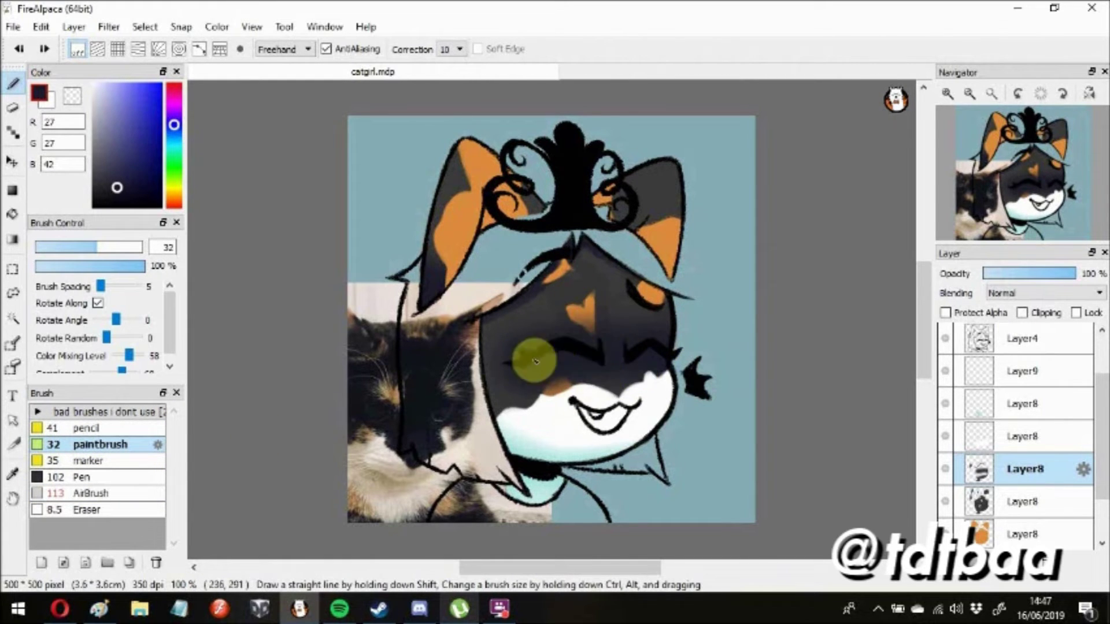
Select the orange patch layer and lock its transparency for shading
{"action": "scroll", "coordinate": [550, 355], "scroll_direction": "up", "scroll_amount": 2}
{"action": "scroll", "coordinate": [454, 168], "scroll_direction": "down", "scroll_amount": 2}
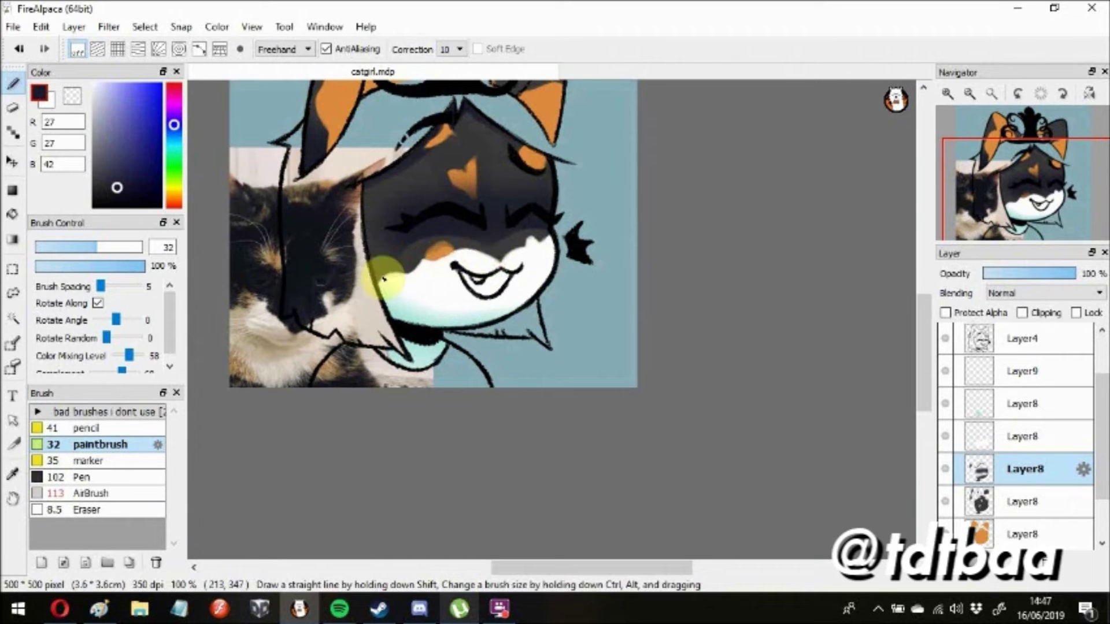
{"action": "scroll", "coordinate": [443, 267], "scroll_direction": "up", "scroll_amount": 1}
{"action": "scroll", "coordinate": [616, 396], "scroll_direction": "down", "scroll_amount": 1}
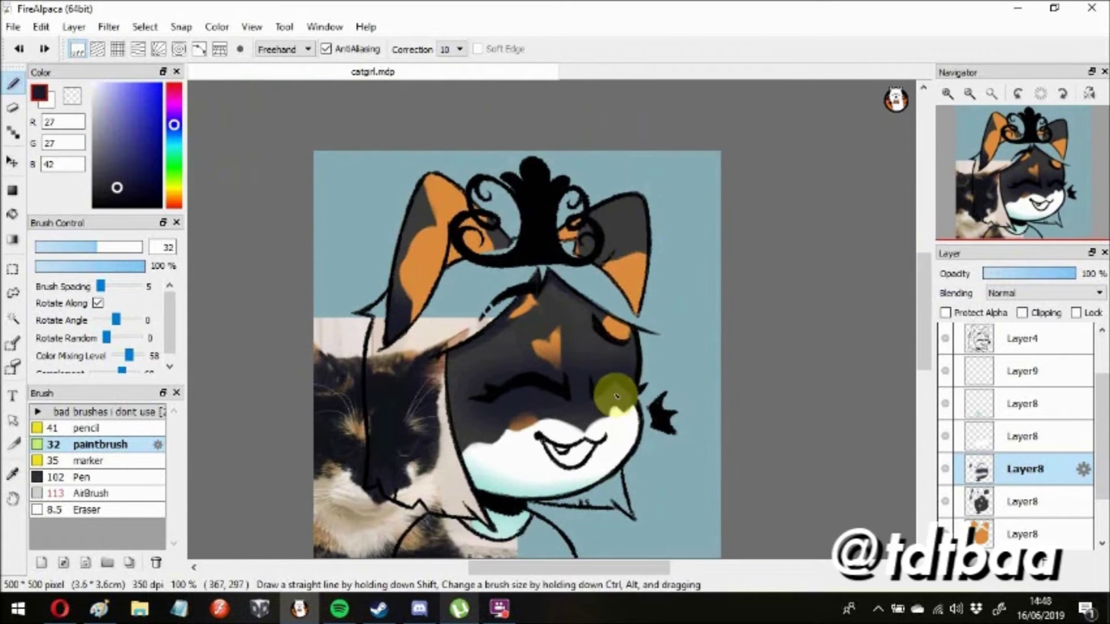
{"action": "left_click", "coordinate": [92, 493]}
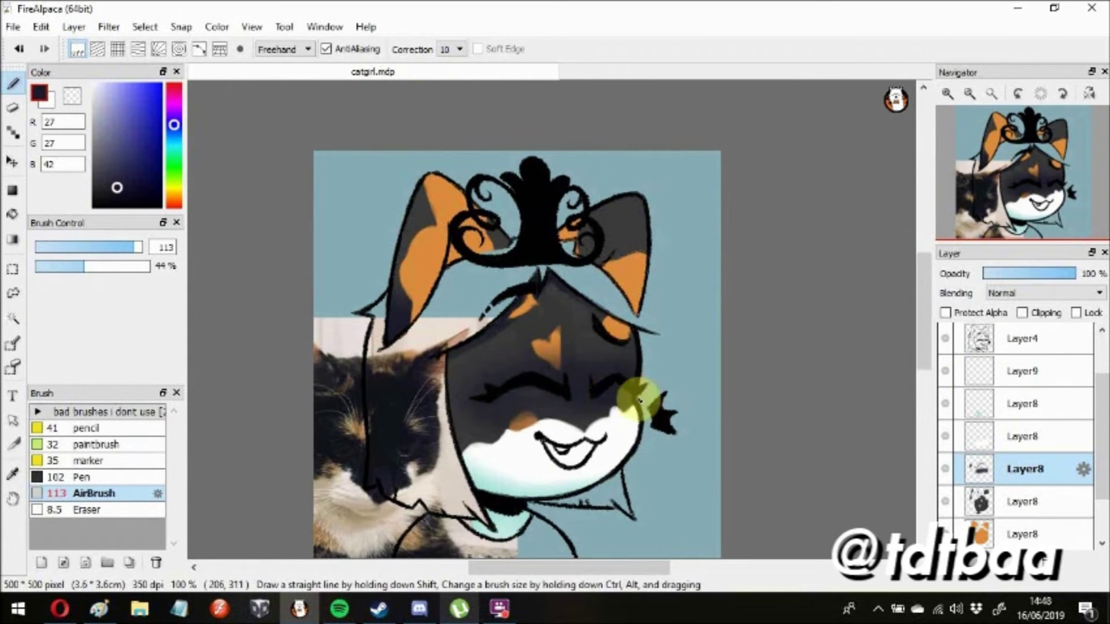
{"action": "scroll", "coordinate": [527, 366], "scroll_direction": "down", "scroll_amount": 1}
{"action": "left_click", "coordinate": [1023, 534]}
{"action": "left_click", "coordinate": [945, 312]}
Shade the orange ear patches brown with the blending paintbrush and raise the mouth layer
{"action": "left_click", "coordinate": [462, 273], "text": "alt"}
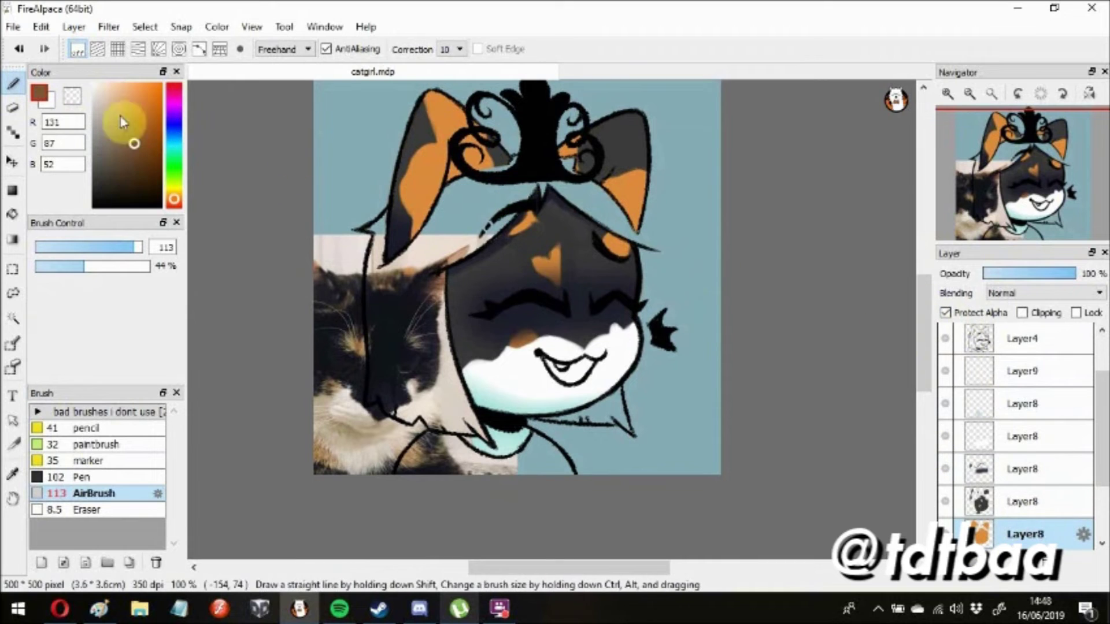
{"action": "left_click", "coordinate": [82, 477]}
{"action": "left_click", "coordinate": [88, 493]}
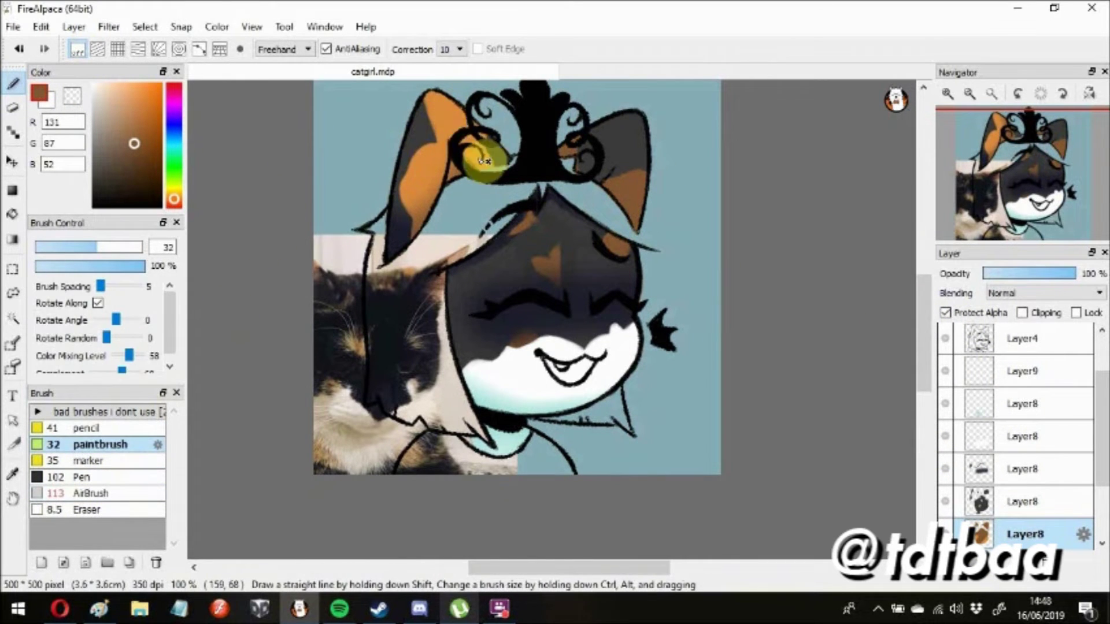
{"action": "left_click", "coordinate": [72, 443]}
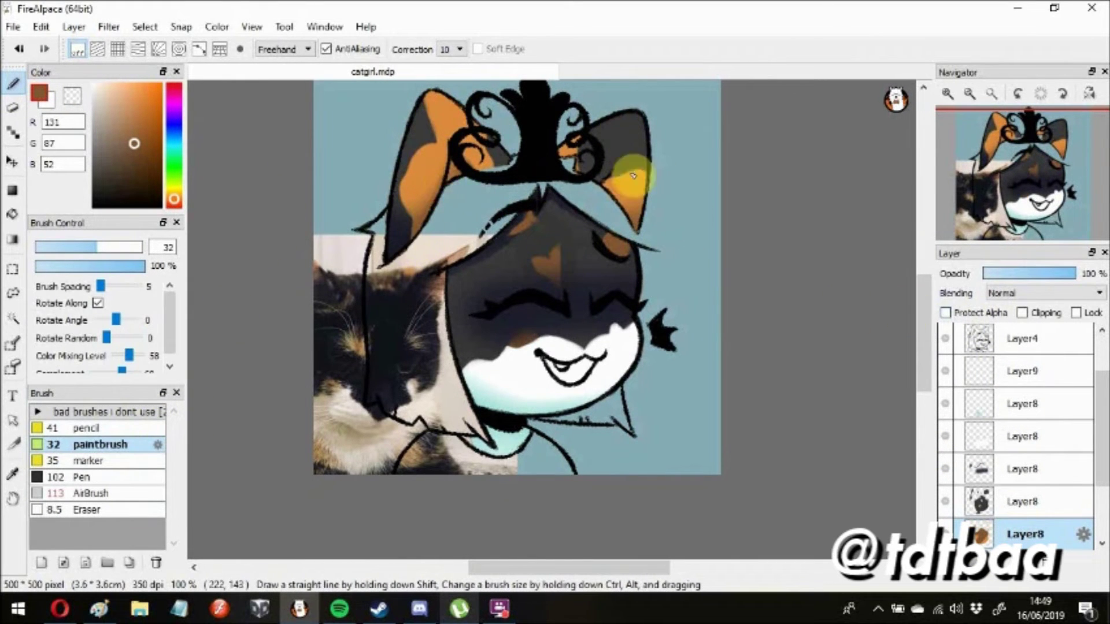
{"action": "mouse_move", "coordinate": [542, 264]}
{"action": "left_mouse_down"}
{"action": "mouse_move", "coordinate": [528, 255]}
{"action": "mouse_move", "coordinate": [564, 225]}
{"action": "left_mouse_up"}
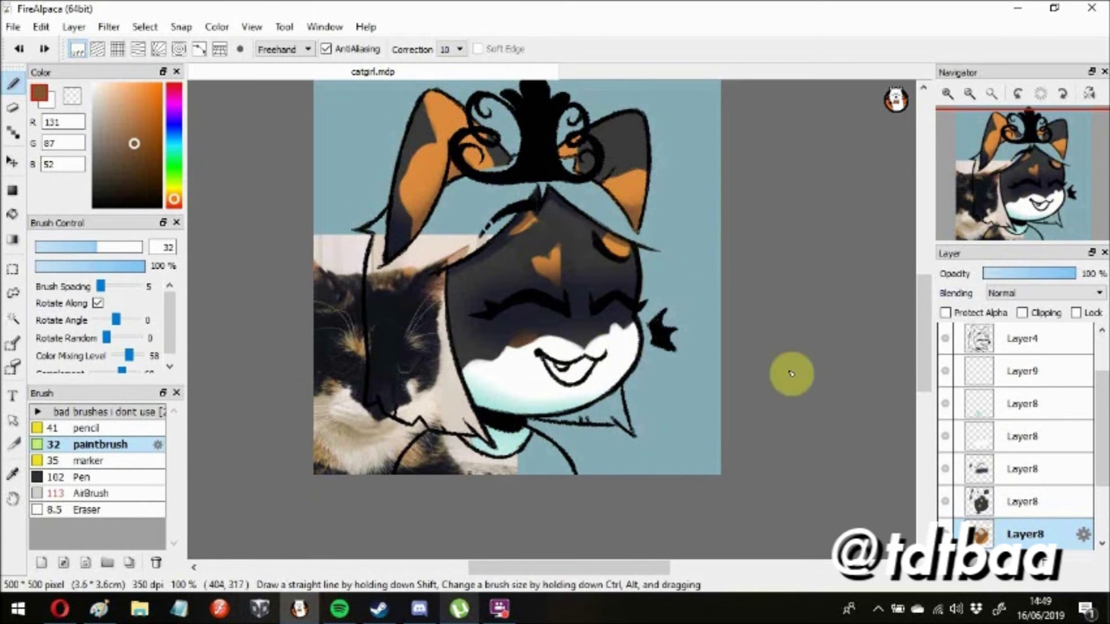
{"action": "left_click_drag", "start_coordinate": [1029, 534], "coordinate": [1006, 404]}
Fill the open mouth with dark red
{"action": "left_click", "coordinate": [153, 153]}
{"action": "left_click", "coordinate": [173, 203]}
{"action": "scroll", "coordinate": [549, 370], "scroll_direction": "up", "scroll_amount": 2}
{"action": "left_click_drag", "start_coordinate": [588, 396], "coordinate": [547, 382]}
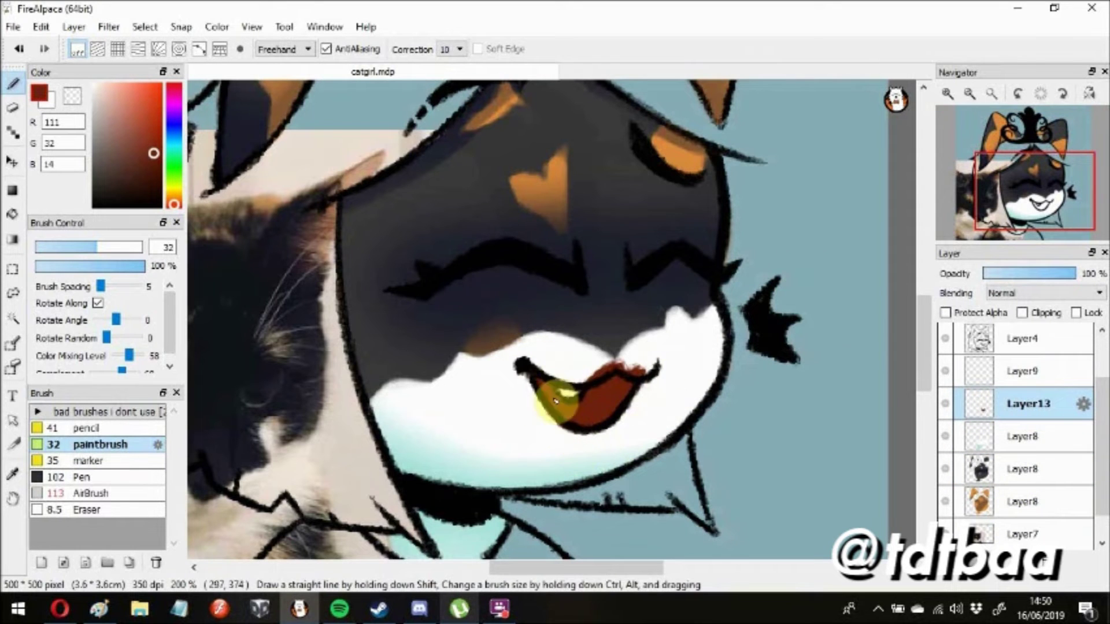
Sample the pale teal on the face layer below and touch up the muzzle and chin
{"action": "key", "text": "Down"}
{"action": "left_click", "coordinate": [571, 350], "text": "alt"}
{"action": "scroll", "coordinate": [517, 396], "scroll_direction": "up", "scroll_amount": 2}
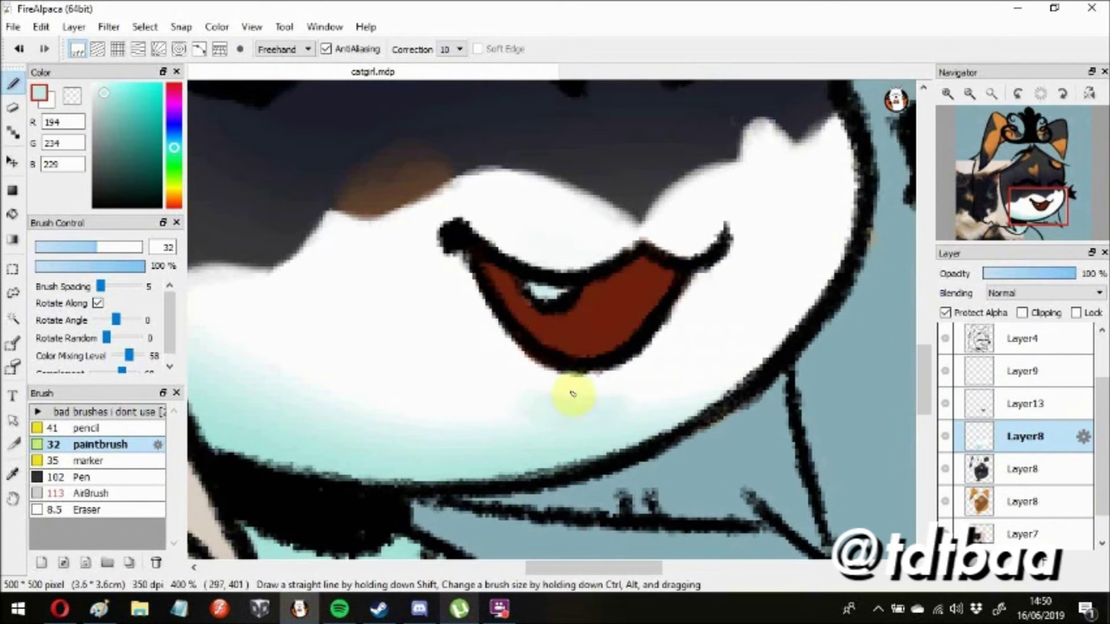
{"action": "left_click_drag", "start_coordinate": [646, 356], "coordinate": [655, 325]}
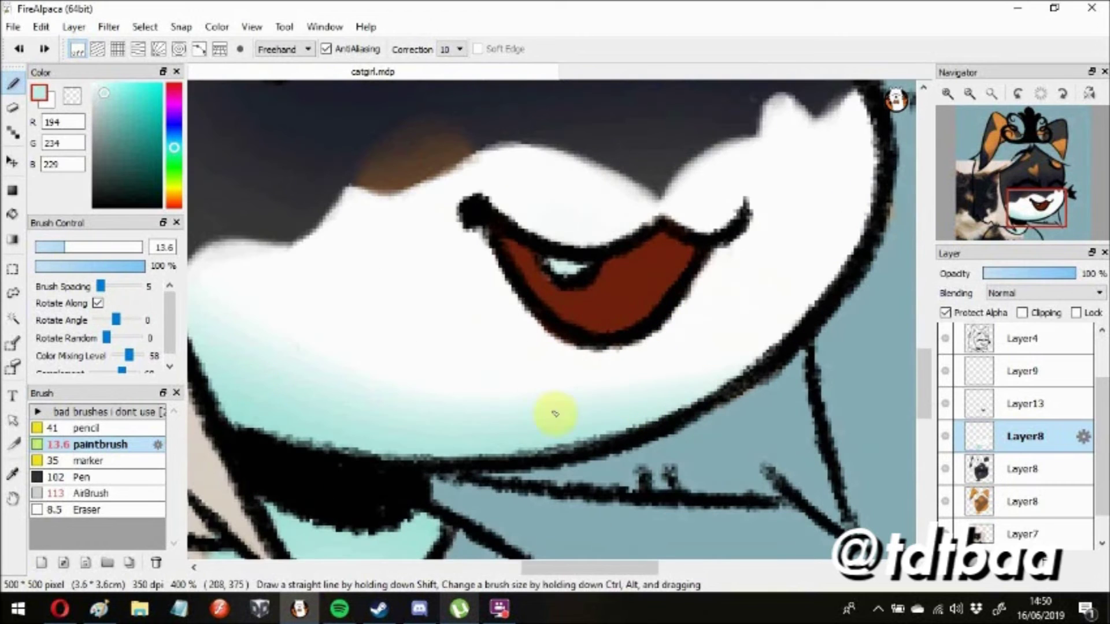
{"action": "left_click_drag", "start_coordinate": [496, 362], "coordinate": [475, 380]}
{"action": "left_click", "coordinate": [472, 245], "text": "alt"}
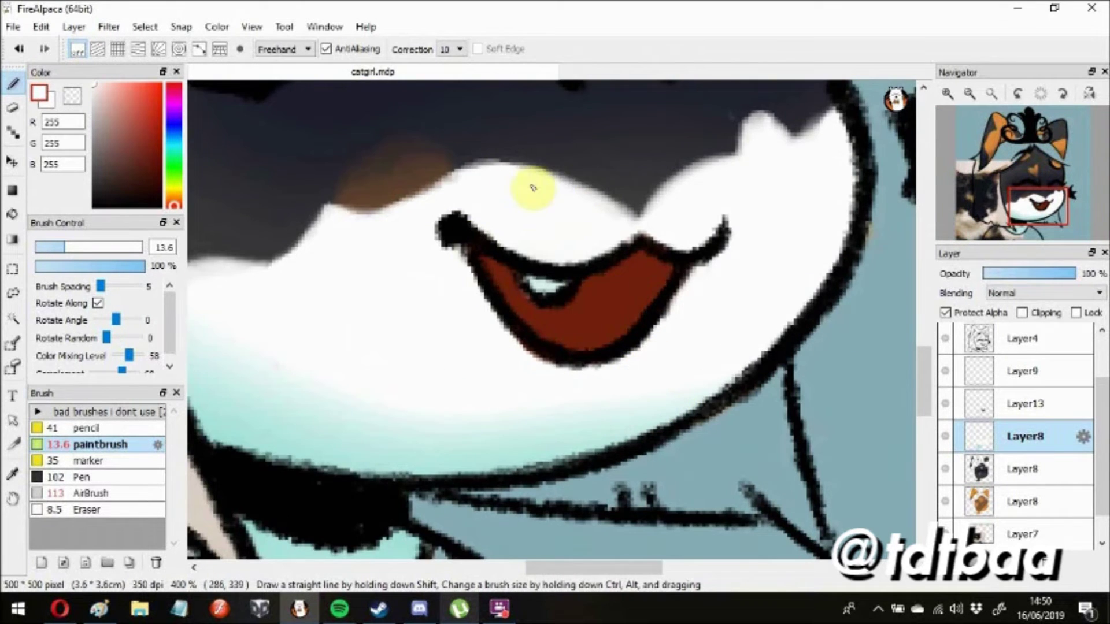
{"action": "scroll", "coordinate": [532, 227], "scroll_direction": "down", "scroll_amount": 4}
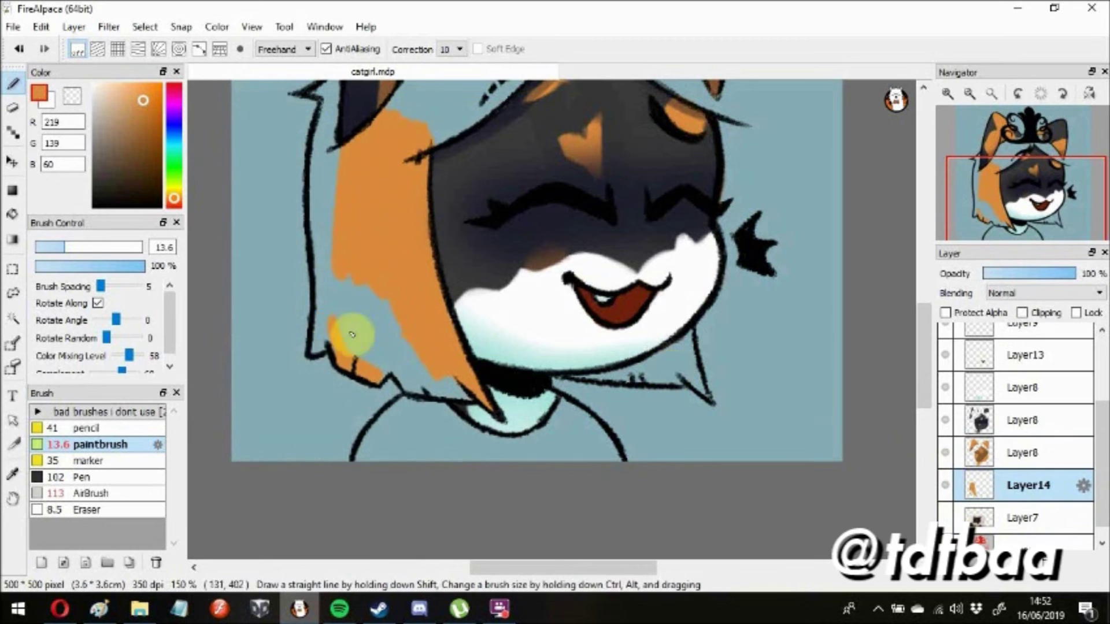
Paint the left hair strand and right collar hair tips orange
{"action": "left_click_drag", "start_coordinate": [330, 364], "coordinate": [326, 157]}
{"action": "left_click_drag", "start_coordinate": [632, 378], "coordinate": [682, 374]}
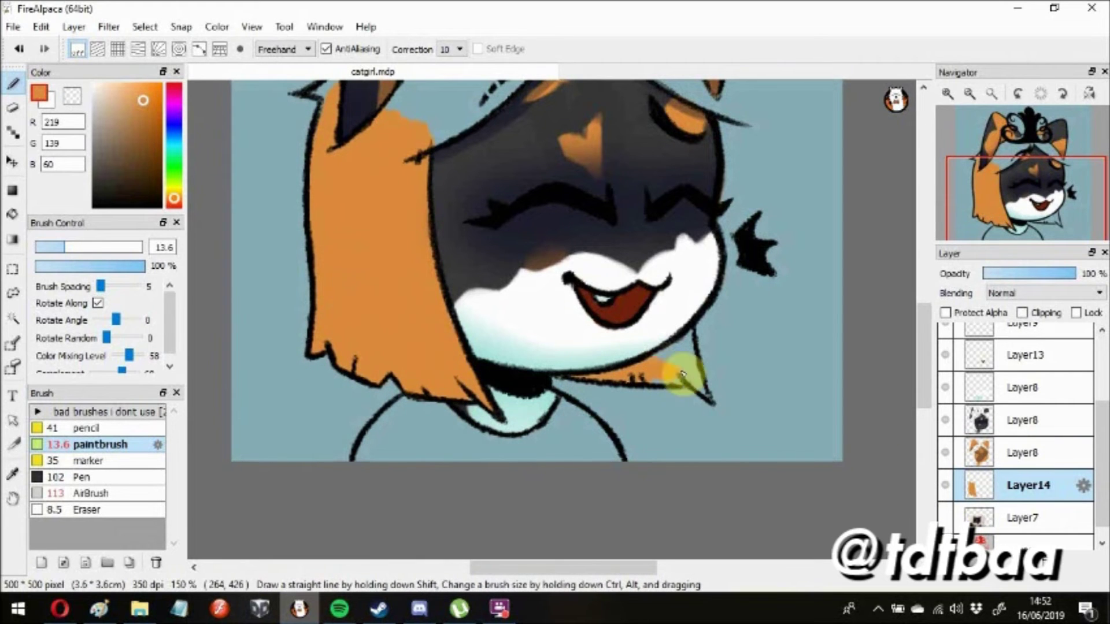
{"action": "scroll", "coordinate": [441, 277], "scroll_direction": "up", "scroll_amount": 3}
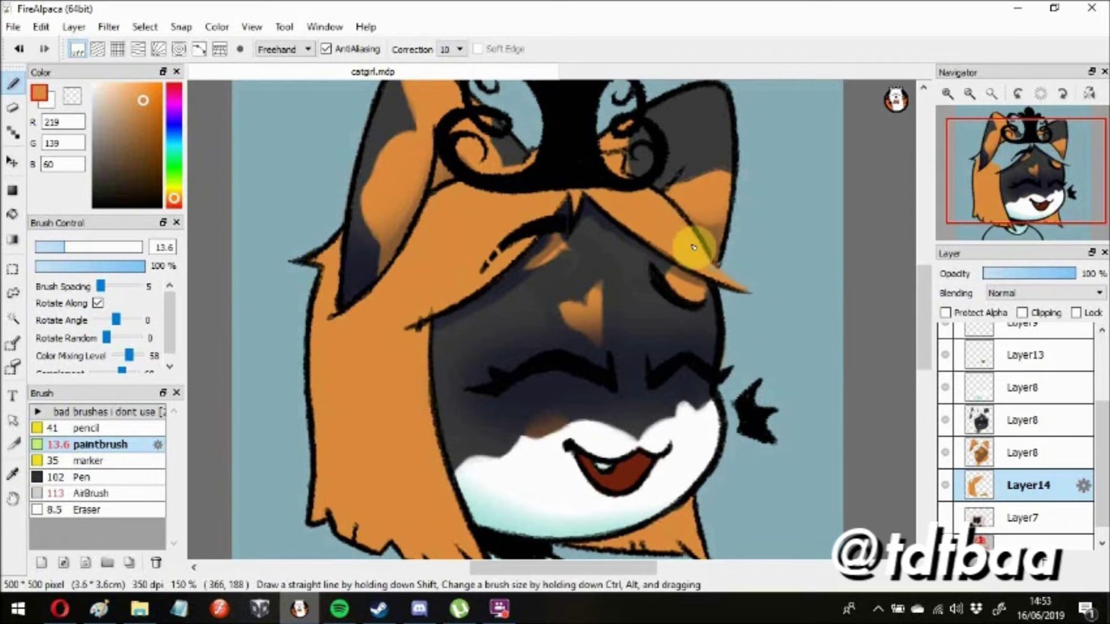
{"action": "scroll", "coordinate": [711, 306], "scroll_direction": "down", "scroll_amount": 3}
{"action": "key", "text": "ctrl+minus"}
Lock the hair layer's transparency, shade dark grey under the crown and lighten the left hair
{"action": "left_click", "coordinate": [945, 312]}
{"action": "left_click", "coordinate": [454, 280], "text": "alt"}
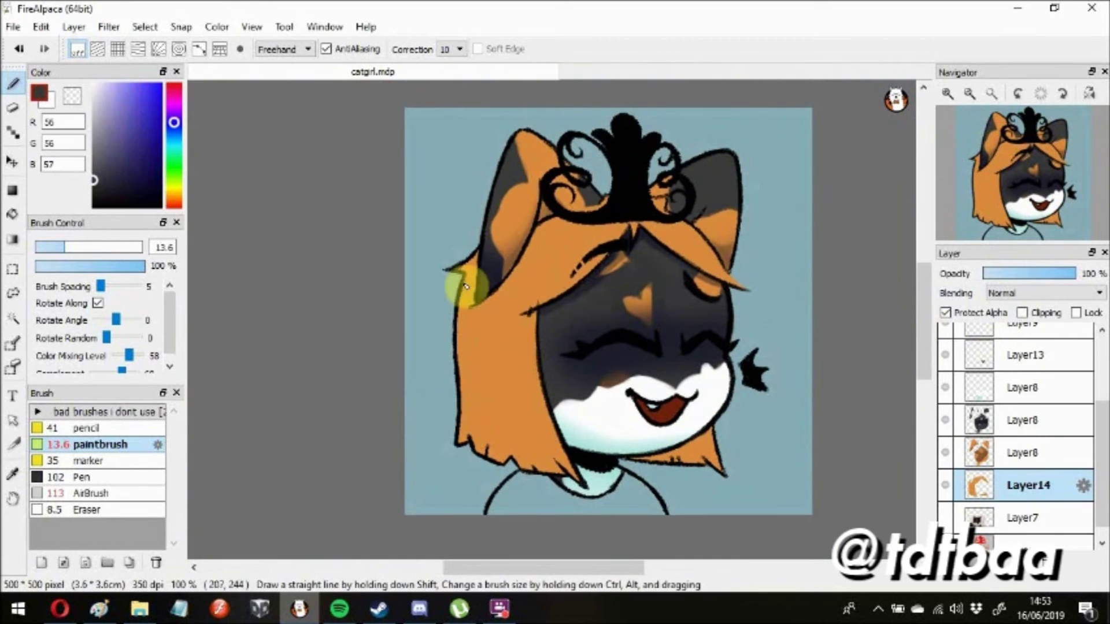
{"action": "left_click_drag", "start_coordinate": [688, 243], "coordinate": [599, 181]}
{"action": "left_click", "coordinate": [128, 86]}
{"action": "left_click_drag", "start_coordinate": [555, 463], "coordinate": [441, 370]}
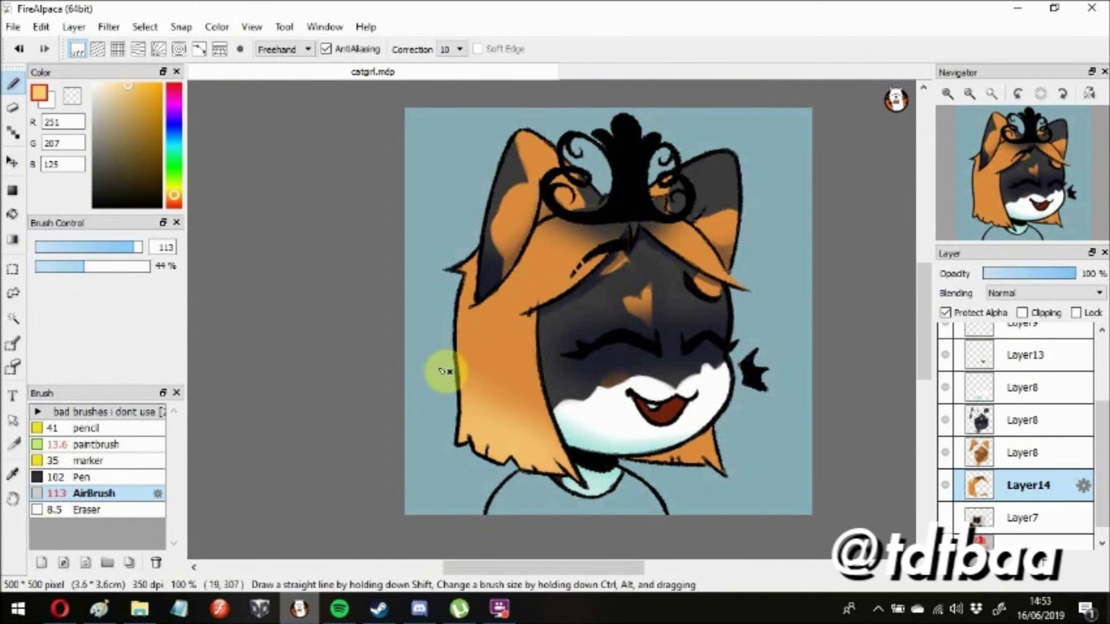
Brighten and blend the hair strands with light orange using the blending paintbrush
{"action": "left_click", "coordinate": [99, 453]}
{"action": "left_click", "coordinate": [91, 493]}
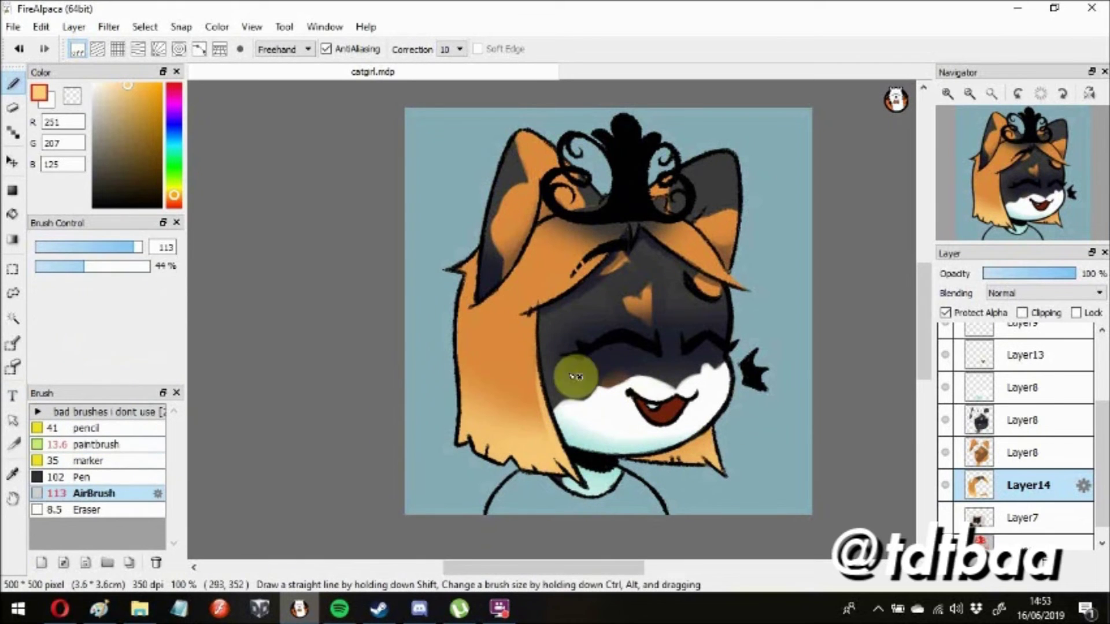
{"action": "left_click", "coordinate": [97, 444]}
{"action": "mouse_move", "coordinate": [512, 337]}
{"action": "left_mouse_down"}
{"action": "mouse_move", "coordinate": [518, 322]}
{"action": "mouse_move", "coordinate": [453, 329]}
{"action": "mouse_move", "coordinate": [496, 279]}
{"action": "left_mouse_up"}
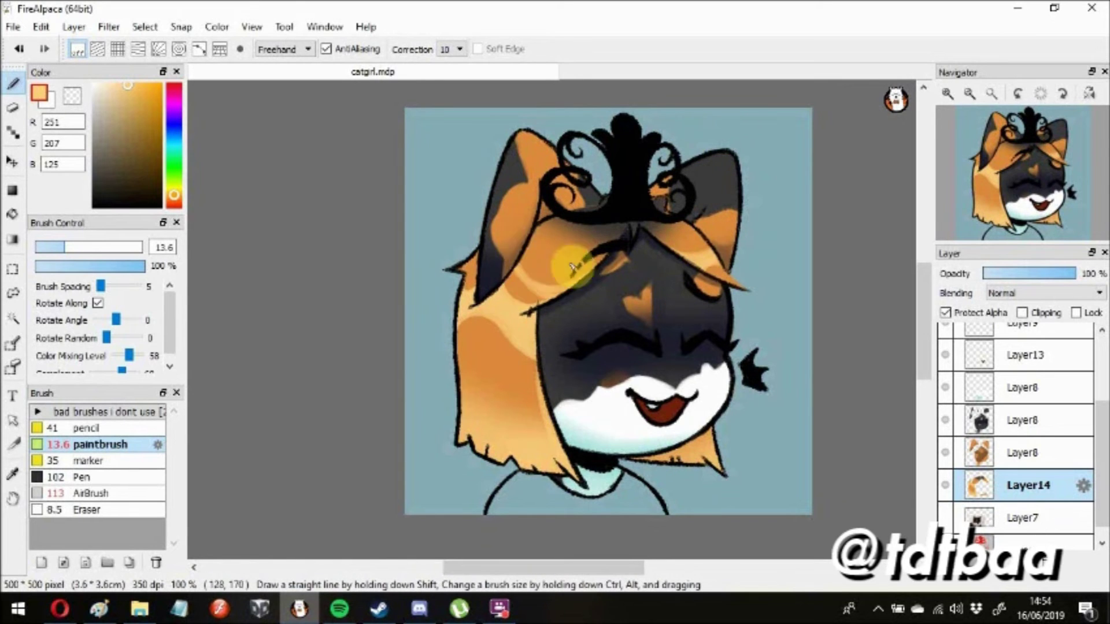
{"action": "mouse_move", "coordinate": [634, 259]}
{"action": "left_mouse_down"}
{"action": "mouse_move", "coordinate": [442, 370]}
{"action": "mouse_move", "coordinate": [468, 396]}
{"action": "mouse_move", "coordinate": [491, 370]}
{"action": "left_mouse_up"}
Add a transparency-locked layer for the top with deep navy and brush size 49
{"action": "key", "text": "ctrl+shift+n"}
{"action": "scroll", "coordinate": [542, 396], "scroll_direction": "down", "scroll_amount": 2}
{"action": "left_click", "coordinate": [542, 396], "text": "alt"}
{"action": "left_click", "coordinate": [945, 313]}
{"action": "left_click", "coordinate": [634, 396], "text": "alt"}
{"action": "left_click_drag", "start_coordinate": [108, 252], "coordinate": [119, 247]}
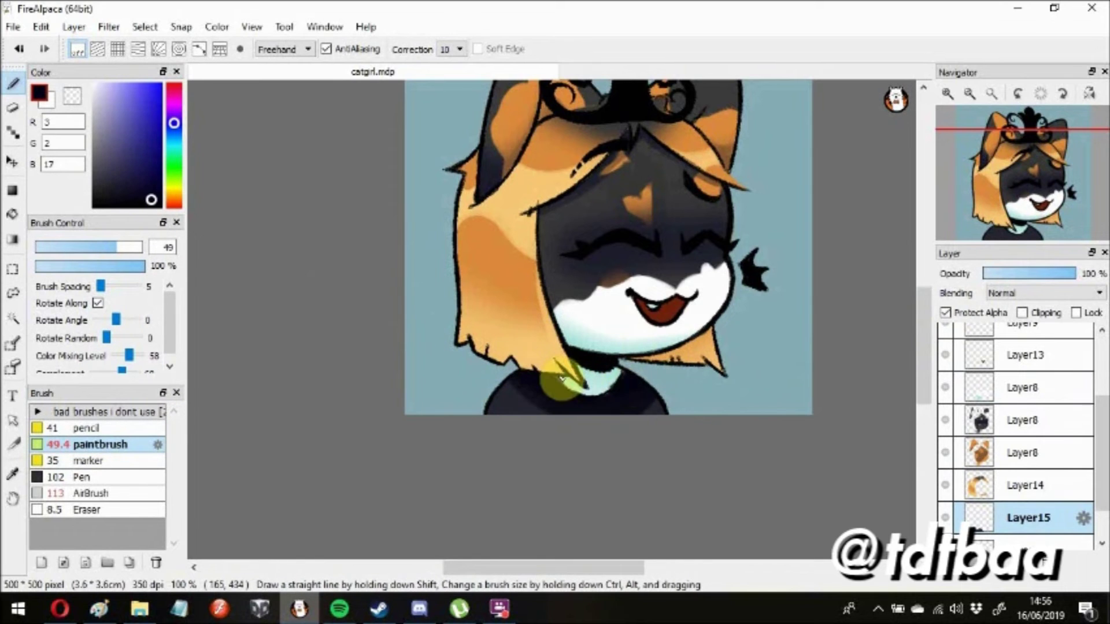
Sample the dark red from the mouth layer and bring the whole figure into view
{"action": "left_click", "coordinate": [632, 383], "text": "ctrl"}
{"action": "left_click", "coordinate": [639, 248], "text": "ctrl"}
{"action": "scroll", "coordinate": [640, 248], "scroll_direction": "up", "scroll_amount": 5}
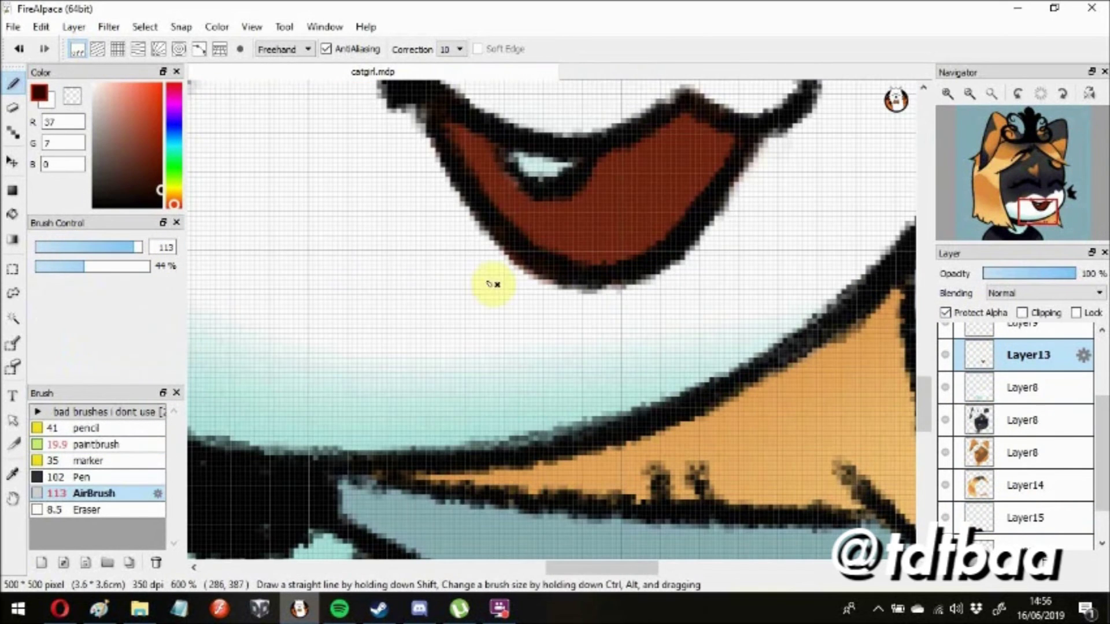
{"action": "scroll", "coordinate": [641, 298], "scroll_direction": "down", "scroll_amount": 4}
{"action": "left_click_drag", "start_coordinate": [919, 346], "coordinate": [919, 313]}
Pick a dark grey from the drawing and place the cat photo layer above the drawing
{"action": "left_click", "coordinate": [916, 377], "text": "ctrl"}
{"action": "scroll", "coordinate": [916, 376], "scroll_direction": "down", "scroll_amount": 4}
{"action": "scroll", "coordinate": [812, 376], "scroll_direction": "up", "scroll_amount": 3}
{"action": "left_click", "coordinate": [116, 444]}
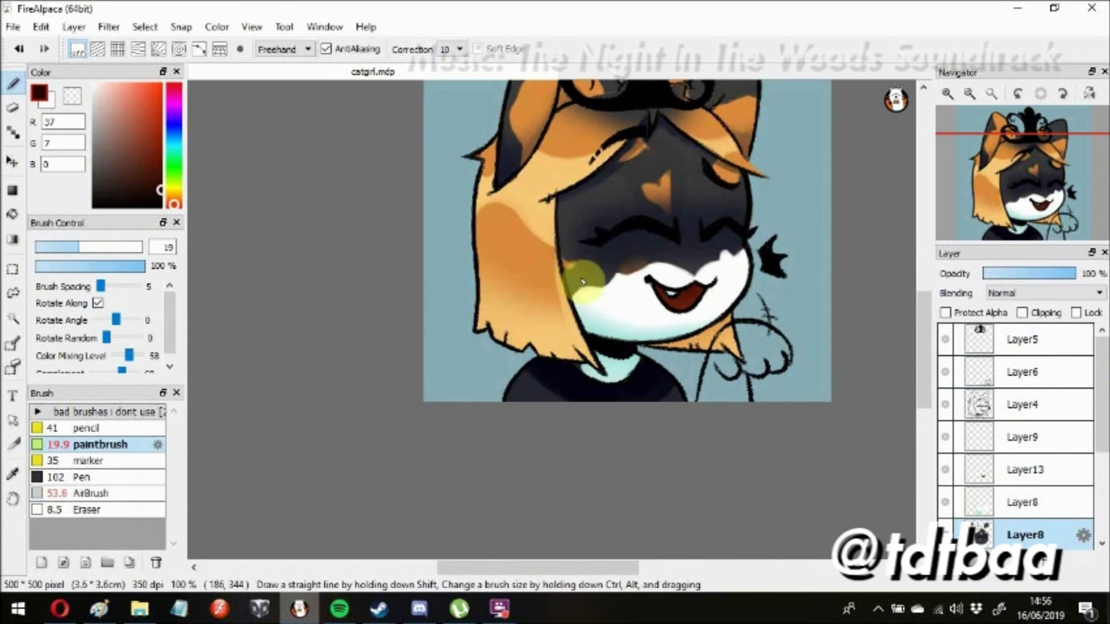
{"action": "left_click", "coordinate": [577, 205], "text": "alt"}
{"action": "scroll", "coordinate": [577, 206], "scroll_direction": "down", "scroll_amount": 2}
{"action": "left_click_drag", "start_coordinate": [941, 495], "coordinate": [961, 370]}
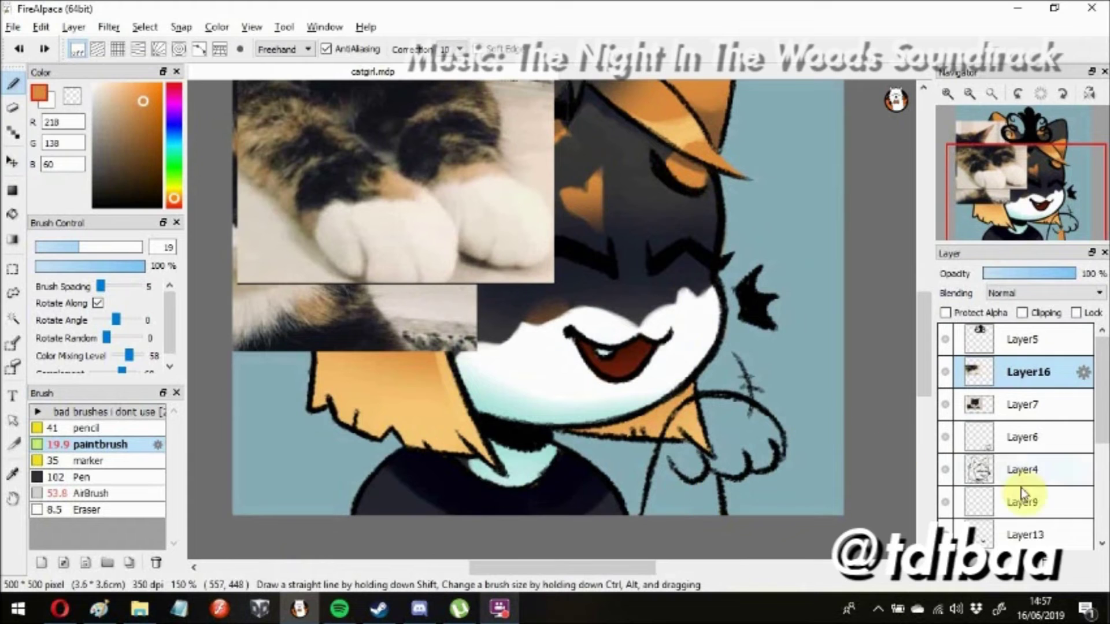
Paint the raised arm orange, then add dark grey patches and pick brown
{"action": "left_click", "coordinate": [1020, 494]}
{"action": "left_click_drag", "start_coordinate": [1020, 502], "coordinate": [992, 469]}
{"action": "left_click_drag", "start_coordinate": [670, 405], "coordinate": [752, 465]}
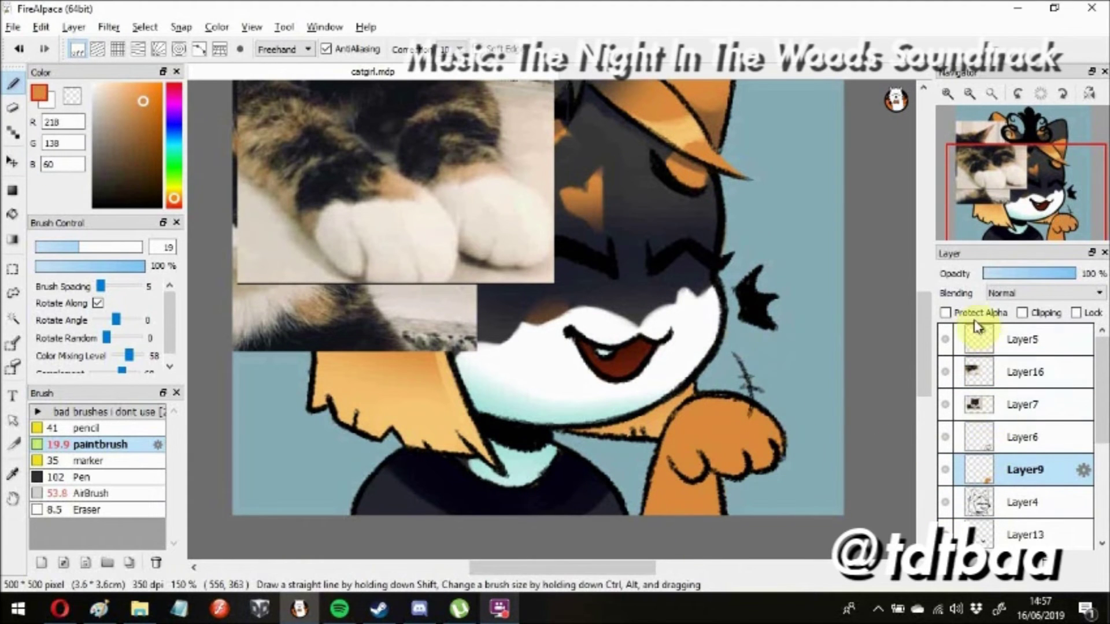
{"action": "left_click", "coordinate": [975, 317]}
{"action": "left_click_drag", "start_coordinate": [743, 495], "coordinate": [684, 415]}
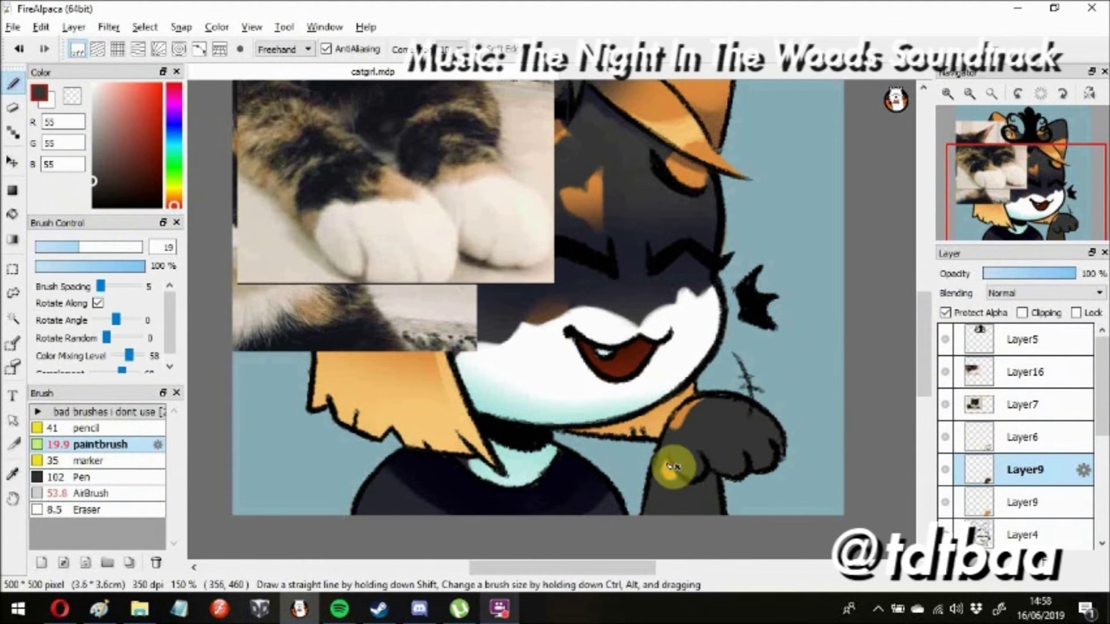
{"action": "left_click", "coordinate": [691, 167], "text": "alt"}
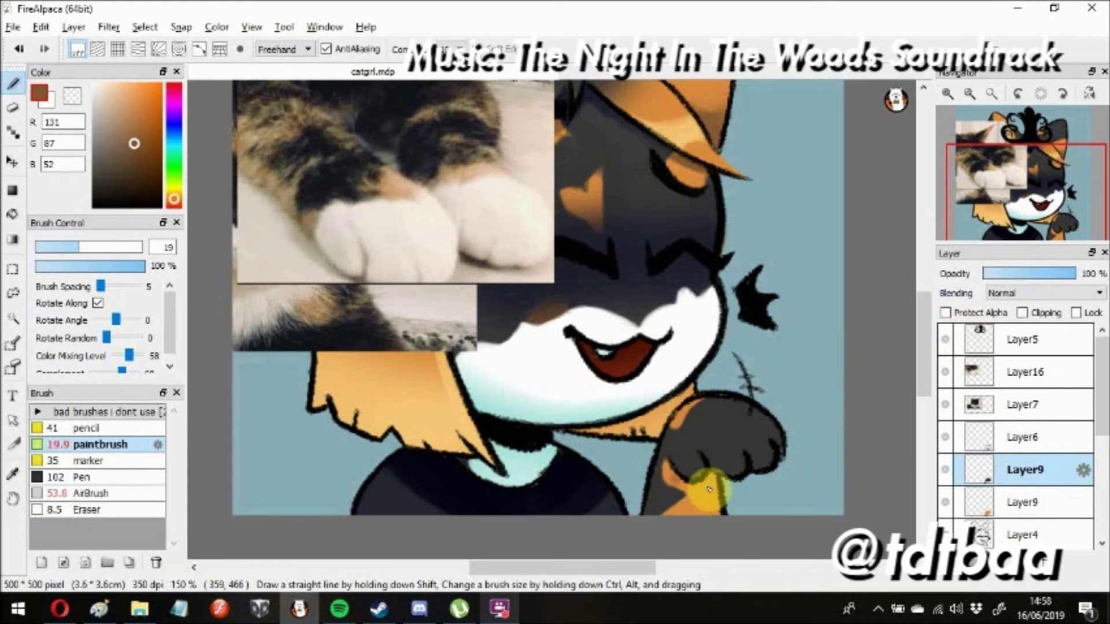
{"action": "left_click", "coordinate": [1021, 501]}
Paint a white paw with mint shadow on a new layer and merge it into the arm
{"action": "key", "text": "ctrl+shift+n"}
{"action": "left_click", "coordinate": [694, 458], "text": "alt"}
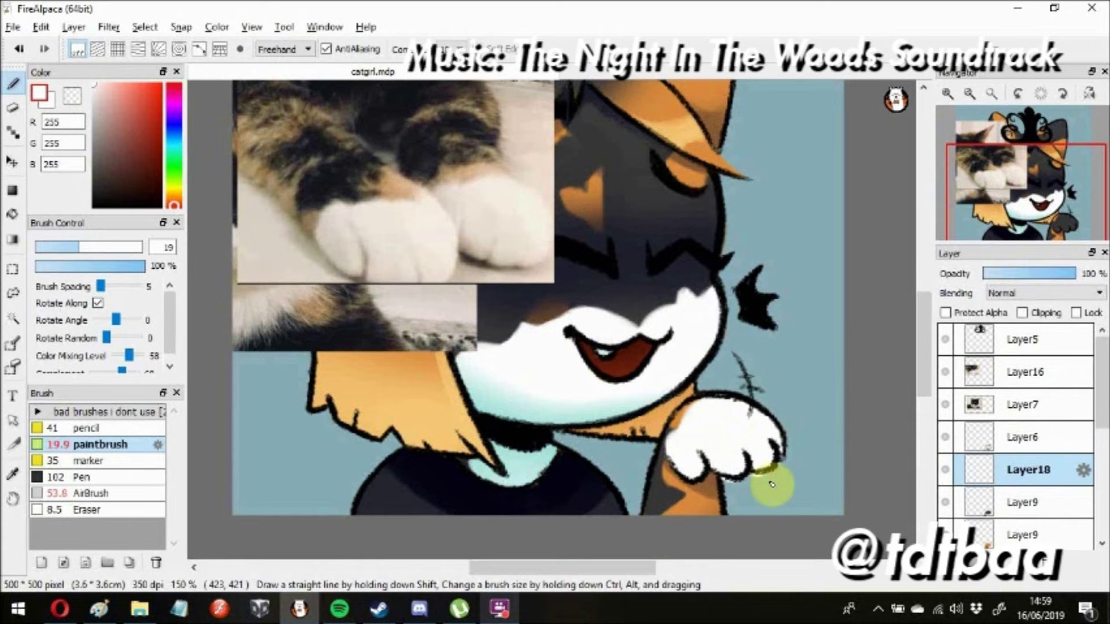
{"action": "left_click_drag", "start_coordinate": [834, 466], "coordinate": [754, 465]}
{"action": "scroll", "coordinate": [665, 440], "scroll_direction": "down", "scroll_amount": 2}
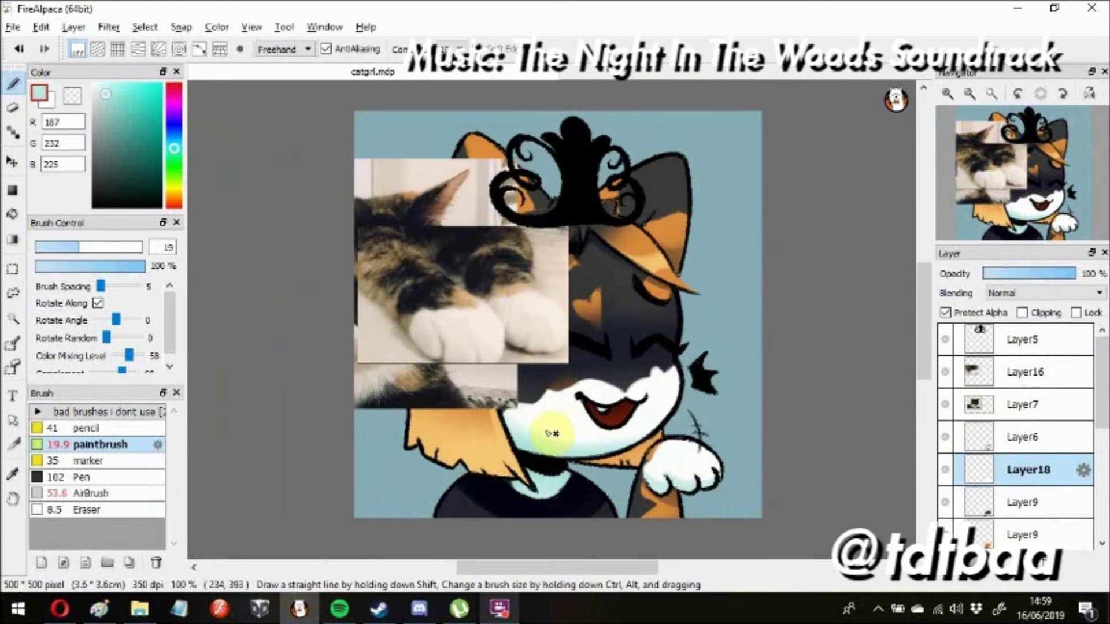
{"action": "key", "text": "ctrl+e"}
{"action": "scroll", "coordinate": [1090, 453], "scroll_direction": "down", "scroll_amount": 3}
{"action": "scroll", "coordinate": [1051, 493], "scroll_direction": "down", "scroll_amount": 3}
{"action": "left_click", "coordinate": [1023, 451]}
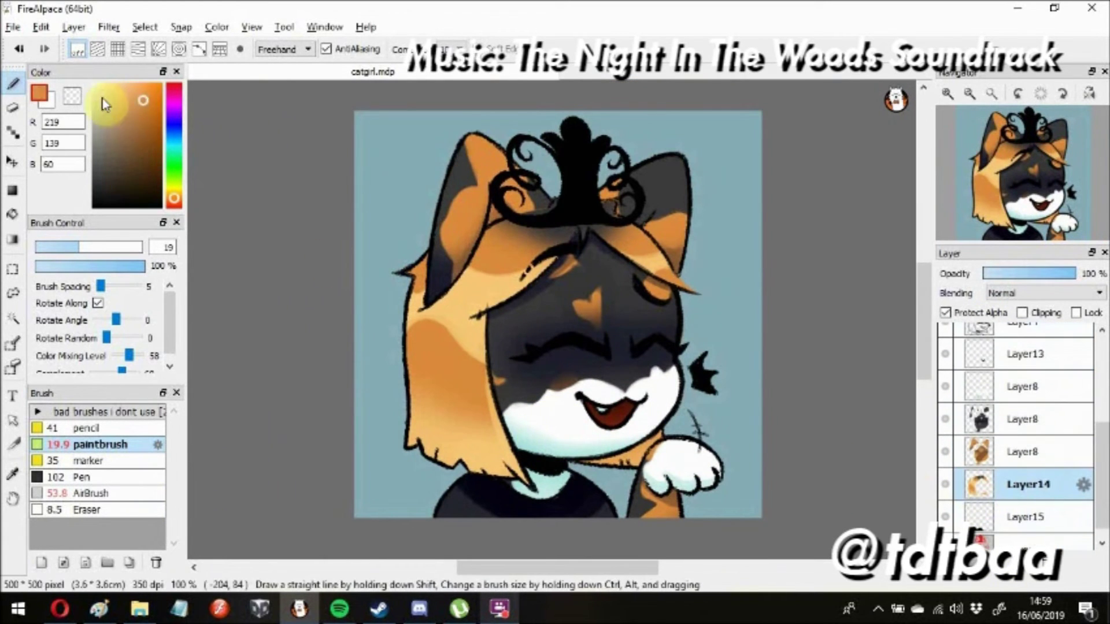
Set up a pale orange airbrush, then pick mid grey on the bottom Layer8
{"action": "left_click", "coordinate": [93, 493]}
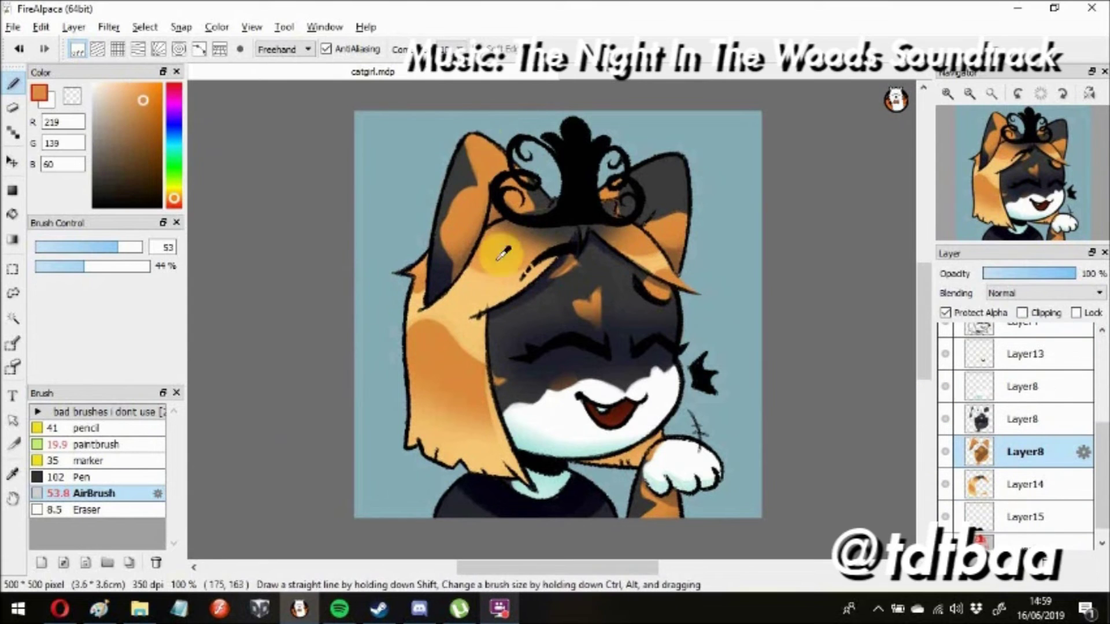
{"action": "left_click", "coordinate": [480, 142], "text": "alt"}
{"action": "left_click_drag", "start_coordinate": [486, 150], "coordinate": [520, 162]}
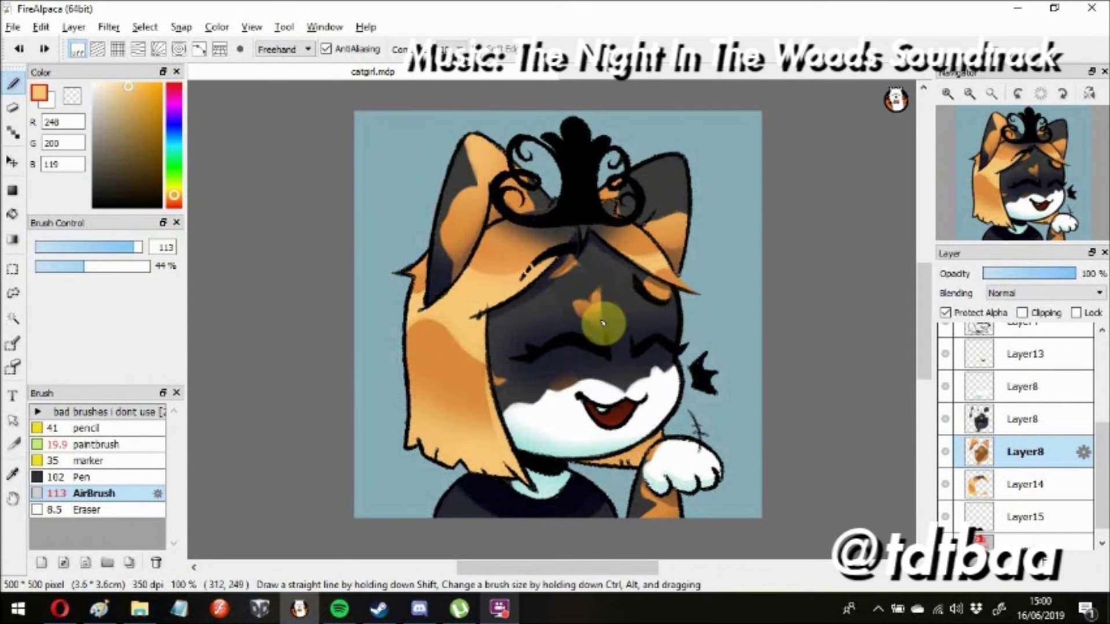
{"action": "key", "text": "Up"}
{"action": "key", "text": "Up"}
{"action": "key", "text": "Up"}
{"action": "left_click_drag", "start_coordinate": [270, 377], "coordinate": [255, 376]}
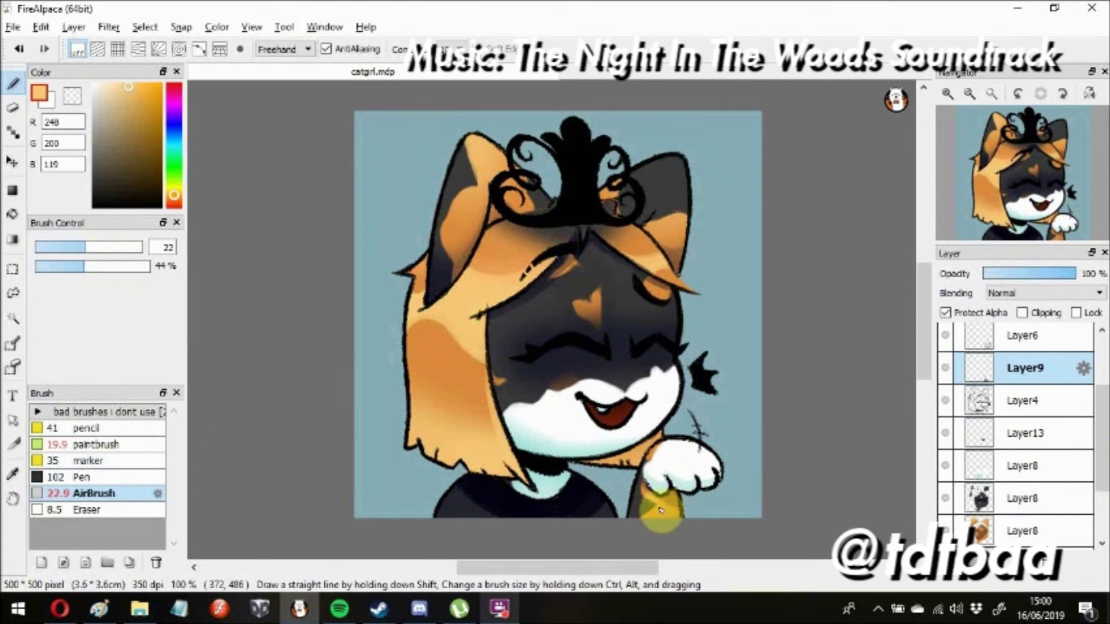
{"action": "left_click", "coordinate": [1023, 499]}
{"action": "left_click", "coordinate": [92, 150]}
Add a new layer and deepen the face shading with a size-95 soft airbrush in the sampled dark face colour
{"action": "key", "text": "ctrl+shift+n"}
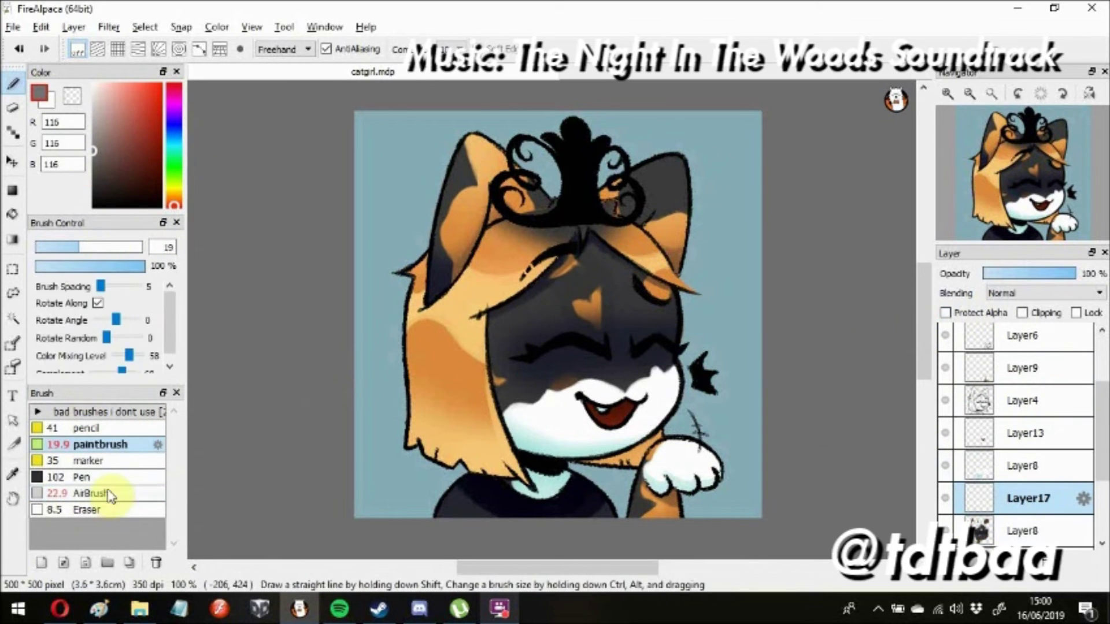
{"action": "left_click_drag", "start_coordinate": [503, 291], "coordinate": [544, 291]}
{"action": "key", "text": "ctrl+plus"}
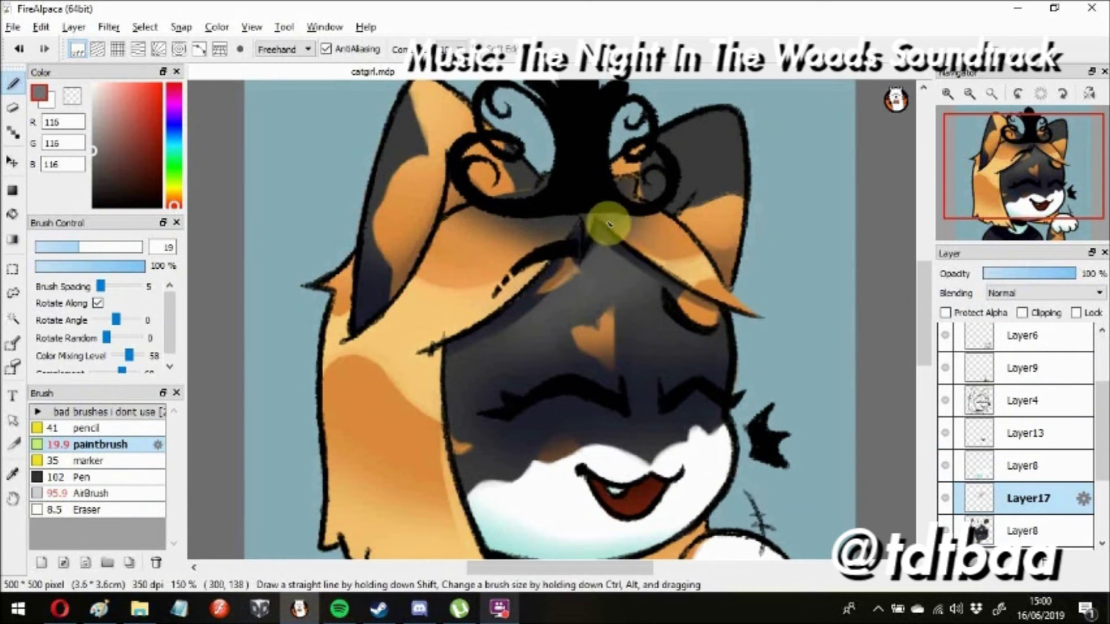
{"action": "left_click", "coordinate": [1023, 273]}
{"action": "left_click", "coordinate": [92, 493]}
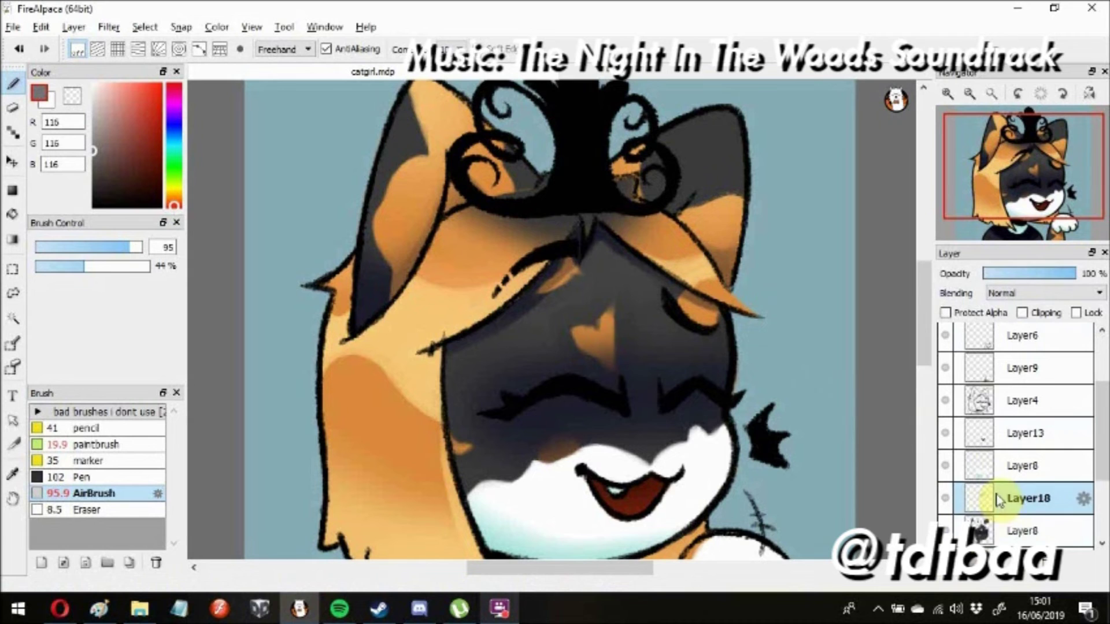
{"action": "left_click", "coordinate": [1034, 529]}
{"action": "scroll", "coordinate": [732, 191], "scroll_direction": "down", "scroll_amount": 5}
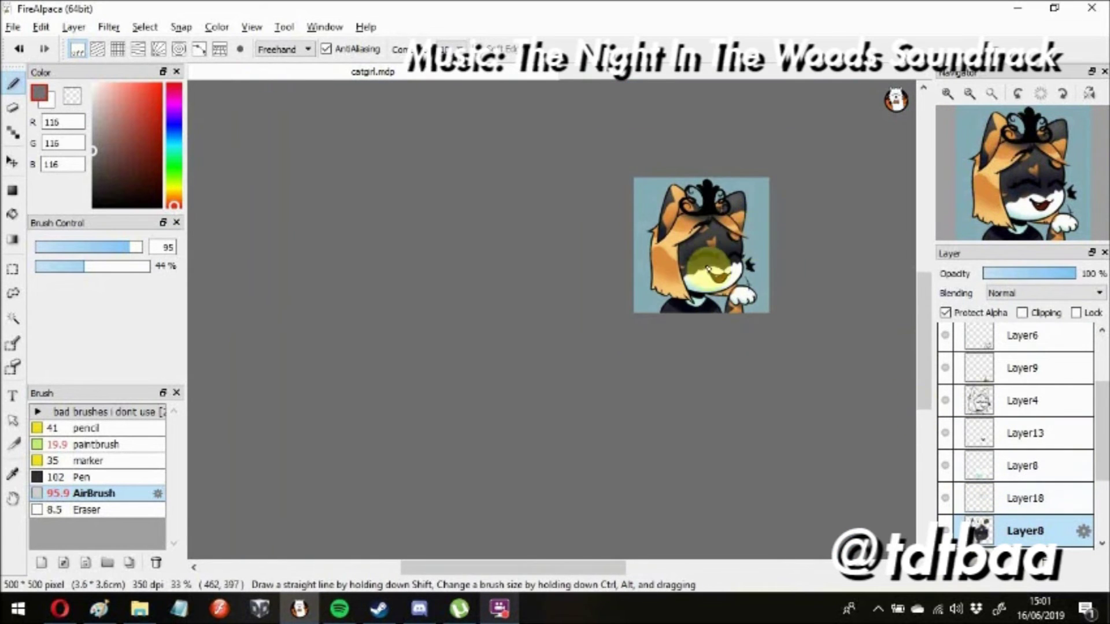
{"action": "scroll", "coordinate": [768, 291], "scroll_direction": "up", "scroll_amount": 3}
{"action": "left_click", "coordinate": [731, 215], "text": "alt"}
Pick brown for the Layer4 line art and light orange for the Layer14 hair
{"action": "scroll", "coordinate": [777, 213], "scroll_direction": "down", "scroll_amount": 2}
{"action": "left_click", "coordinate": [1023, 389]}
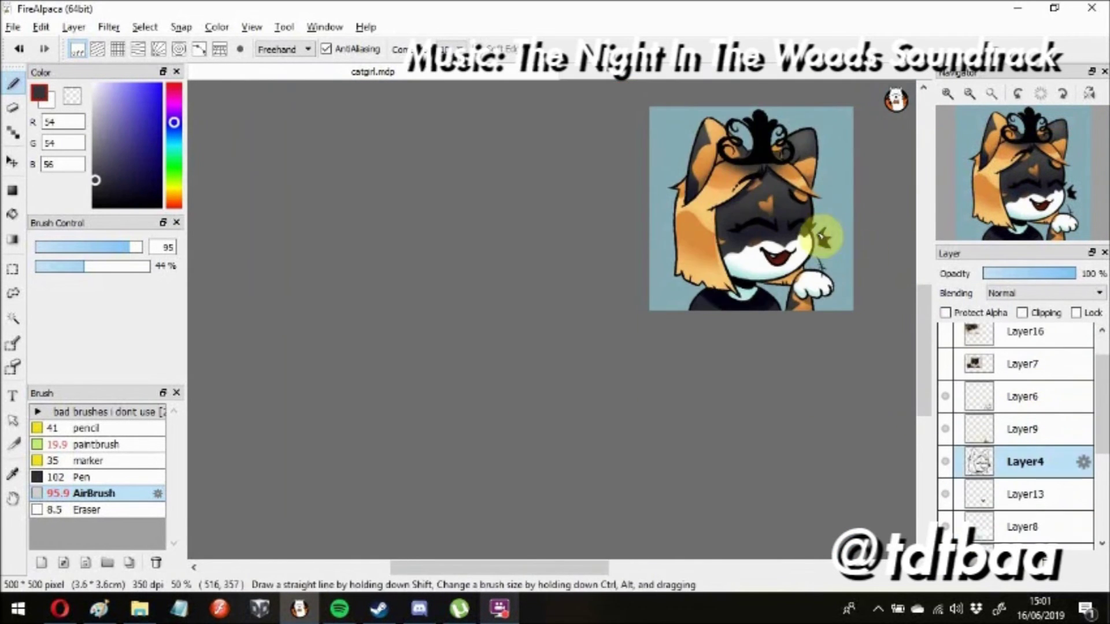
{"action": "scroll", "coordinate": [513, 206], "scroll_direction": "up", "scroll_amount": 5}
{"action": "left_click", "coordinate": [512, 205], "text": "alt"}
{"action": "left_click", "coordinate": [106, 477]}
{"action": "key", "text": "m"}
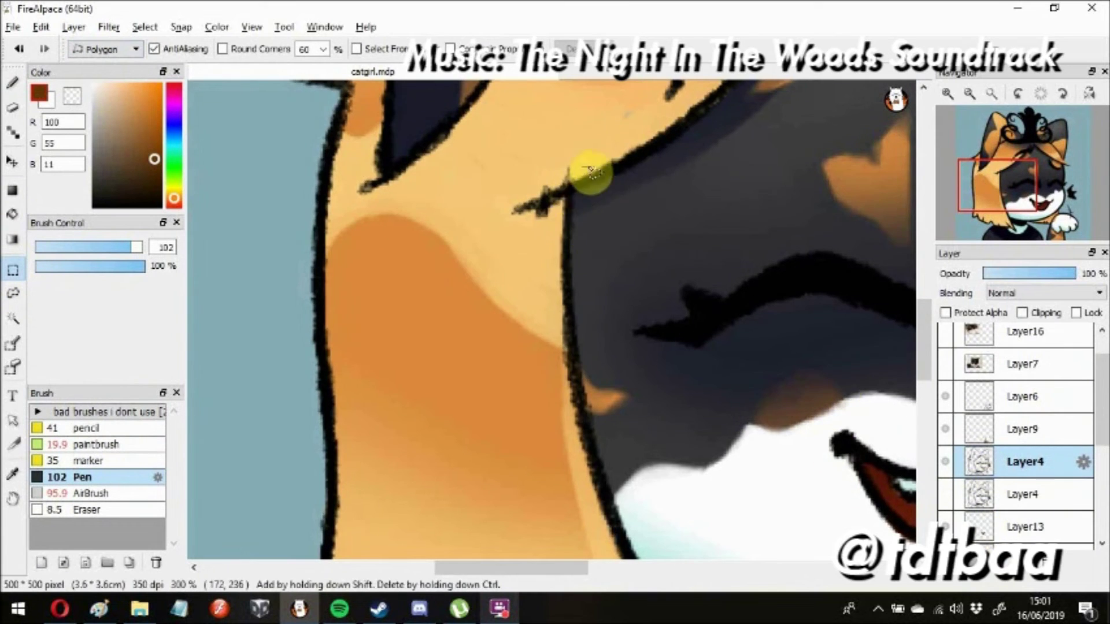
{"action": "scroll", "coordinate": [591, 171], "scroll_direction": "down", "scroll_amount": 2}
{"action": "left_click", "coordinate": [1028, 487]}
{"action": "key", "text": "b"}
{"action": "left_click", "coordinate": [643, 185], "text": "alt"}
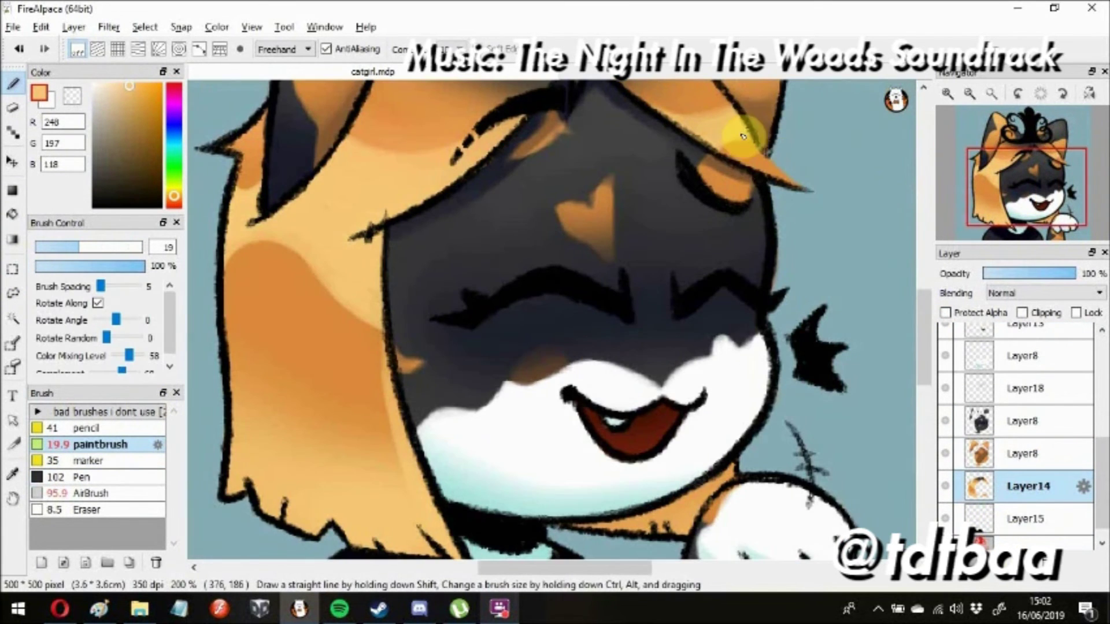
Polygon-select the left hair strand, with dark brown chosen on Layer4
{"action": "scroll", "coordinate": [1017, 434], "scroll_direction": "up", "scroll_amount": 3}
{"action": "left_click", "coordinate": [1023, 395]}
{"action": "left_click", "coordinate": [578, 272], "text": "alt"}
{"action": "key", "text": "m"}
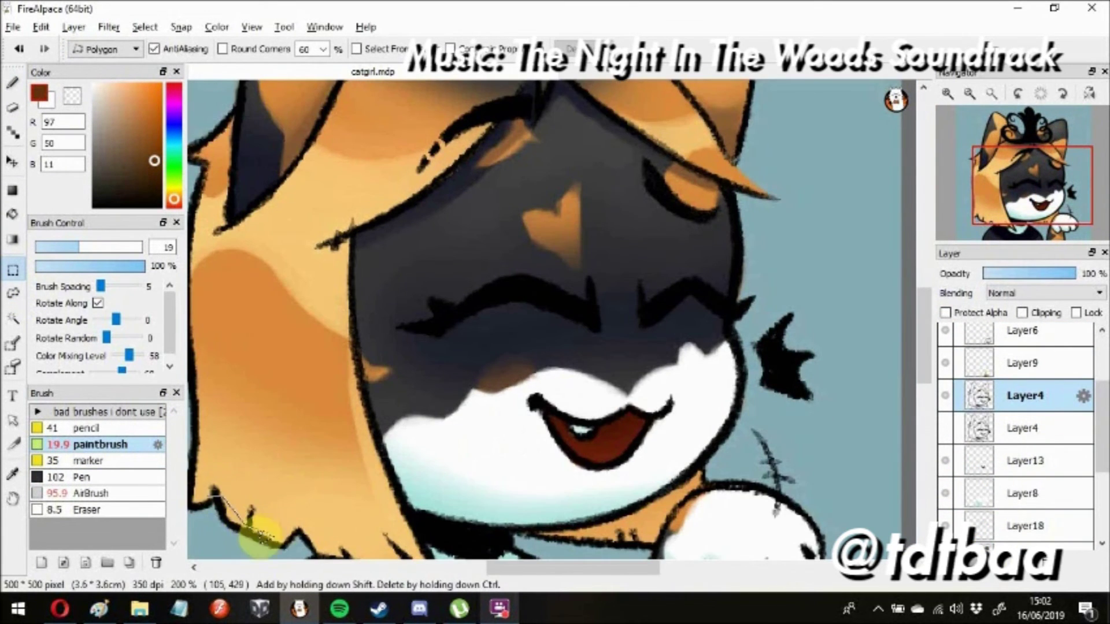
{"action": "scroll", "coordinate": [260, 537], "scroll_direction": "down", "scroll_amount": 2}
{"action": "left_click", "coordinate": [248, 428]}
{"action": "left_click", "coordinate": [294, 415]}
{"action": "scroll", "coordinate": [347, 150], "scroll_direction": "up", "scroll_amount": 2}
{"action": "left_click", "coordinate": [355, 217]}
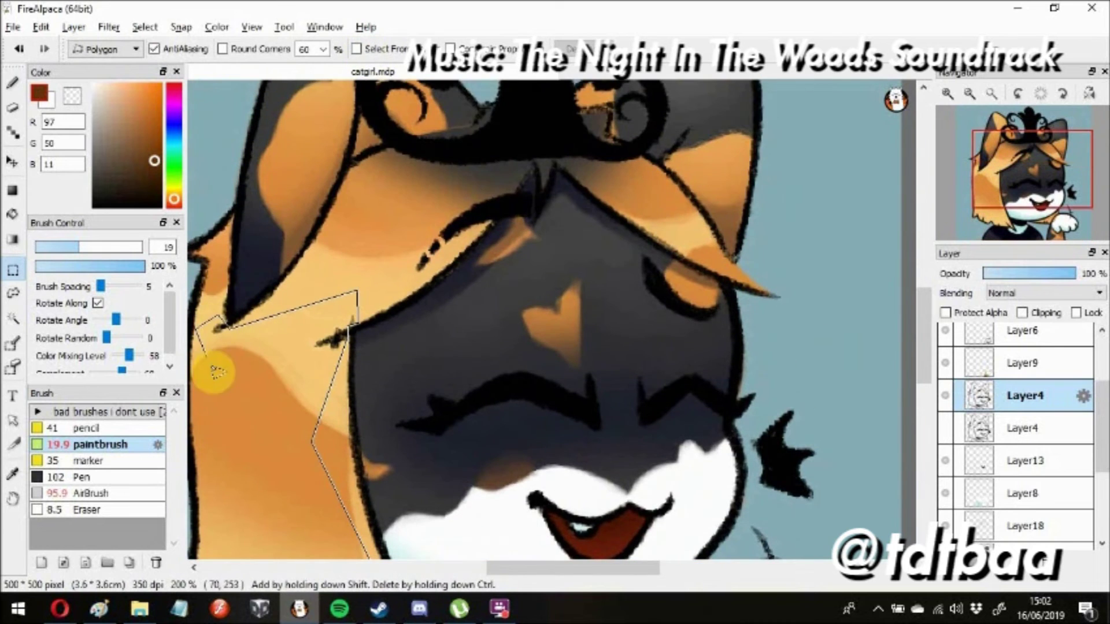
{"action": "left_click", "coordinate": [218, 366]}
{"action": "left_click", "coordinate": [218, 508]}
{"action": "scroll", "coordinate": [471, 318], "scroll_direction": "down", "scroll_amount": 3}
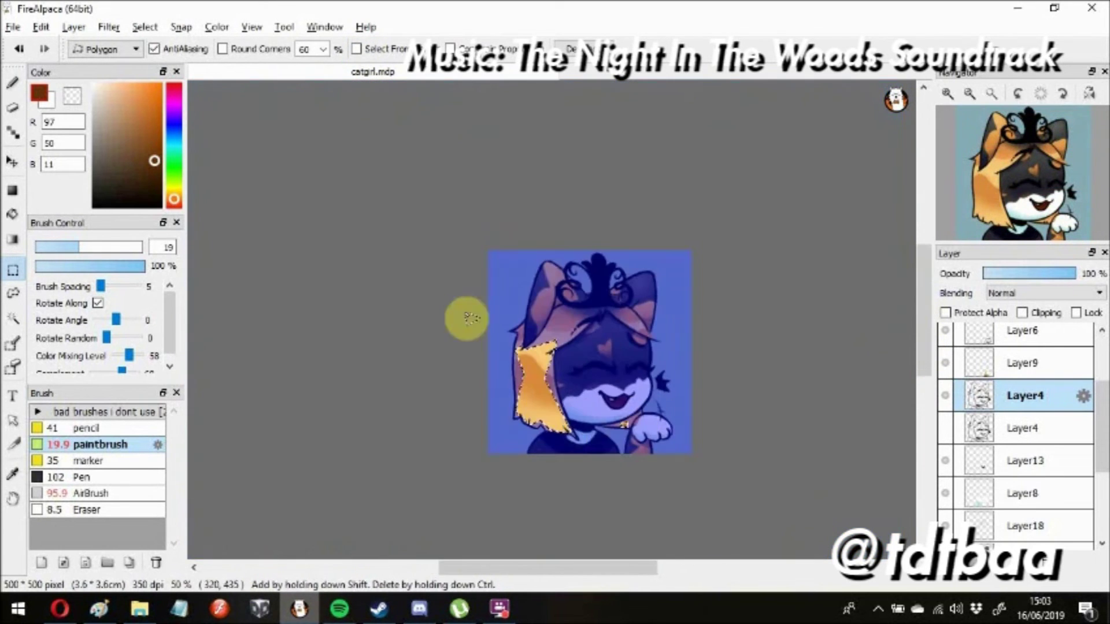
Paint orange highlights on the Layer14 hair strand and clear the selection
{"action": "key", "text": "b"}
{"action": "left_click", "coordinate": [70, 477]}
{"action": "key", "text": "ctrl+d"}
{"action": "scroll", "coordinate": [512, 168], "scroll_direction": "up", "scroll_amount": 5}
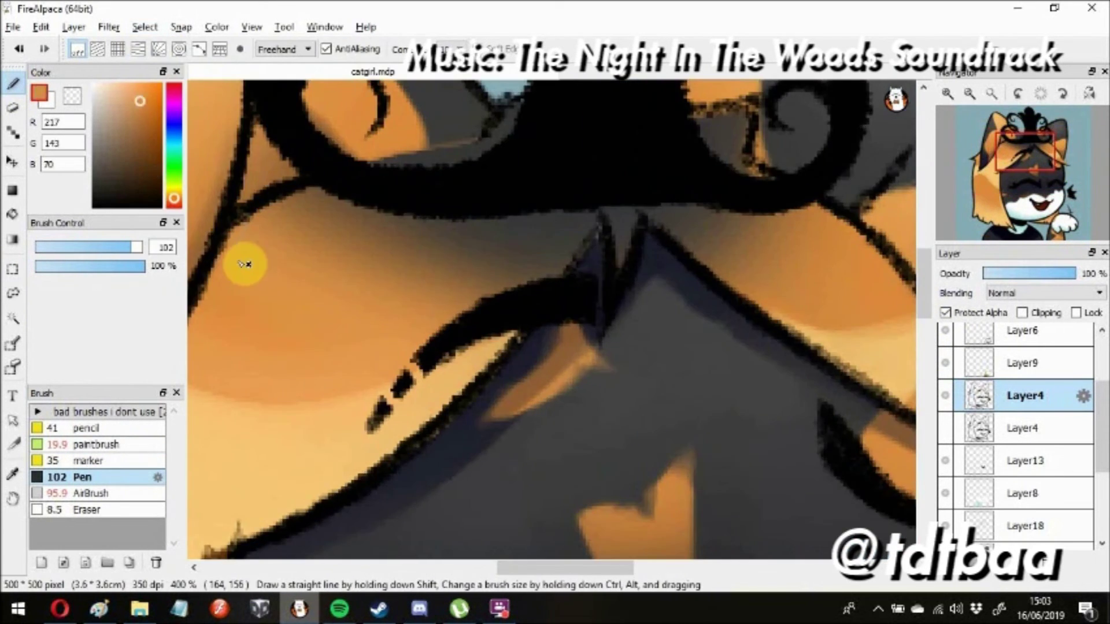
{"action": "left_click", "coordinate": [1026, 501]}
{"action": "left_click", "coordinate": [95, 444]}
{"action": "left_click", "coordinate": [616, 213], "text": "alt"}
{"action": "scroll", "coordinate": [982, 375], "scroll_direction": "up", "scroll_amount": 3}
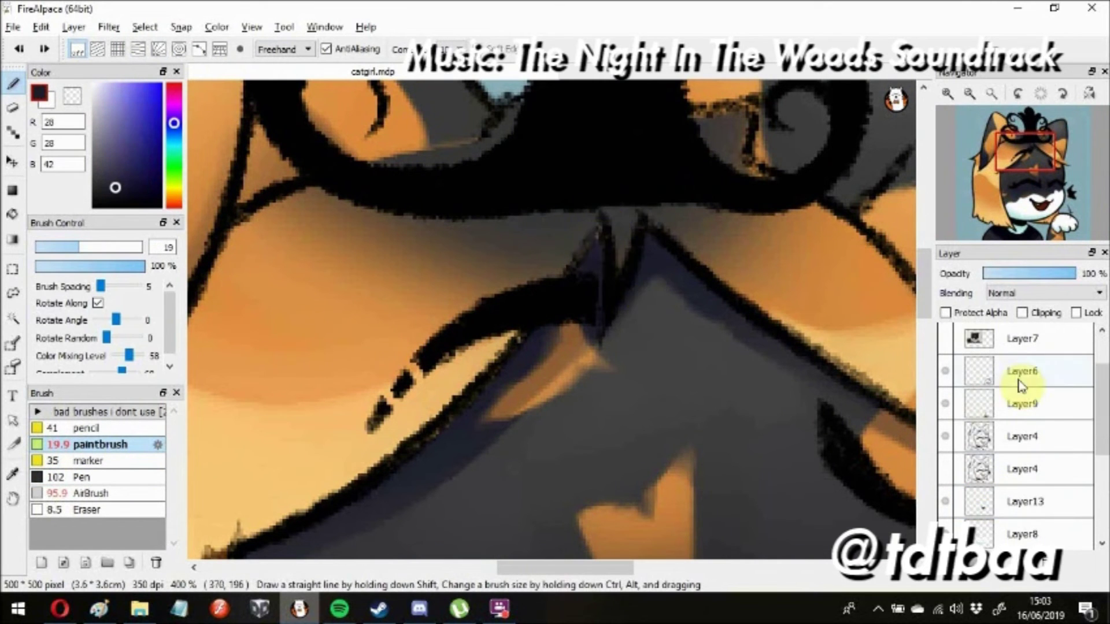
{"action": "left_click", "coordinate": [1023, 436]}
Touch up the forehead line art with the pen in sampled dark brown
{"action": "scroll", "coordinate": [726, 405], "scroll_direction": "down", "scroll_amount": 3}
{"action": "scroll", "coordinate": [780, 378], "scroll_direction": "down", "scroll_amount": 2}
{"action": "scroll", "coordinate": [743, 173], "scroll_direction": "up", "scroll_amount": 2}
{"action": "left_click", "coordinate": [743, 210], "text": "alt"}
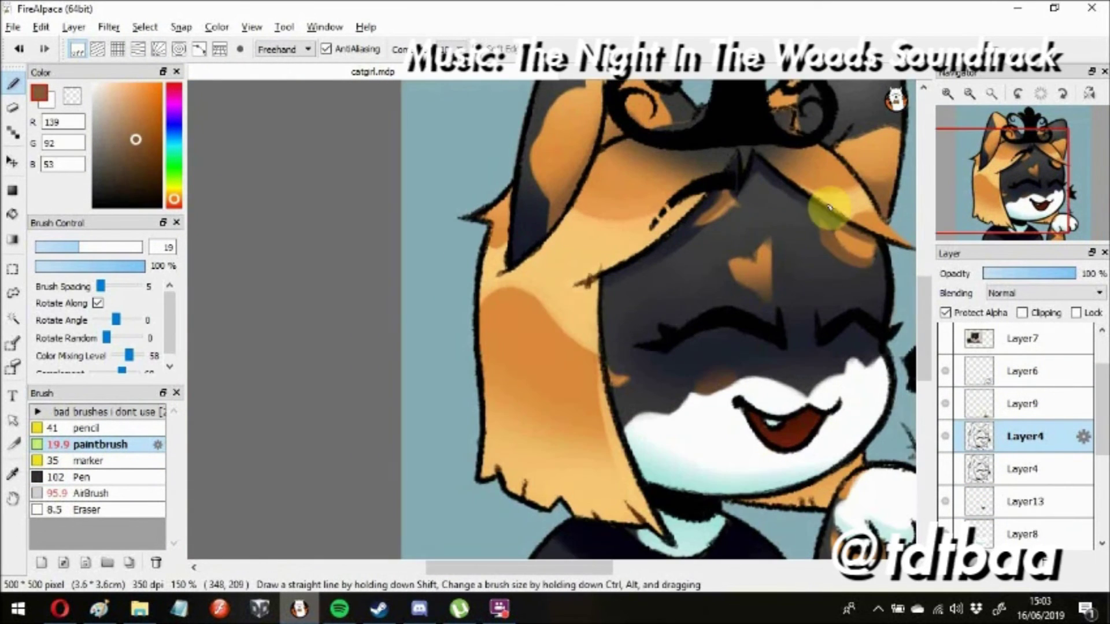
{"action": "left_click", "coordinate": [69, 477]}
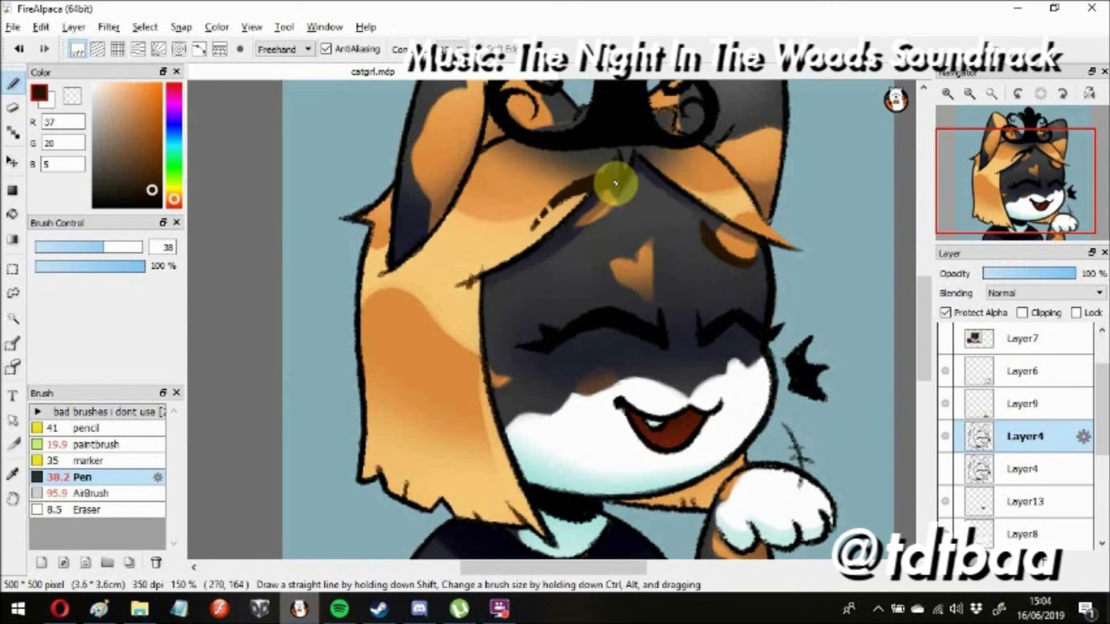
{"action": "scroll", "coordinate": [650, 247], "scroll_direction": "down", "scroll_amount": 3}
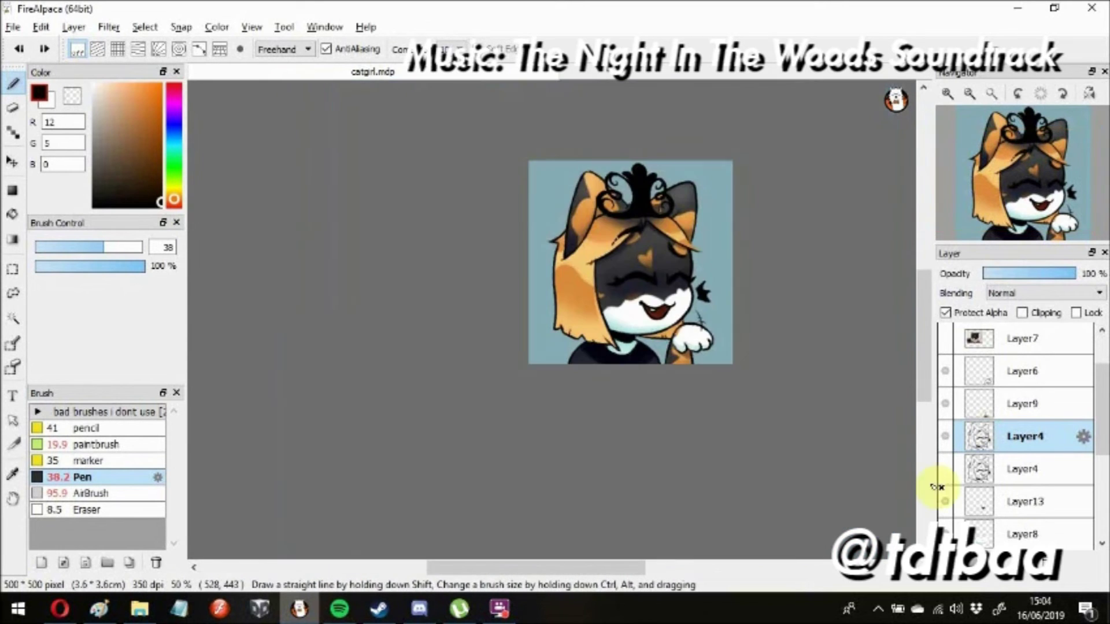
{"action": "scroll", "coordinate": [1018, 433], "scroll_direction": "down", "scroll_amount": 5}
Try light blue paint on the new bottom Layer20, then undo the stray stroke
{"action": "left_click", "coordinate": [1023, 533]}
{"action": "left_click", "coordinate": [114, 101]}
{"action": "left_click", "coordinate": [96, 444]}
{"action": "scroll", "coordinate": [686, 248], "scroll_direction": "up", "scroll_amount": 3}
{"action": "key", "text": "ctrl+z"}
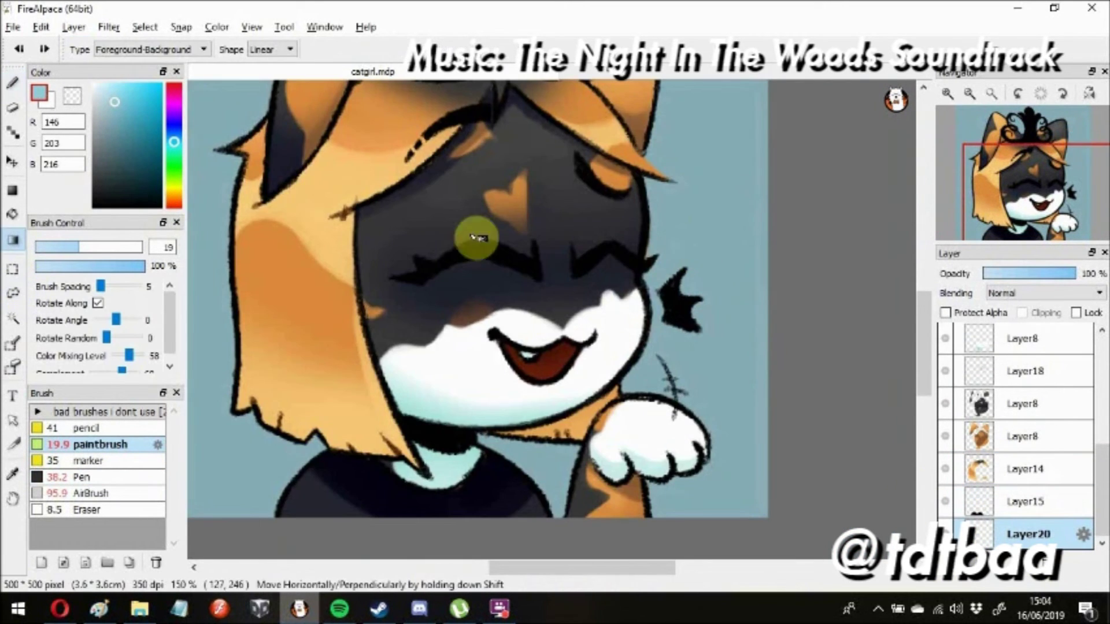
Select two triangles and a circle on the background with polygon and ellipse selection
{"action": "scroll", "coordinate": [520, 289], "scroll_direction": "down", "scroll_amount": 2}
{"action": "left_click", "coordinate": [116, 88]}
{"action": "left_click", "coordinate": [13, 269]}
{"action": "left_click", "coordinate": [337, 94]}
{"action": "left_click", "coordinate": [364, 162]}
{"action": "left_click", "coordinate": [320, 131]}
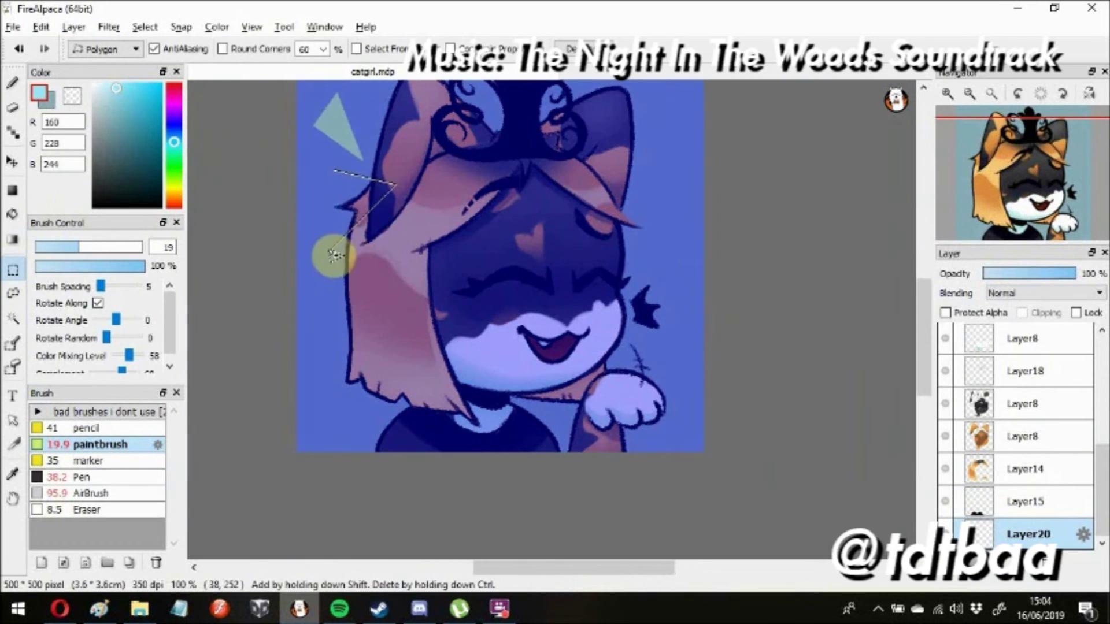
{"action": "left_click", "coordinate": [329, 255]}
{"action": "scroll", "coordinate": [384, 347], "scroll_direction": "down", "scroll_amount": 2}
{"action": "left_click_drag", "start_coordinate": [605, 224], "coordinate": [610, 230]}
Fill the shapes with a pale gradient, deselect, and blend a greyer blue gradient across the background
{"action": "left_click", "coordinate": [13, 238]}
{"action": "left_click_drag", "start_coordinate": [425, 271], "coordinate": [434, 367]}
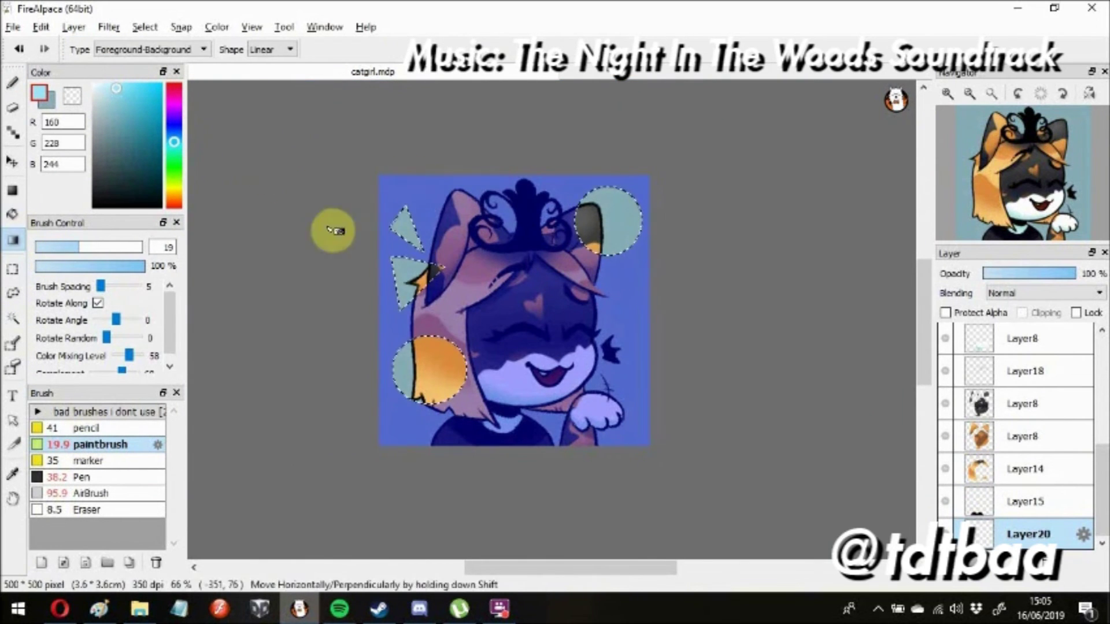
{"action": "scroll", "coordinate": [497, 324], "scroll_direction": "up", "scroll_amount": 2}
{"action": "key", "text": "ctrl+d"}
{"action": "left_click", "coordinate": [107, 112]}
{"action": "left_click_drag", "start_coordinate": [346, 472], "coordinate": [305, 308]}
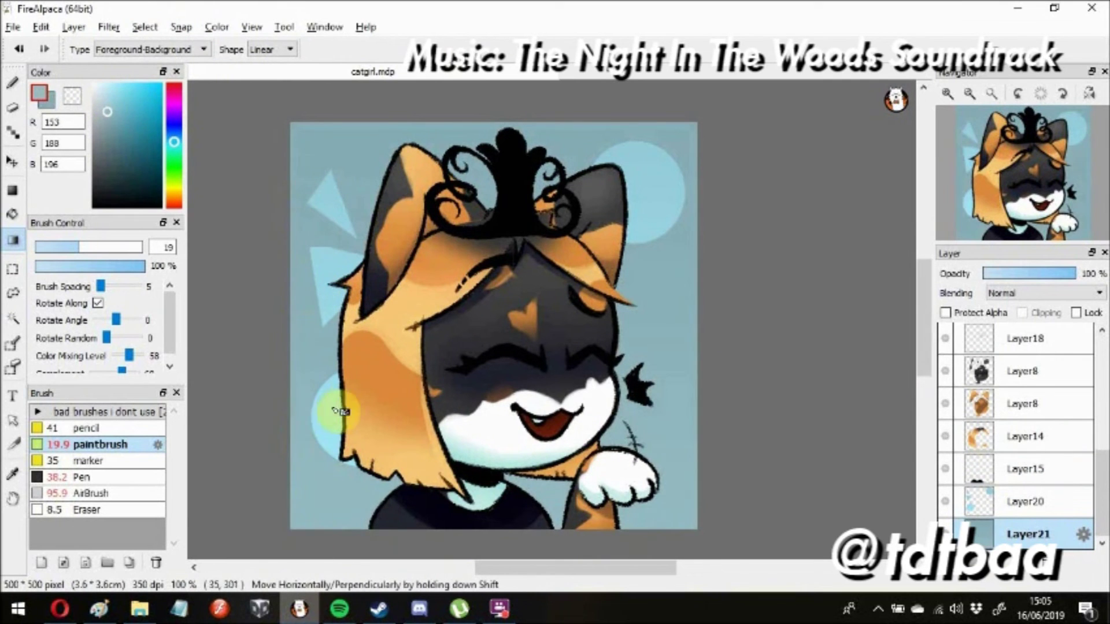
{"action": "left_click", "coordinate": [1023, 437]}
{"action": "scroll", "coordinate": [497, 324], "scroll_direction": "up", "scroll_amount": 5}
{"action": "left_click", "coordinate": [81, 477]}
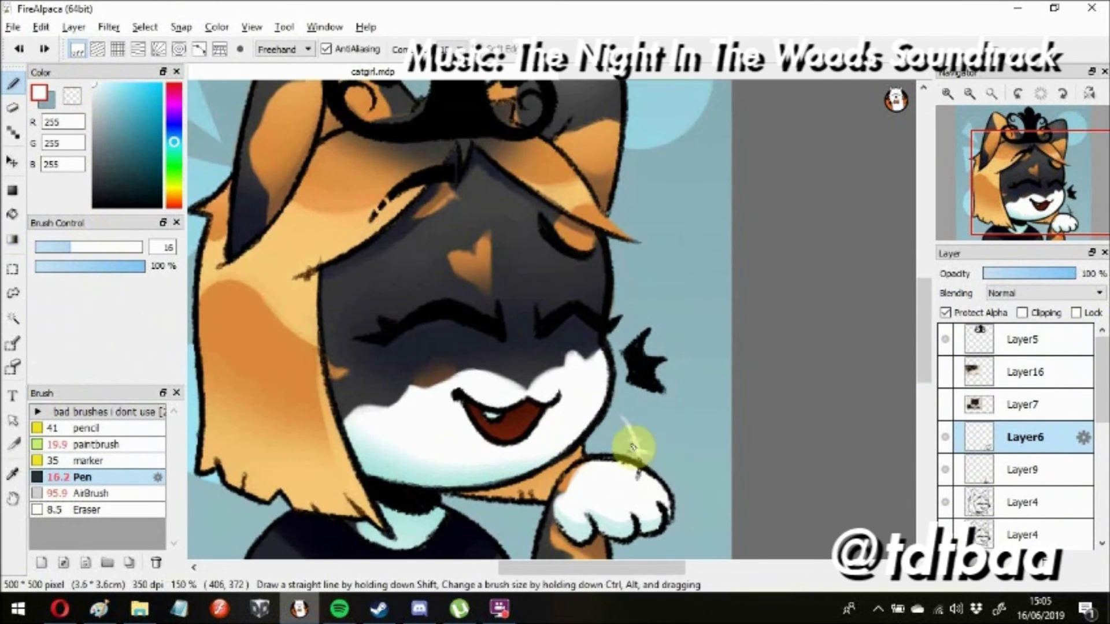
Draw white sparkle lines by the raised paw and make the star beside the face yellow
{"action": "left_click_drag", "start_coordinate": [538, 260], "coordinate": [618, 457]}
{"action": "scroll", "coordinate": [604, 538], "scroll_direction": "down", "scroll_amount": 5}
{"action": "left_click", "coordinate": [174, 190]}
{"action": "left_click", "coordinate": [1023, 482]}
{"action": "left_click", "coordinate": [150, 92]}
Repaint the left eyebrow black on the transparency-locked Layer4 line art
{"action": "scroll", "coordinate": [701, 237], "scroll_direction": "down", "scroll_amount": 2}
{"action": "scroll", "coordinate": [636, 237], "scroll_direction": "up", "scroll_amount": 2}
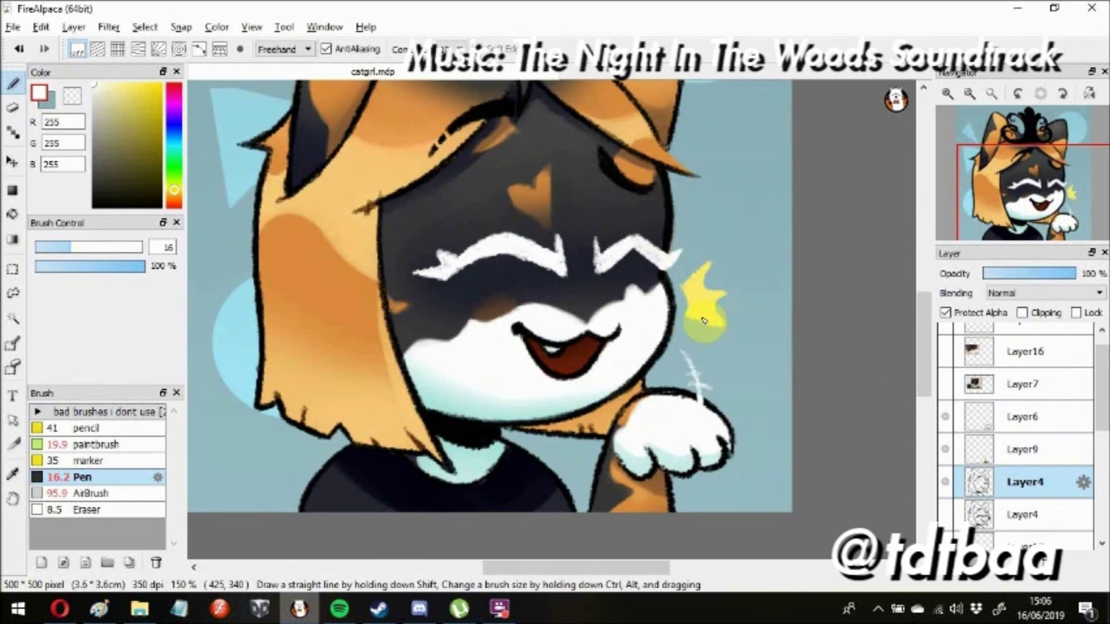
{"action": "left_click_drag", "start_coordinate": [419, 270], "coordinate": [548, 255]}
{"action": "scroll", "coordinate": [682, 239], "scroll_direction": "up", "scroll_amount": 2}
{"action": "left_click", "coordinate": [662, 270], "text": "alt"}
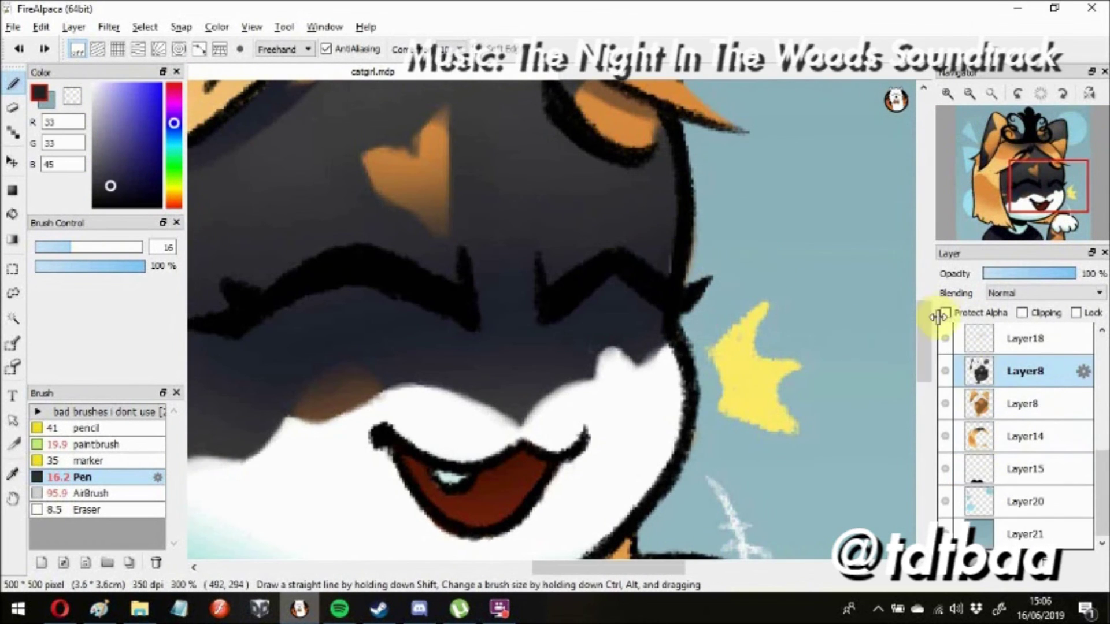
{"action": "scroll", "coordinate": [974, 490], "scroll_direction": "up", "scroll_amount": 2}
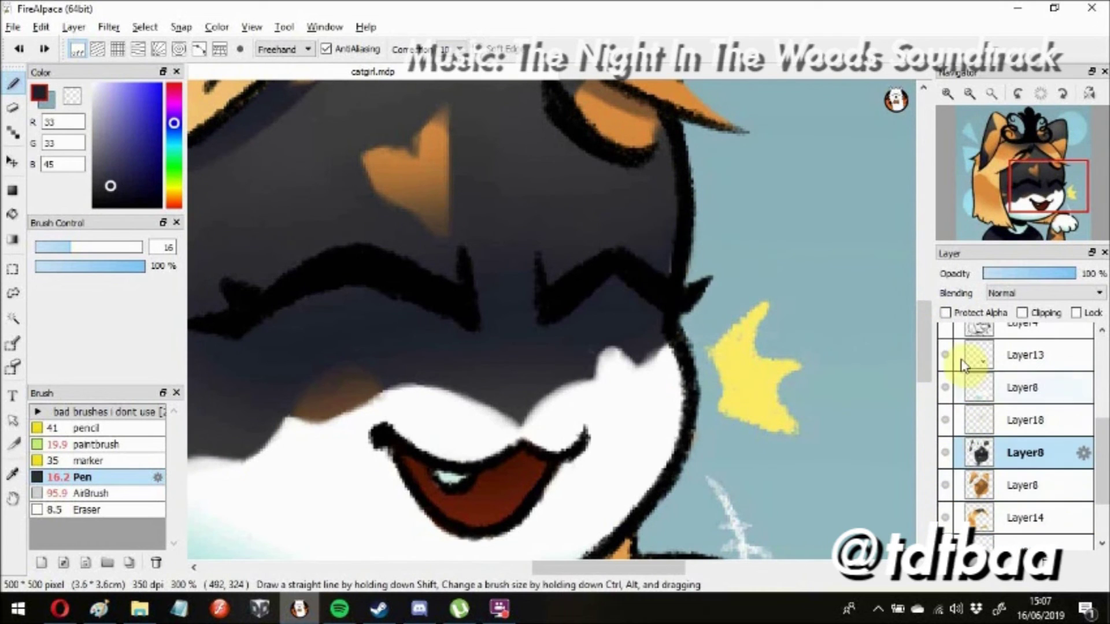
{"action": "left_click", "coordinate": [954, 352]}
{"action": "scroll", "coordinate": [847, 315], "scroll_direction": "up", "scroll_amount": 1}
{"action": "left_click", "coordinate": [634, 131], "text": "alt"}
{"action": "scroll", "coordinate": [634, 131], "scroll_direction": "down", "scroll_amount": 5}
{"action": "scroll", "coordinate": [985, 465], "scroll_direction": "up", "scroll_amount": 2}
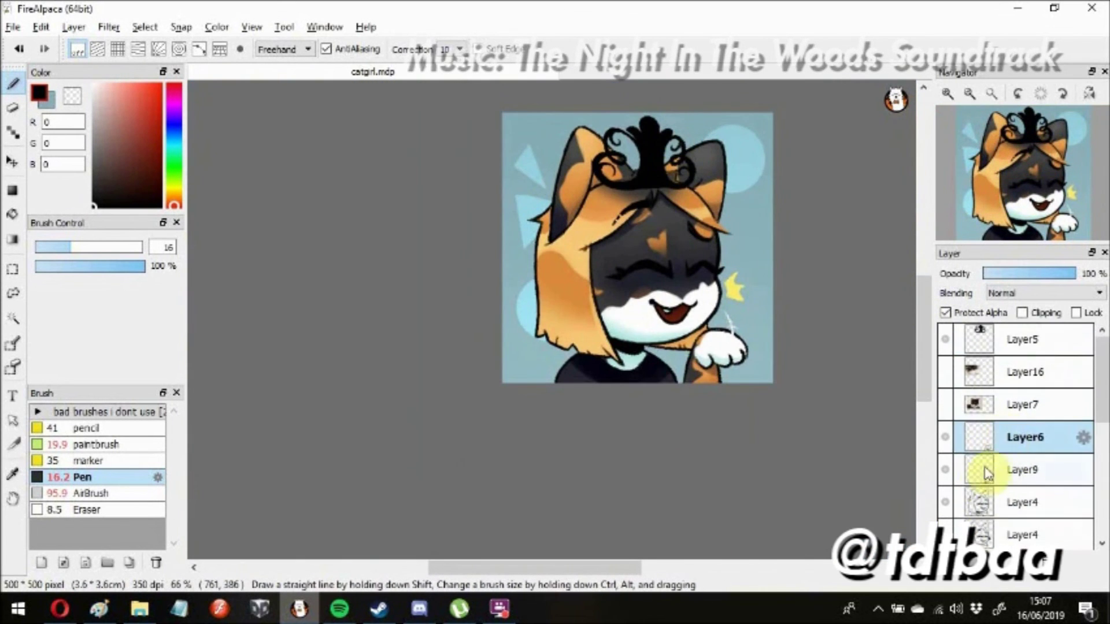
Paint the crown light grey on Layer5 with the paintbrush
{"action": "left_click", "coordinate": [1023, 340]}
{"action": "left_click", "coordinate": [95, 444]}
{"action": "mouse_move", "coordinate": [630, 133]}
{"action": "left_mouse_down"}
{"action": "mouse_move", "coordinate": [694, 197]}
{"action": "mouse_move", "coordinate": [676, 185]}
{"action": "mouse_move", "coordinate": [682, 231]}
{"action": "left_mouse_up"}
{"action": "left_click", "coordinate": [80, 477]}
{"action": "scroll", "coordinate": [636, 174], "scroll_direction": "up", "scroll_amount": 3}
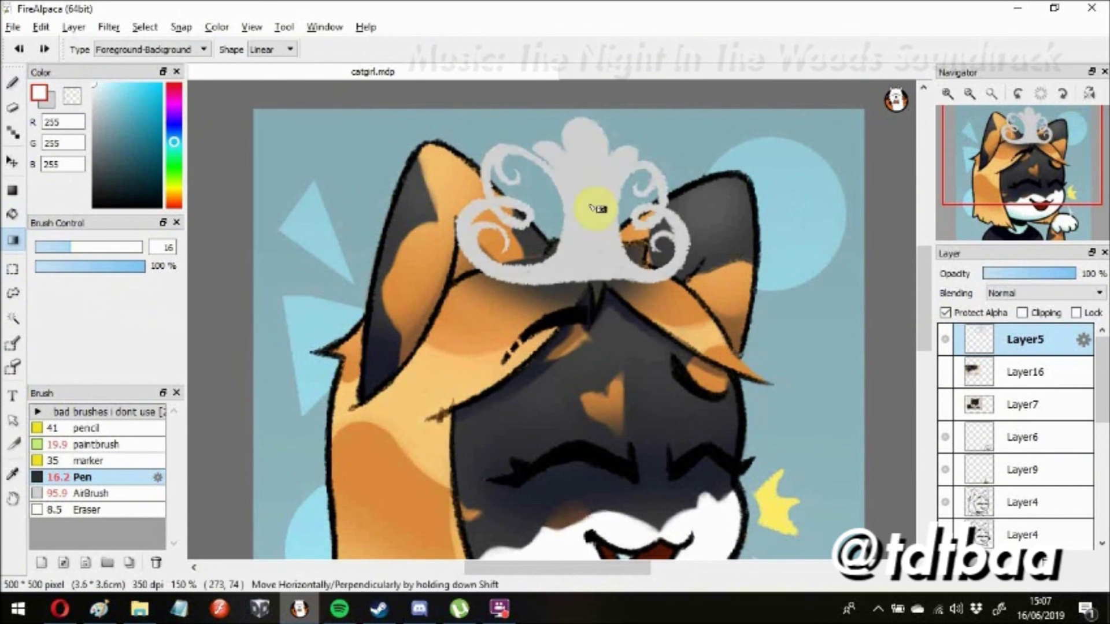
Paint the crown white with light grey soft-airbrush shading
{"action": "left_click_drag", "start_coordinate": [595, 211], "coordinate": [578, 174]}
{"action": "left_click", "coordinate": [93, 493]}
{"action": "left_click", "coordinate": [636, 146], "text": "alt"}
On a new layer, paint a red centre jewel flanked by two blue jewels
{"action": "key", "text": "ctrl+shift+n"}
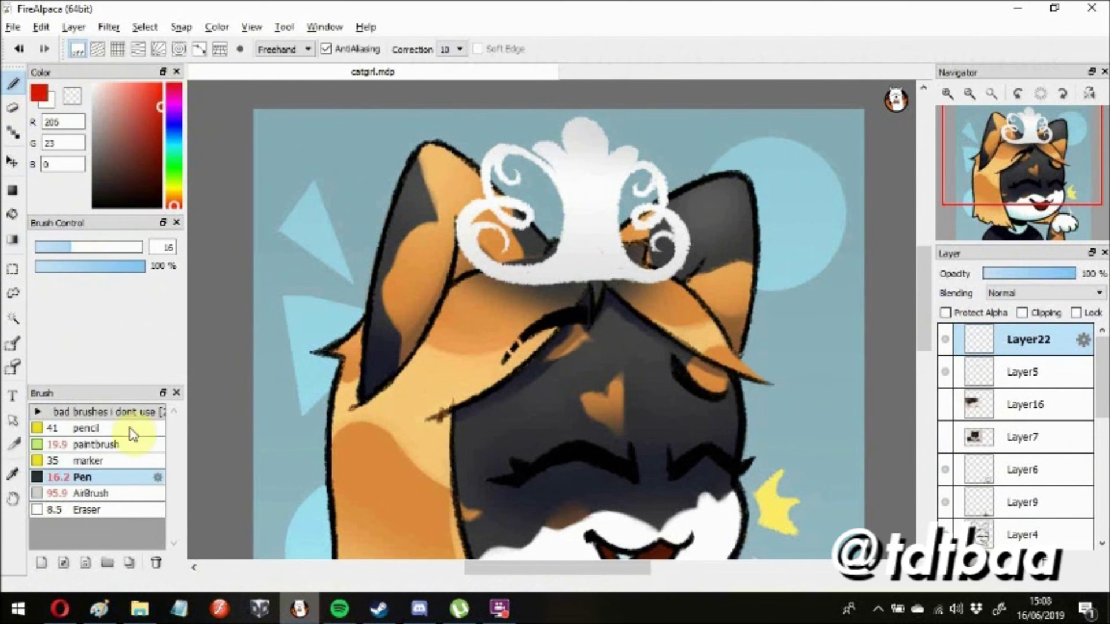
{"action": "left_click", "coordinate": [96, 444]}
{"action": "scroll", "coordinate": [601, 133], "scroll_direction": "up", "scroll_amount": 3}
{"action": "left_click_drag", "start_coordinate": [601, 121], "coordinate": [606, 141]}
{"action": "left_click", "coordinate": [153, 110]}
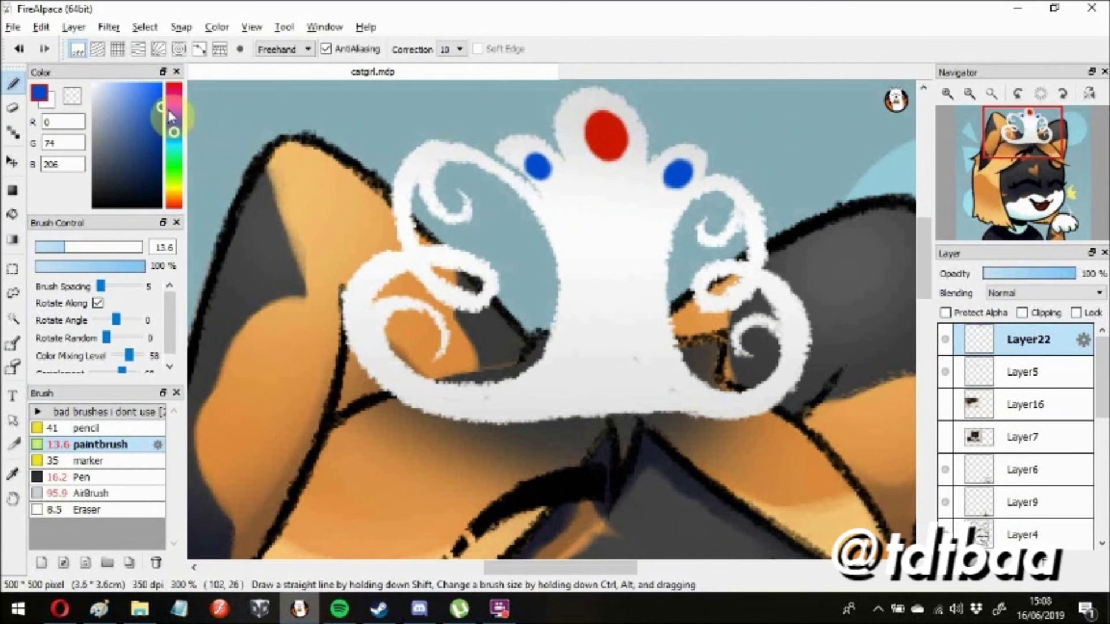
{"action": "left_click", "coordinate": [174, 205]}
{"action": "left_click", "coordinate": [139, 126]}
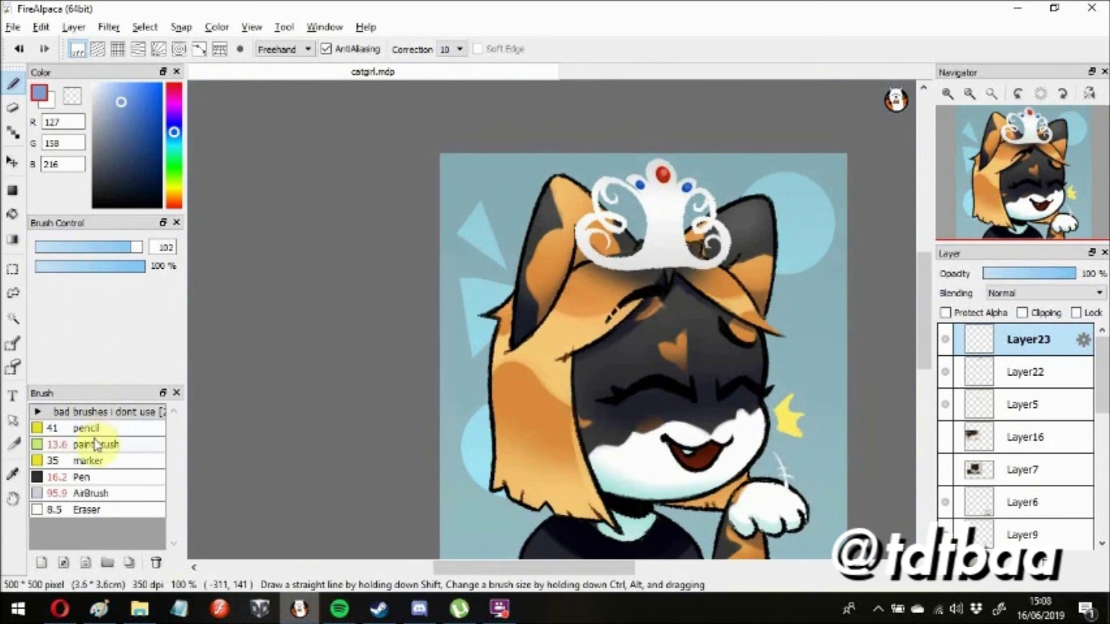
{"action": "key", "text": "ctrl+2"}
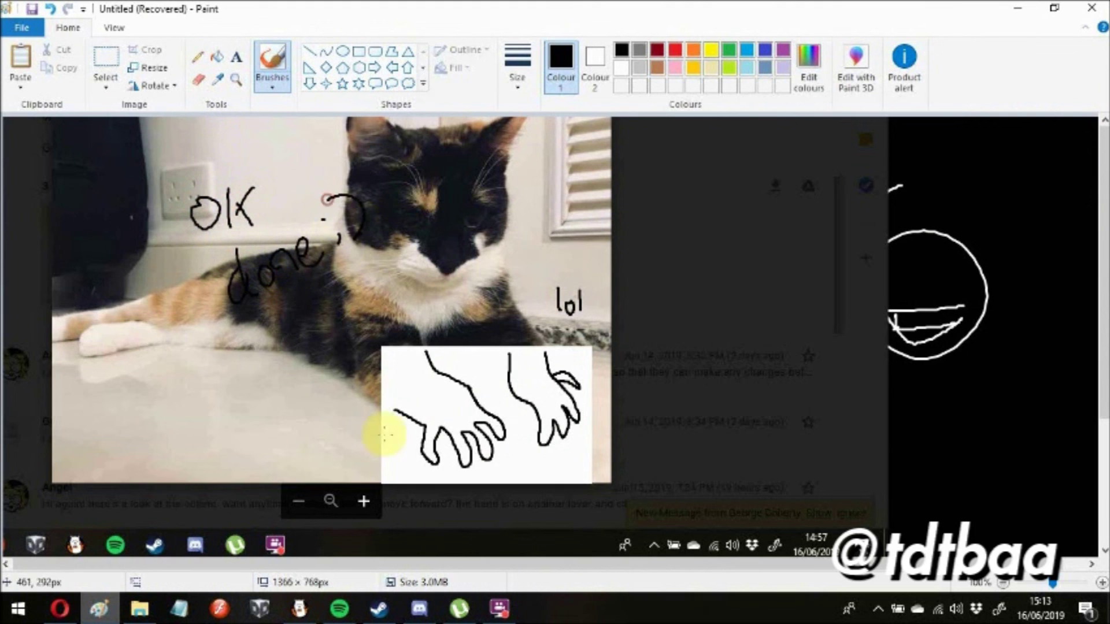
Switch from Paint back to the catgirl.mdp artwork in FireAlpaca via the taskbar
{"action": "left_click", "coordinate": [312, 609]}
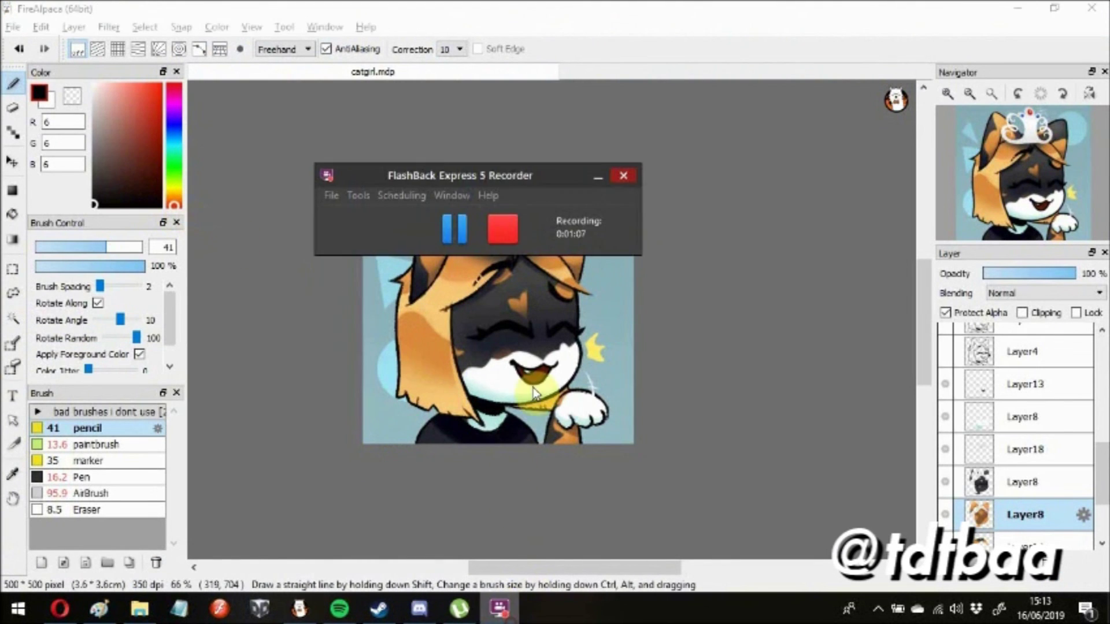